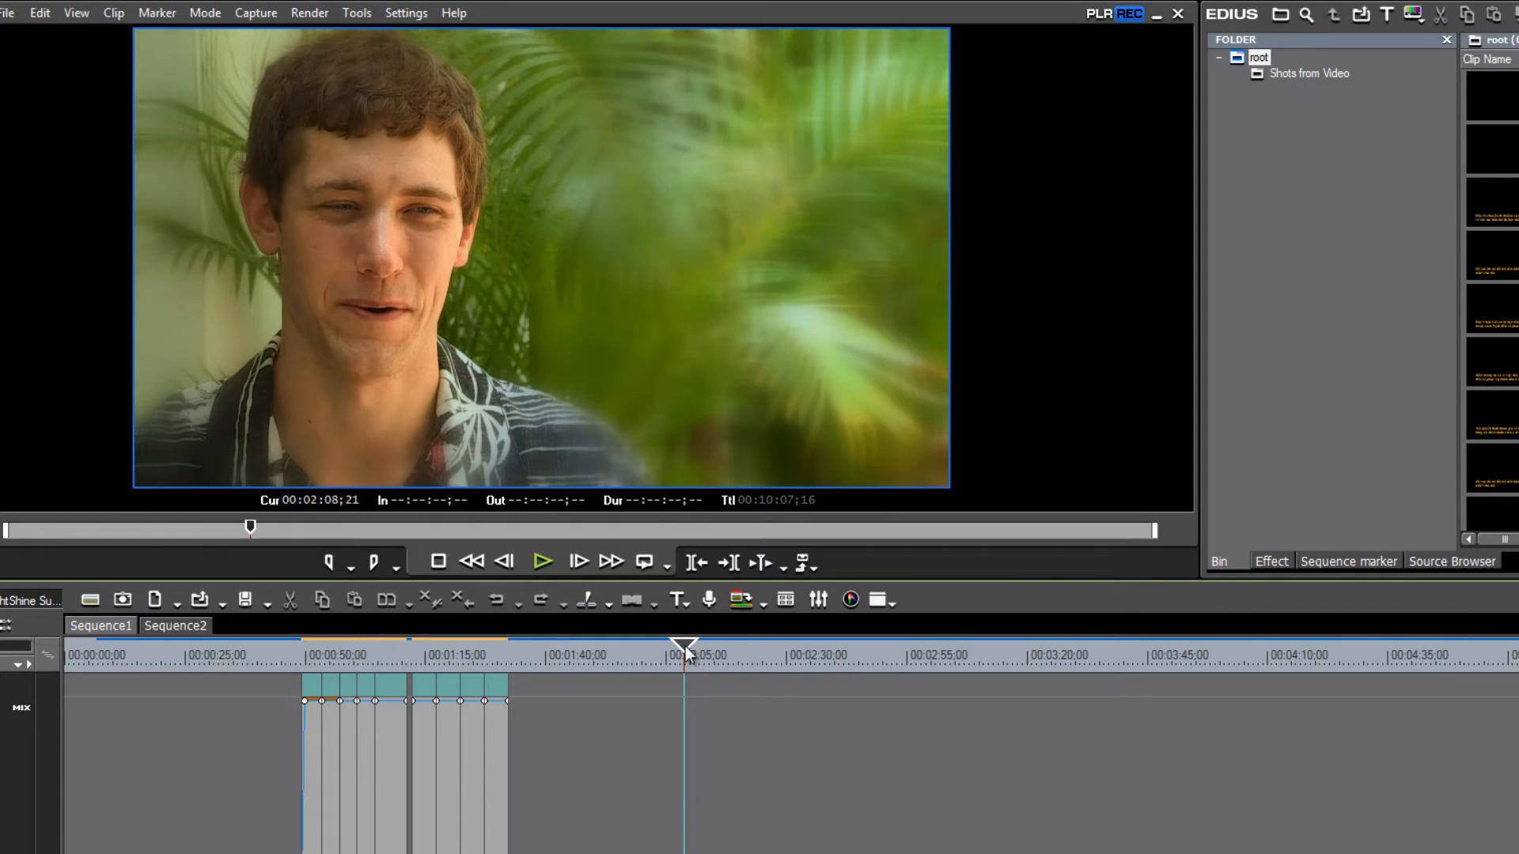
- Review Sequence1 by playing and scrubbing through the interview, motorbike traffic, field harvest and subtitled shots for their edge-softening look
key("space")
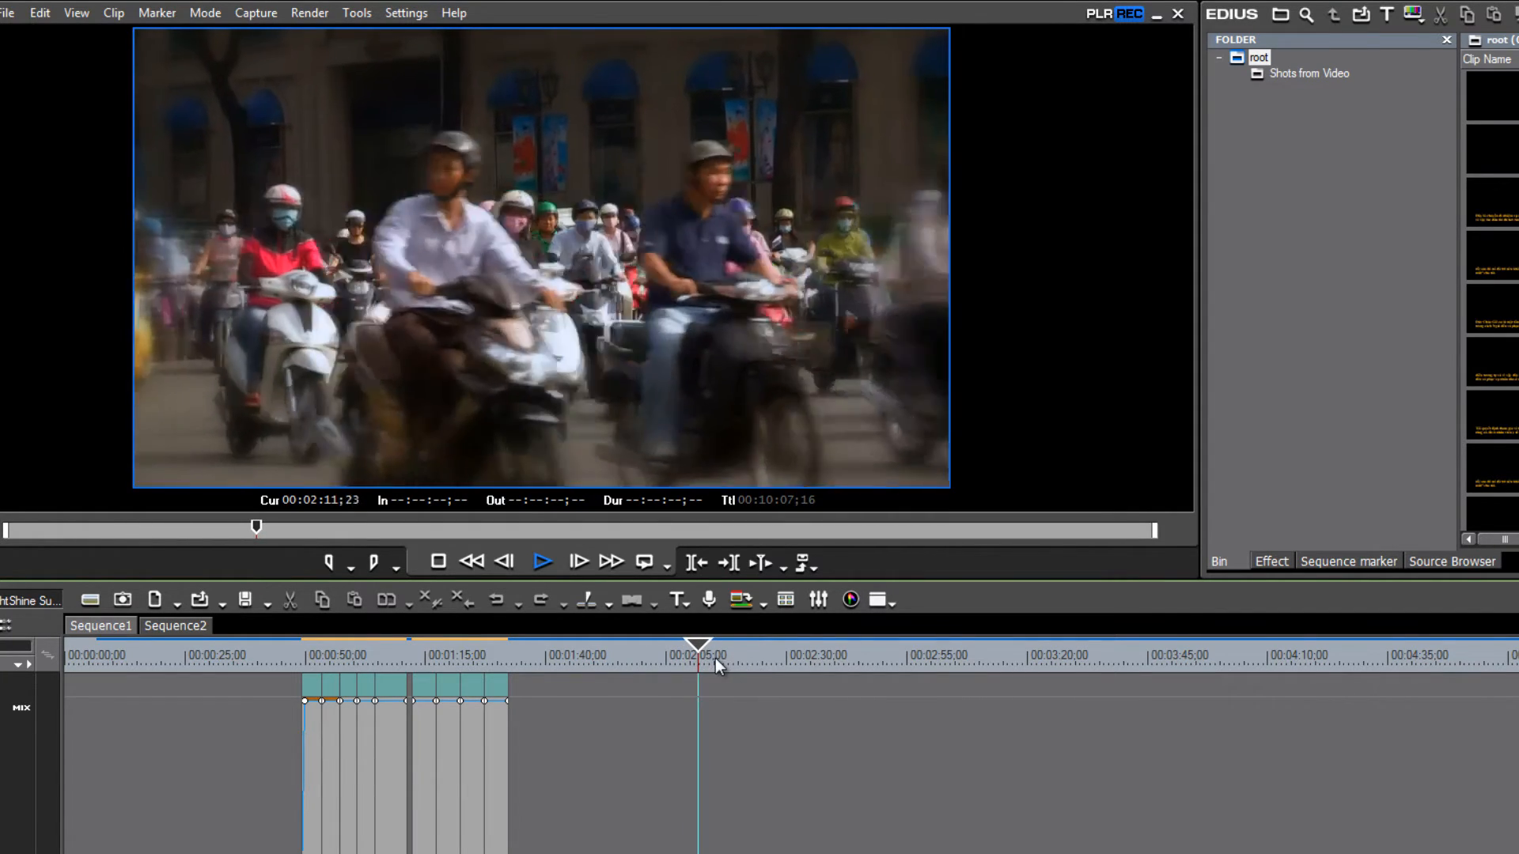
key("space")
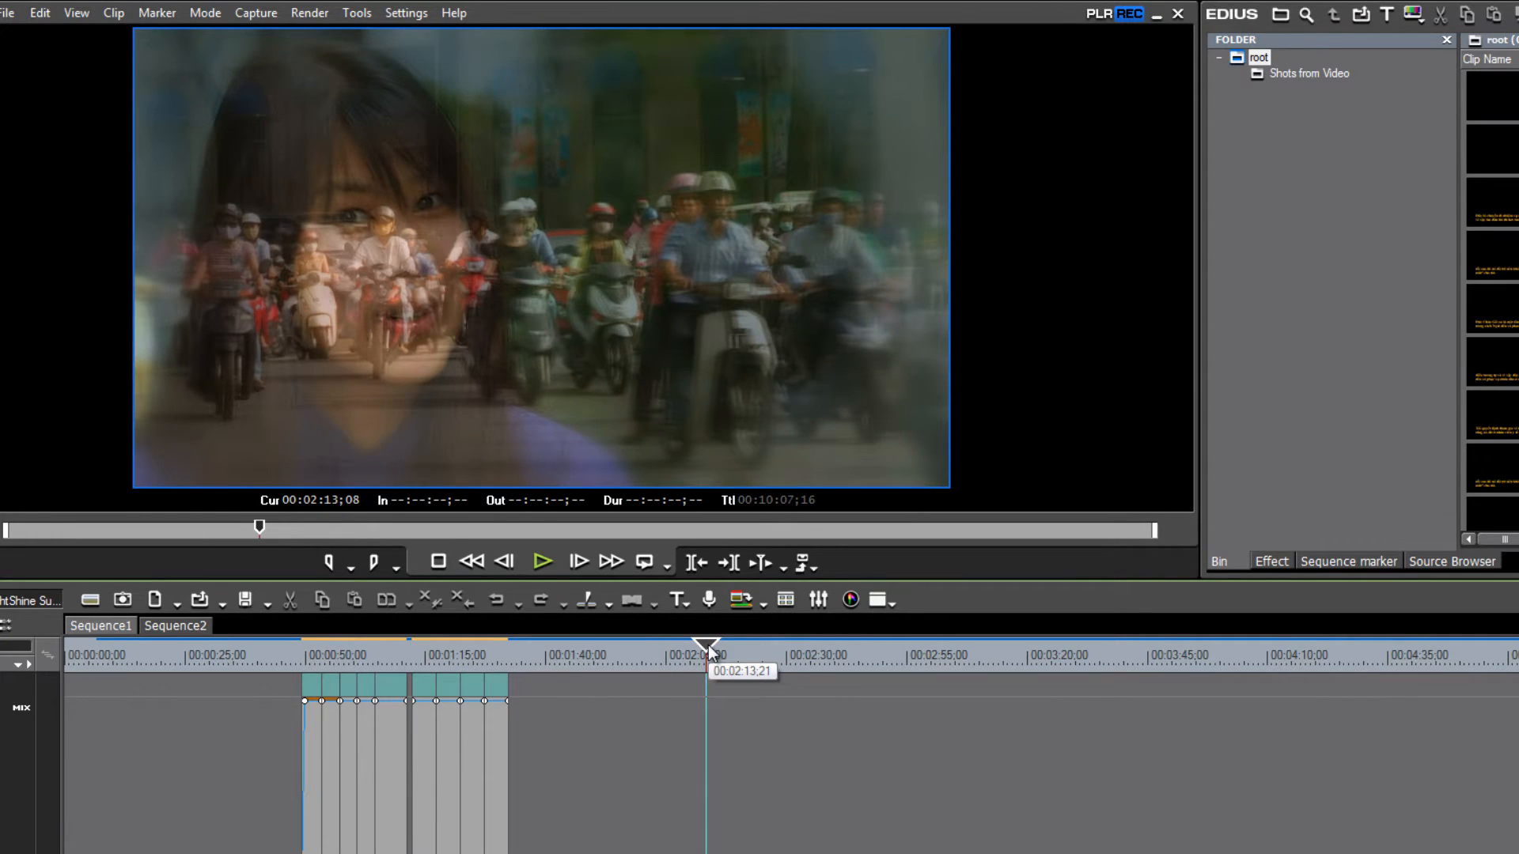
key("space")
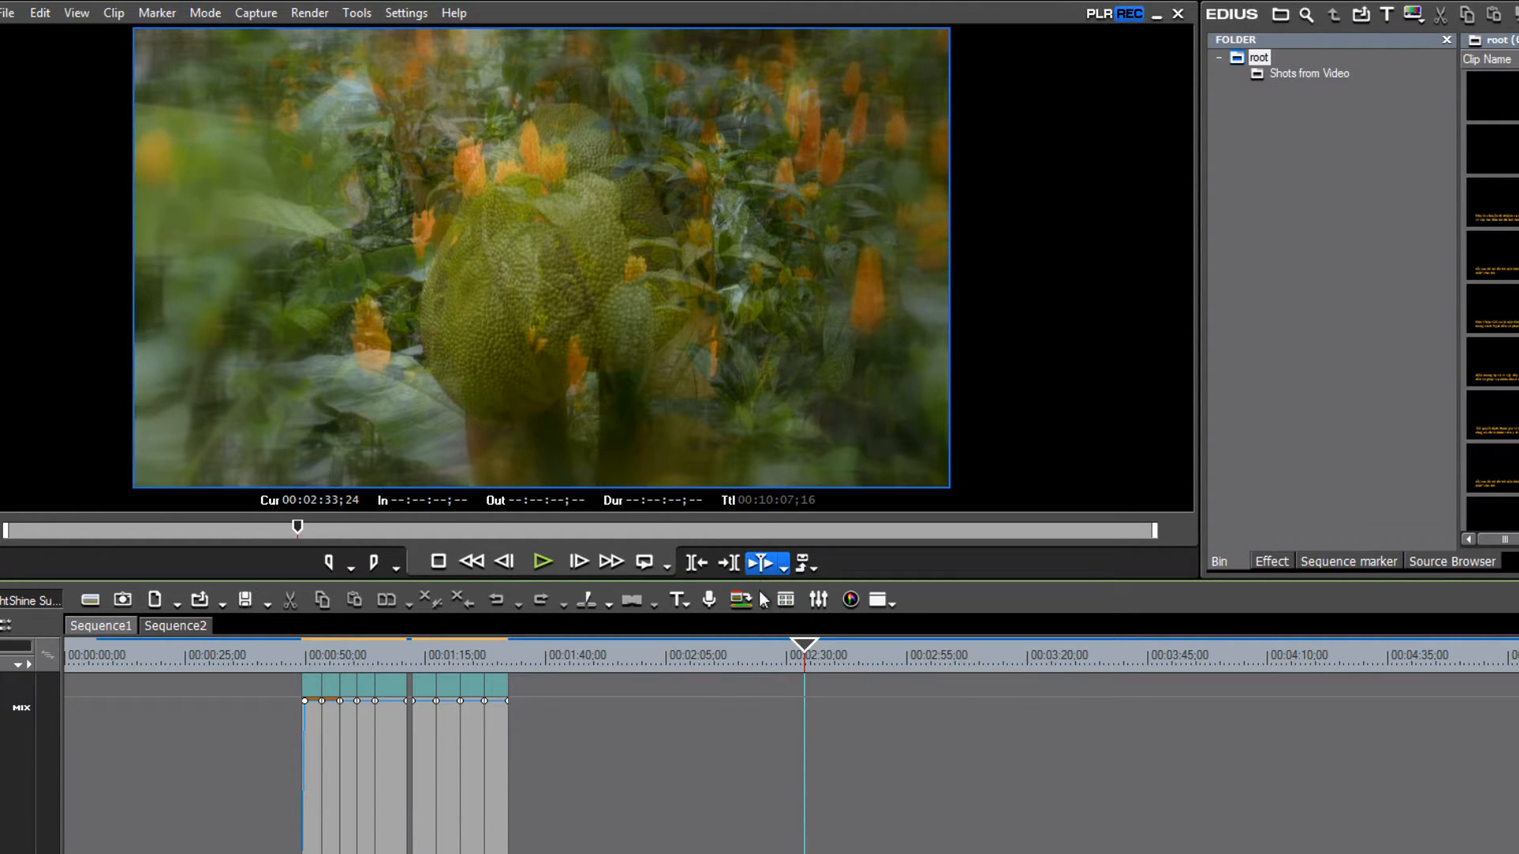
left_click_drag(805, 650, 729, 649)
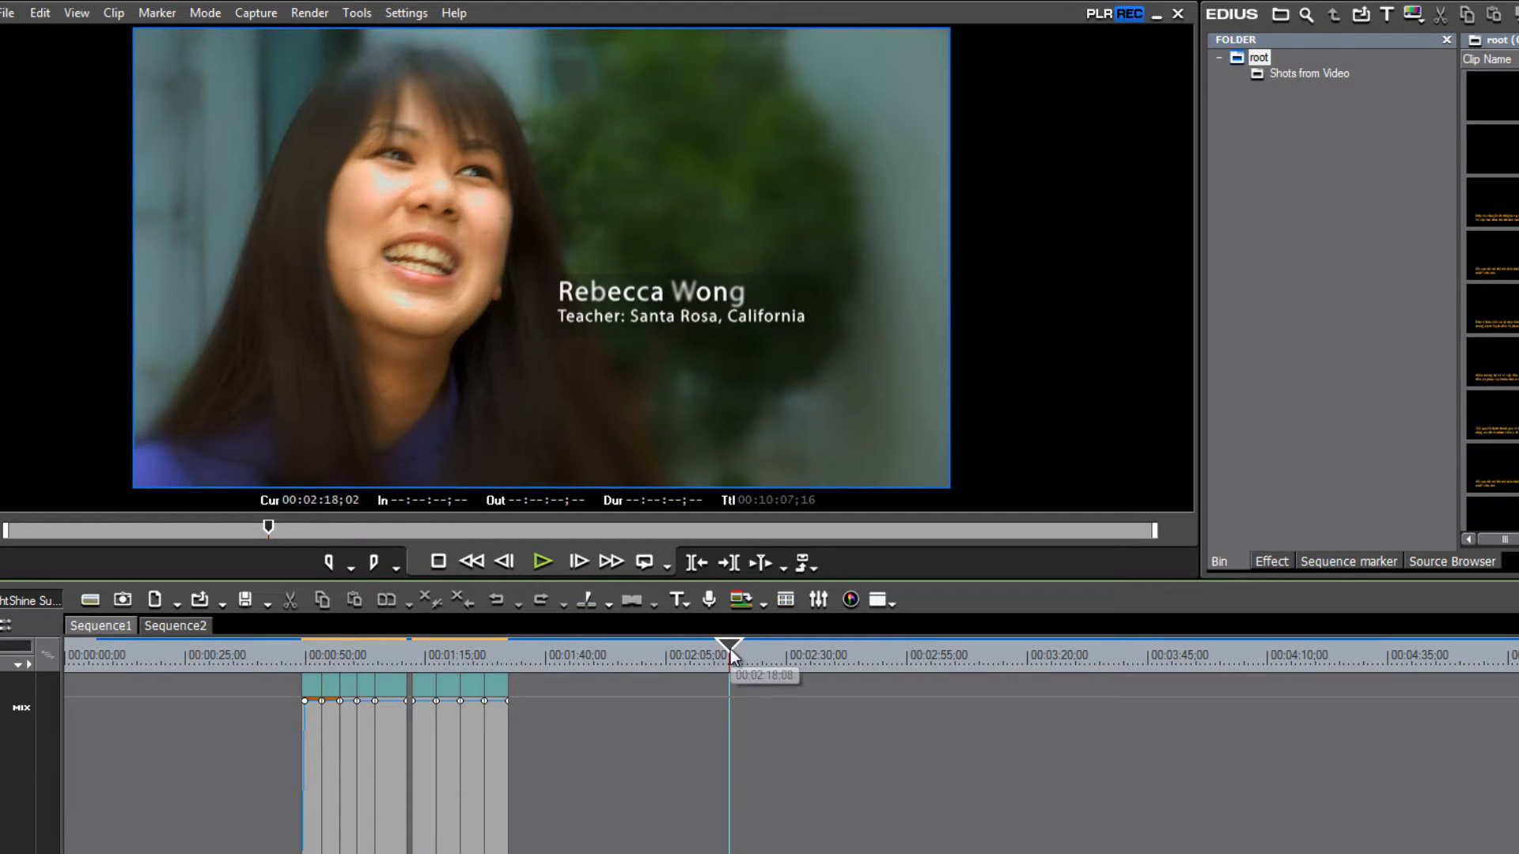
left_click_drag(729, 649, 696, 655)
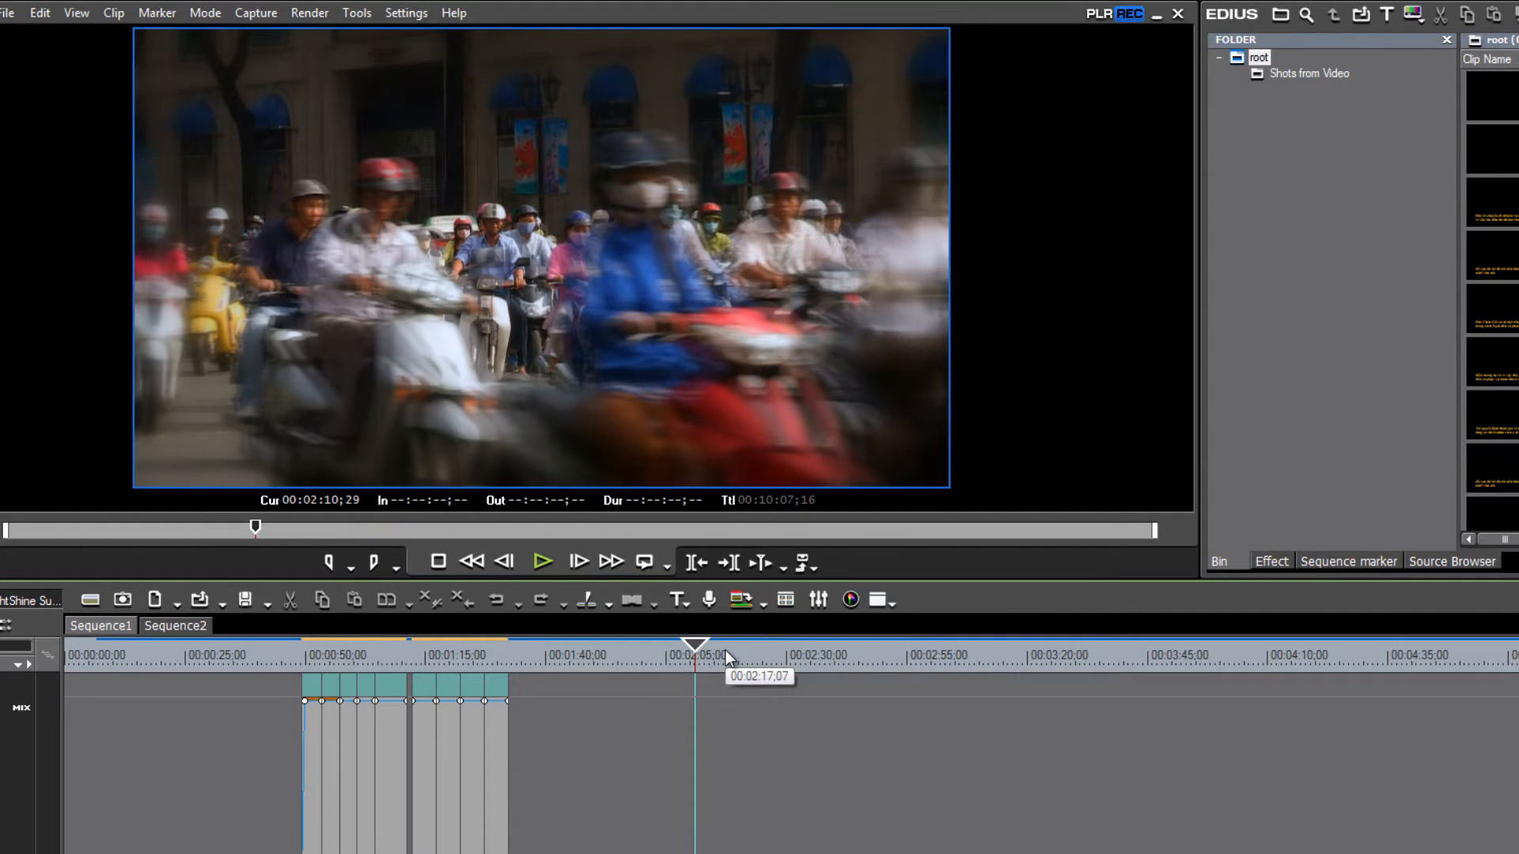
left_click_drag(724, 649, 250, 595)
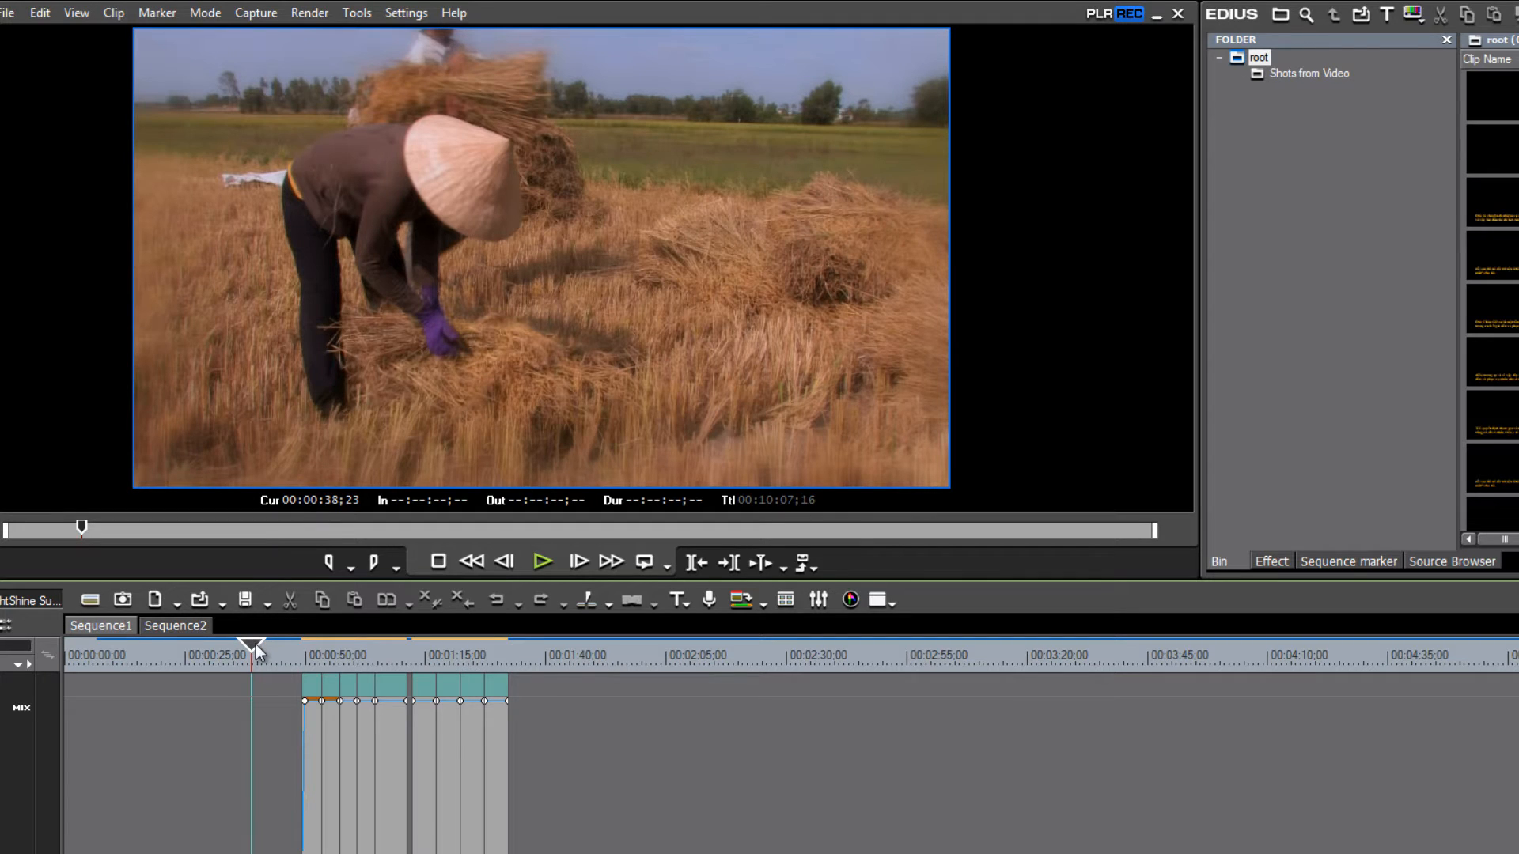
left_click_drag(255, 650, 326, 662)
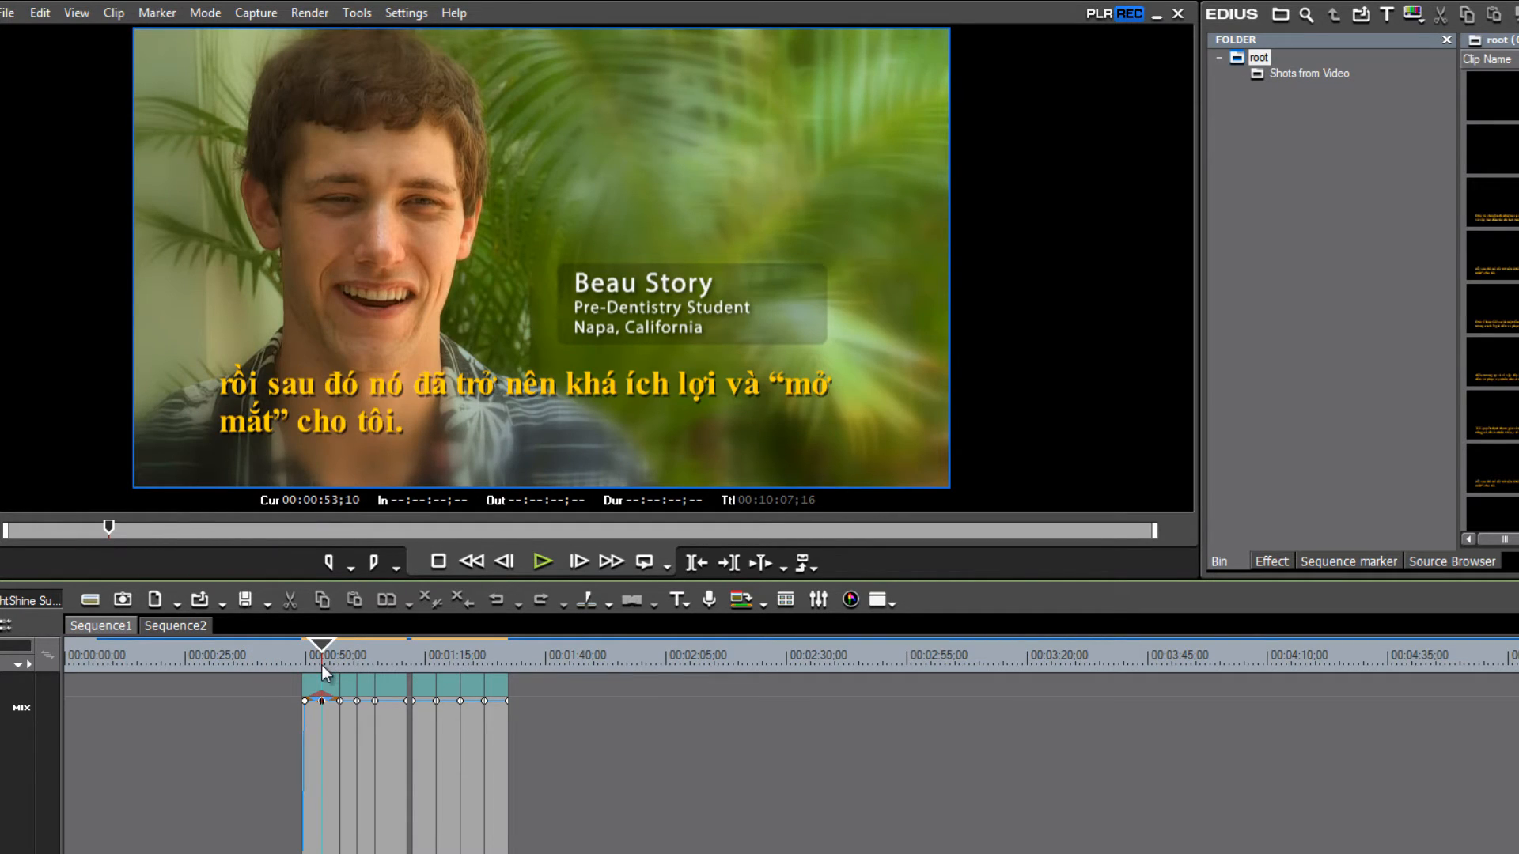
key("space")
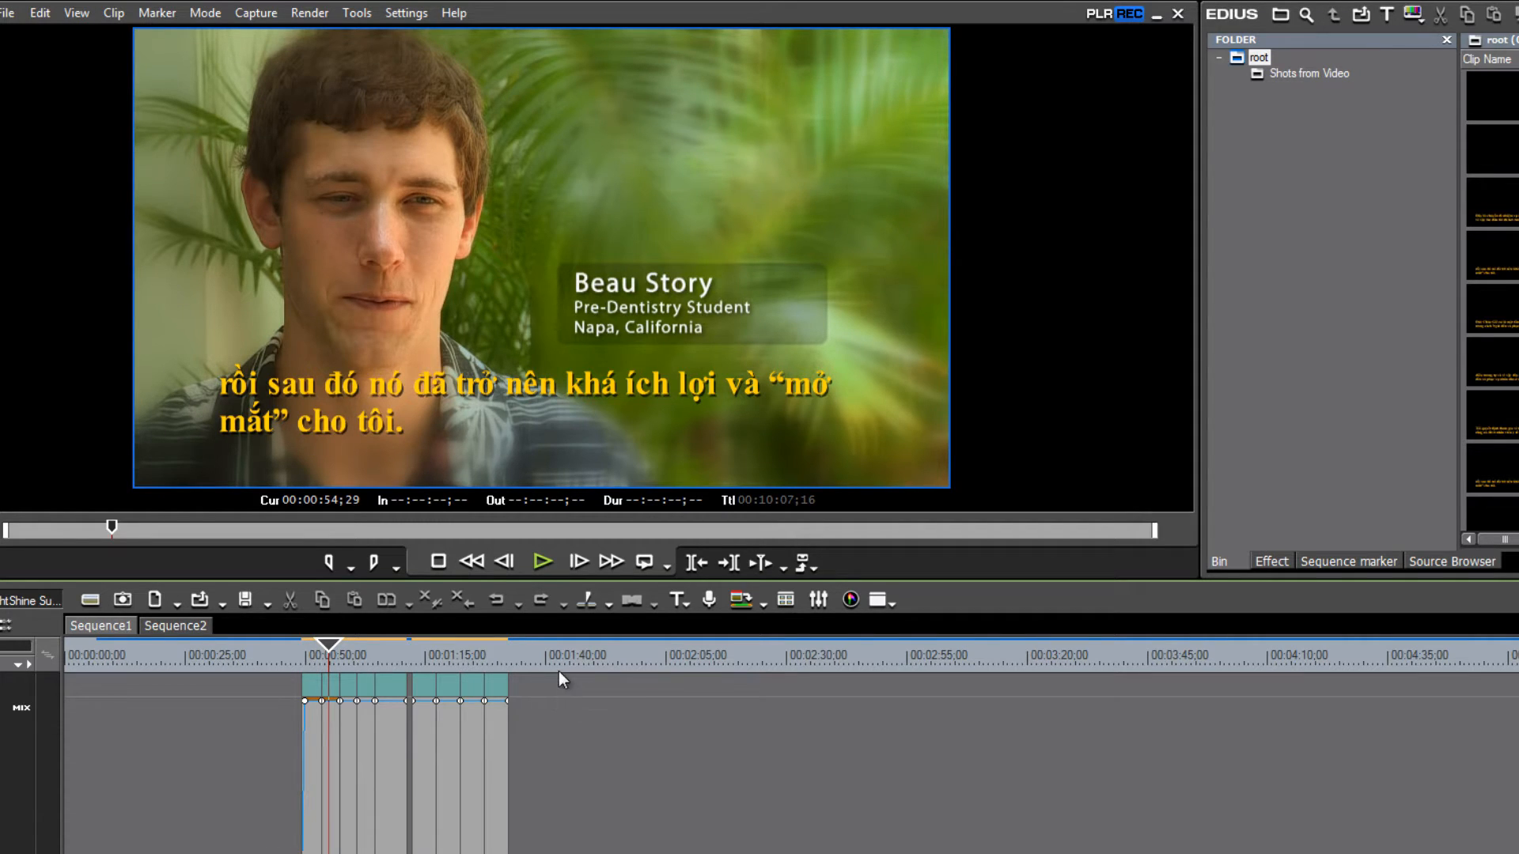
- In Sequence2, place VNClip01 from the Shots from Video folder on the video track at about 17 seconds and preview it
left_click(179, 626)
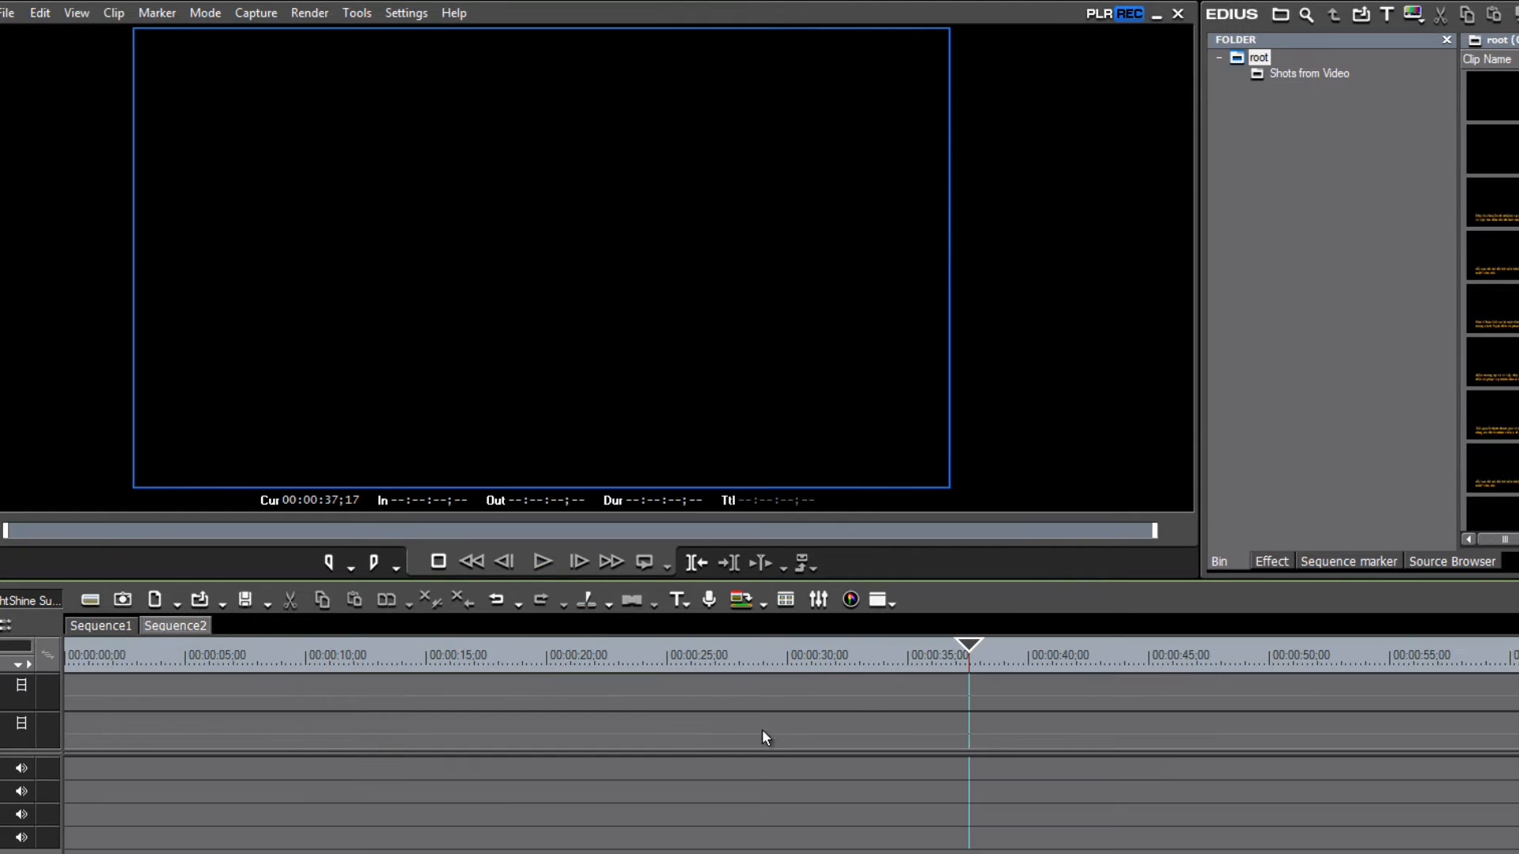
left_click(1301, 73)
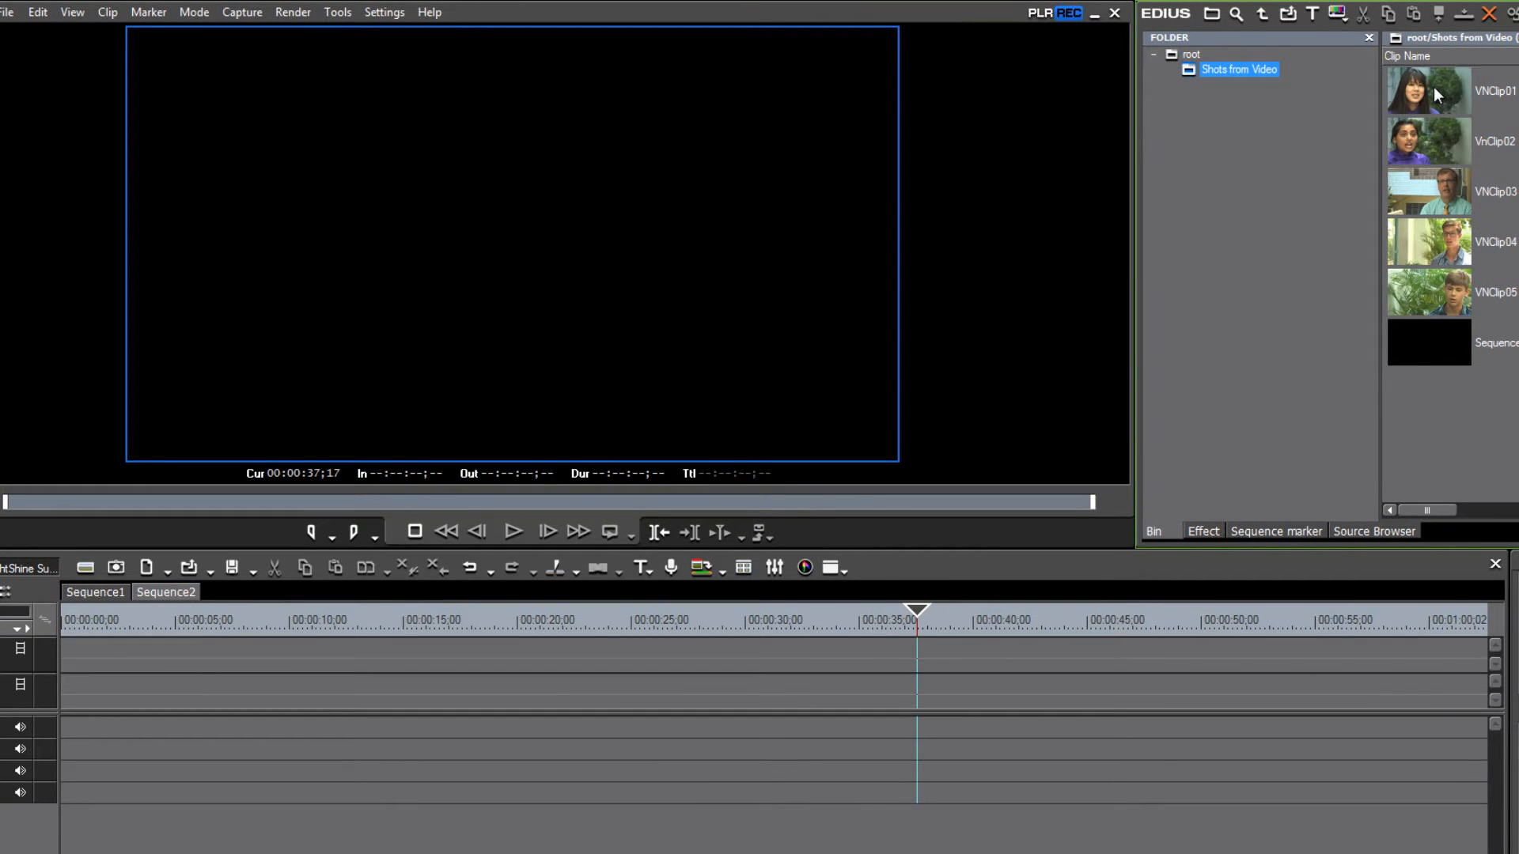
left_click_drag(1433, 87, 454, 698)
left_click_drag(918, 608, 544, 641)
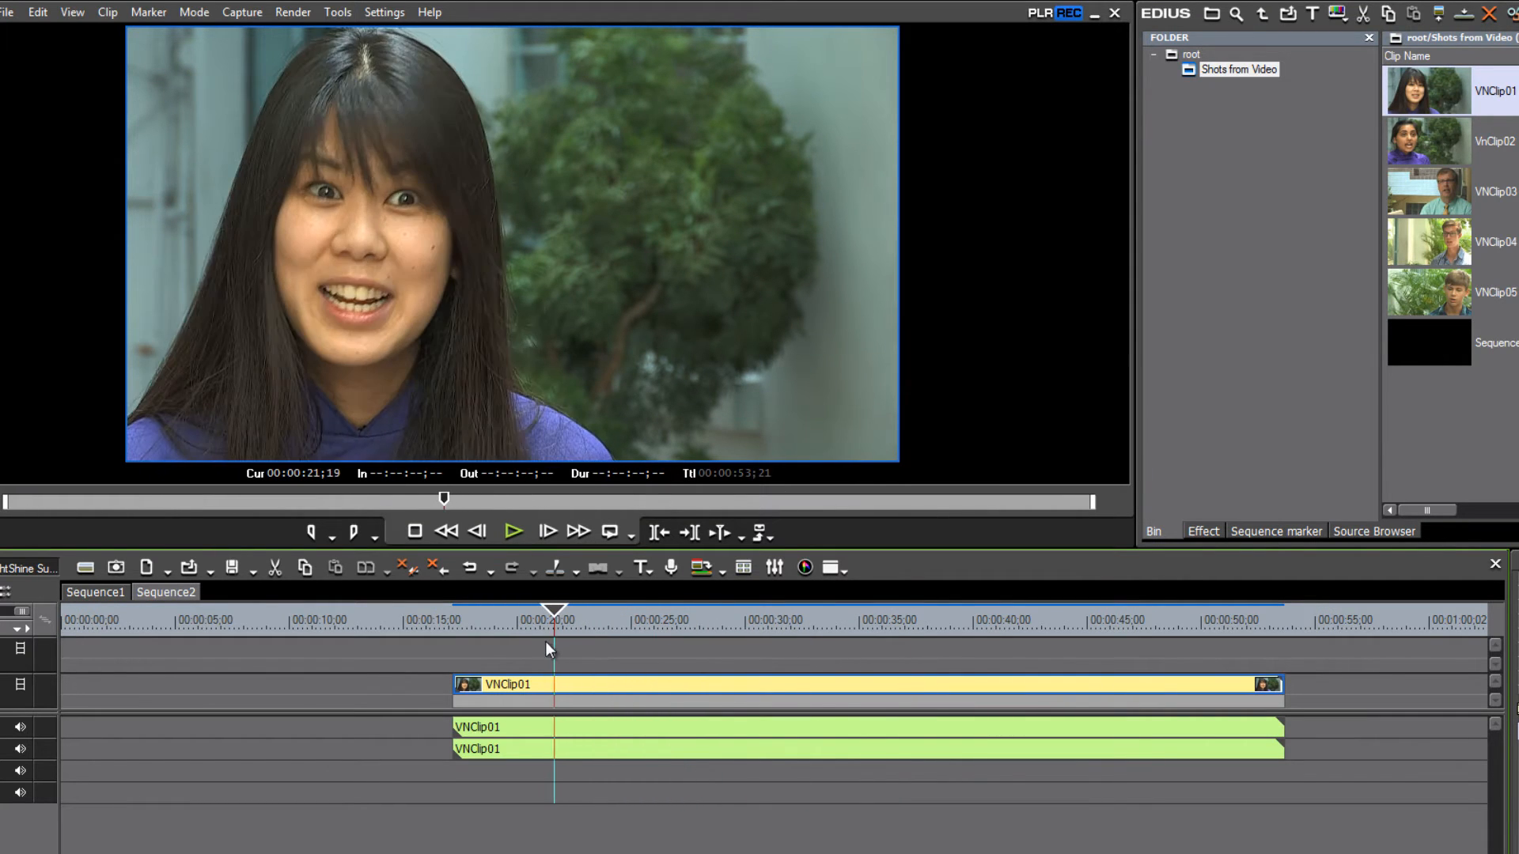
key("space")
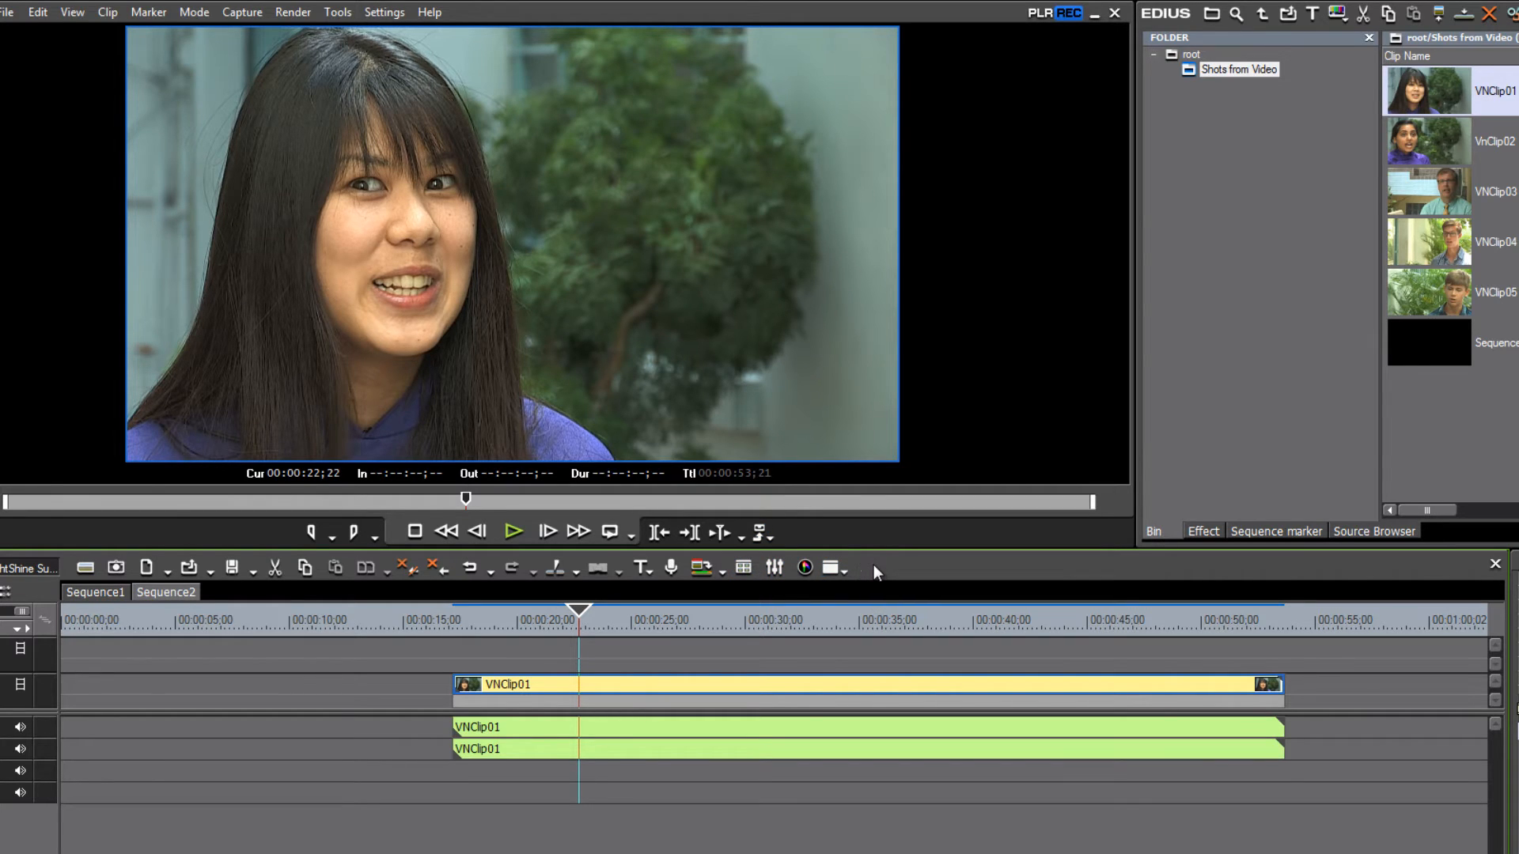
- Apply the Color Balance and YUV Curve colour correction filters to VNClip01
left_click(1201, 531)
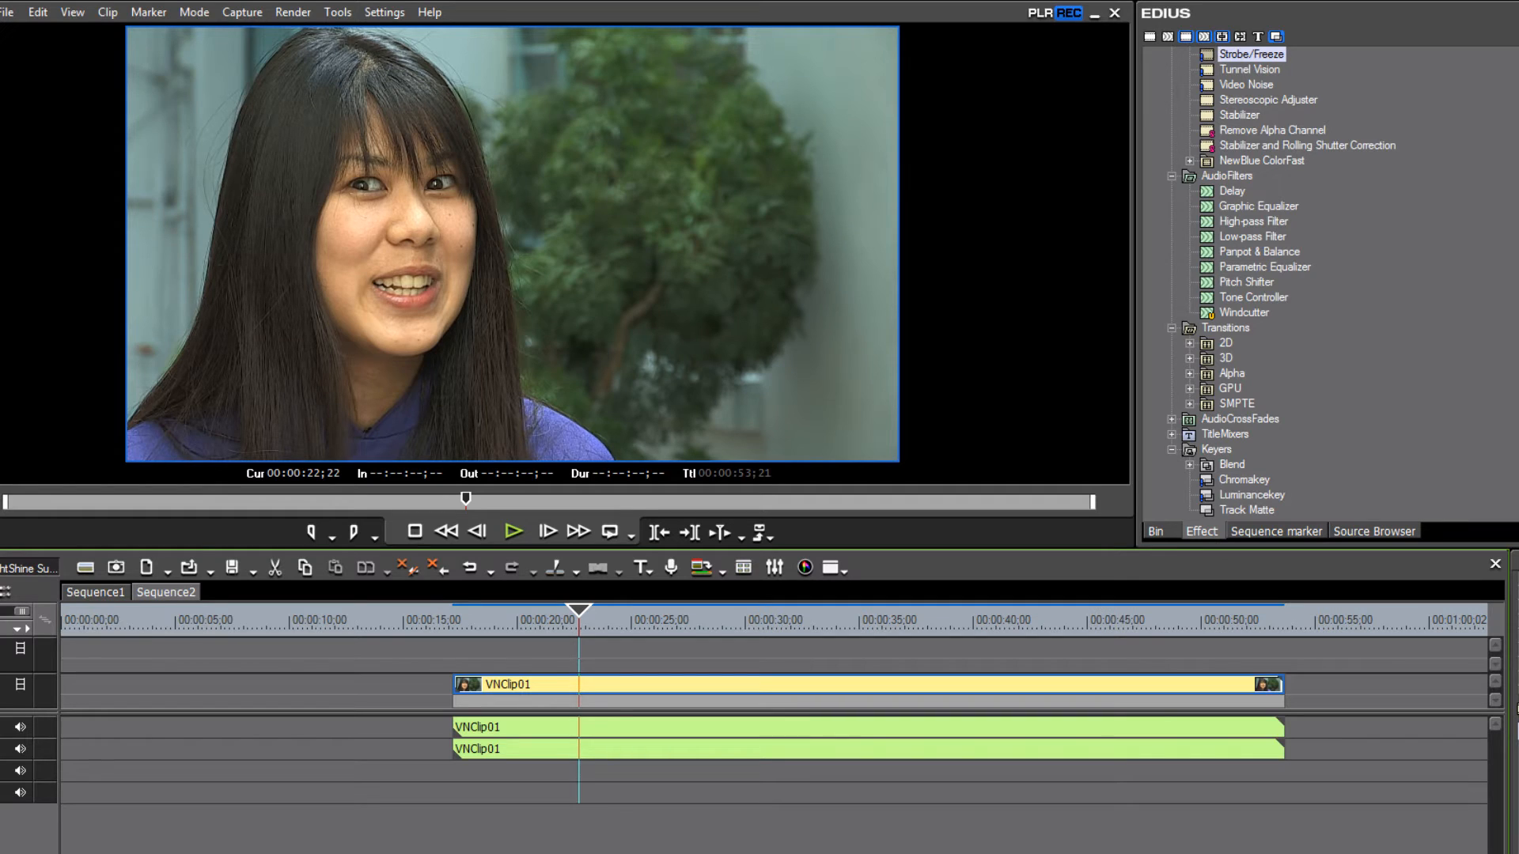
scroll(1329, 281, "up", 10)
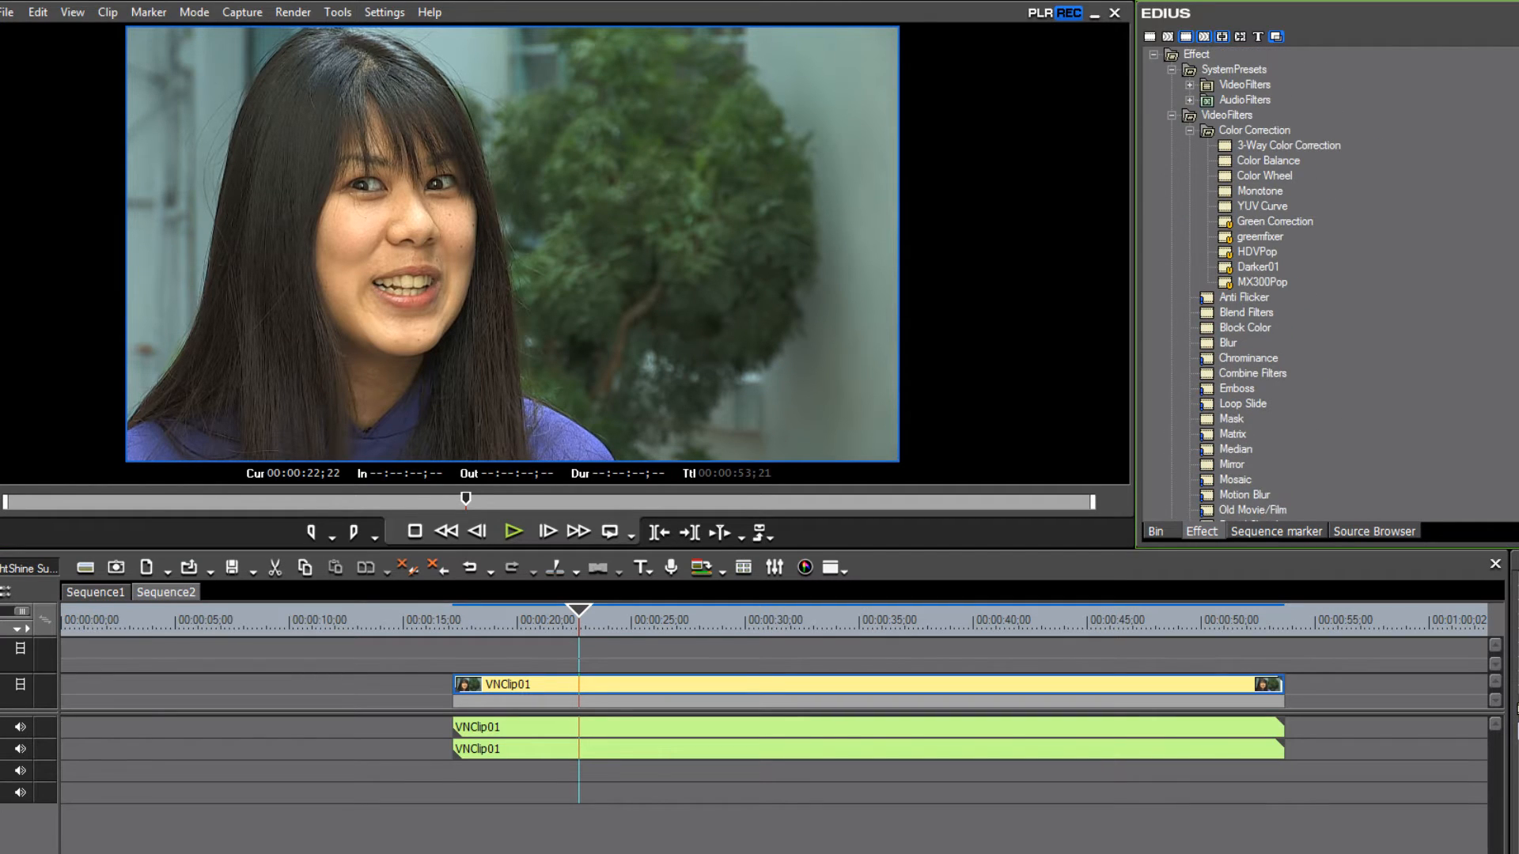
left_click_drag(1228, 166, 787, 685)
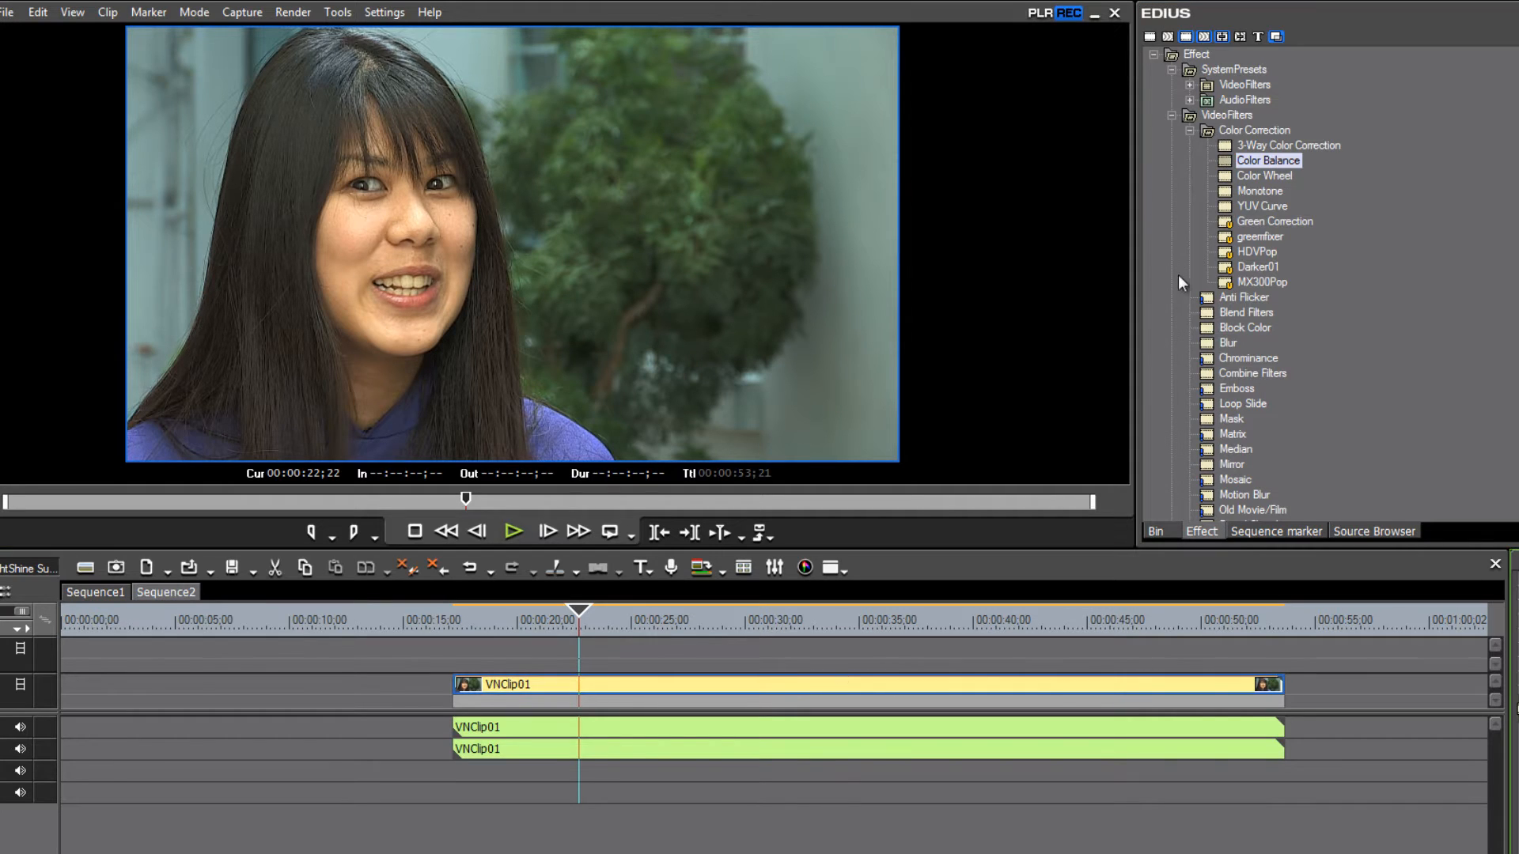
left_click_drag(1261, 206, 958, 687)
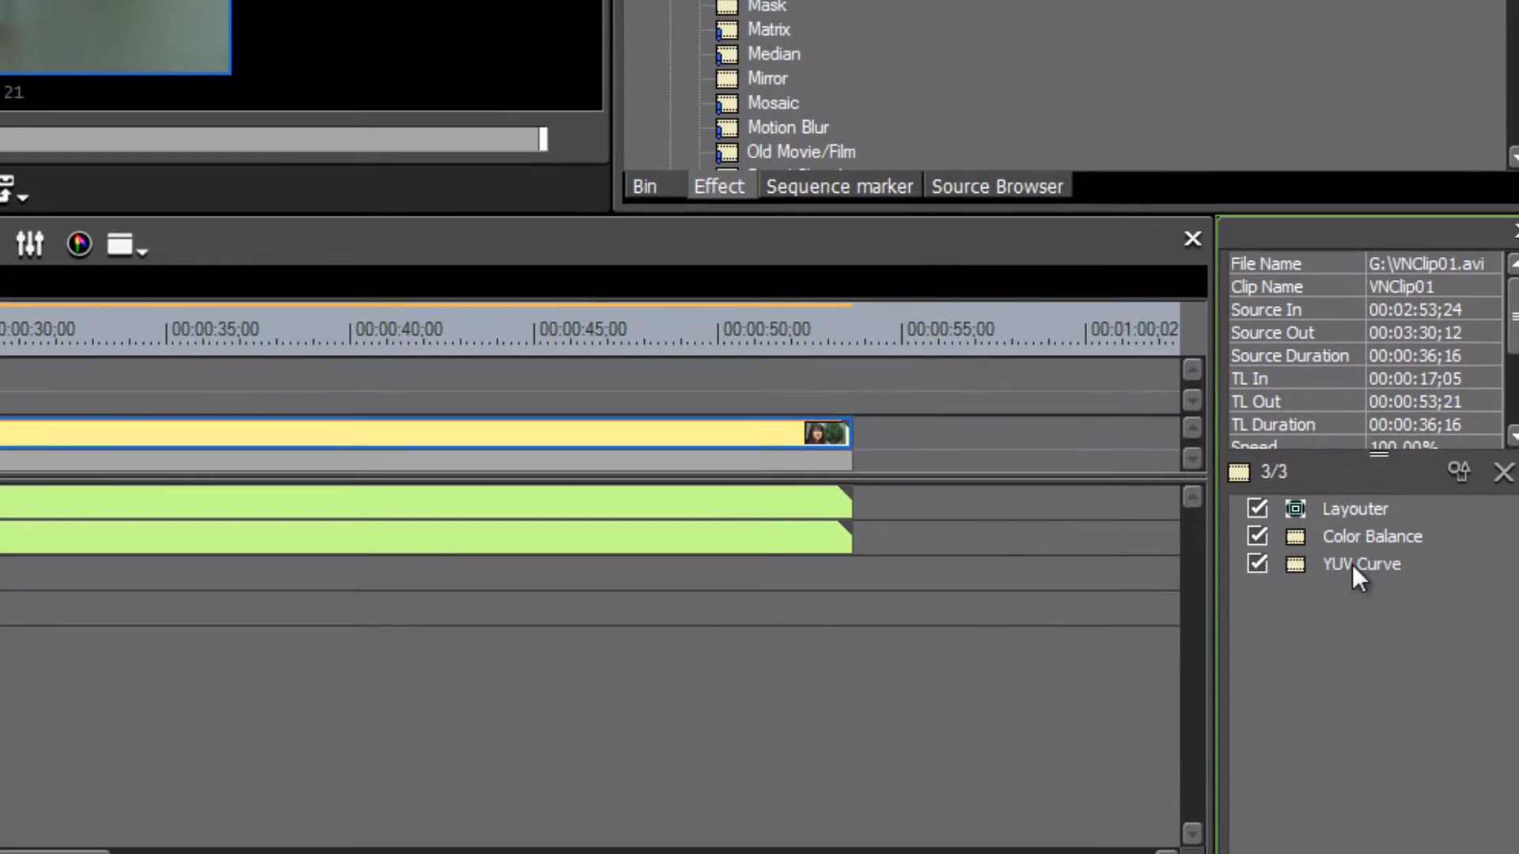
- In VNClip01's YUV Curve filter, bend the lower part of the Y curve slightly downward to darken the shadows, and accept
double_click(1436, 627)
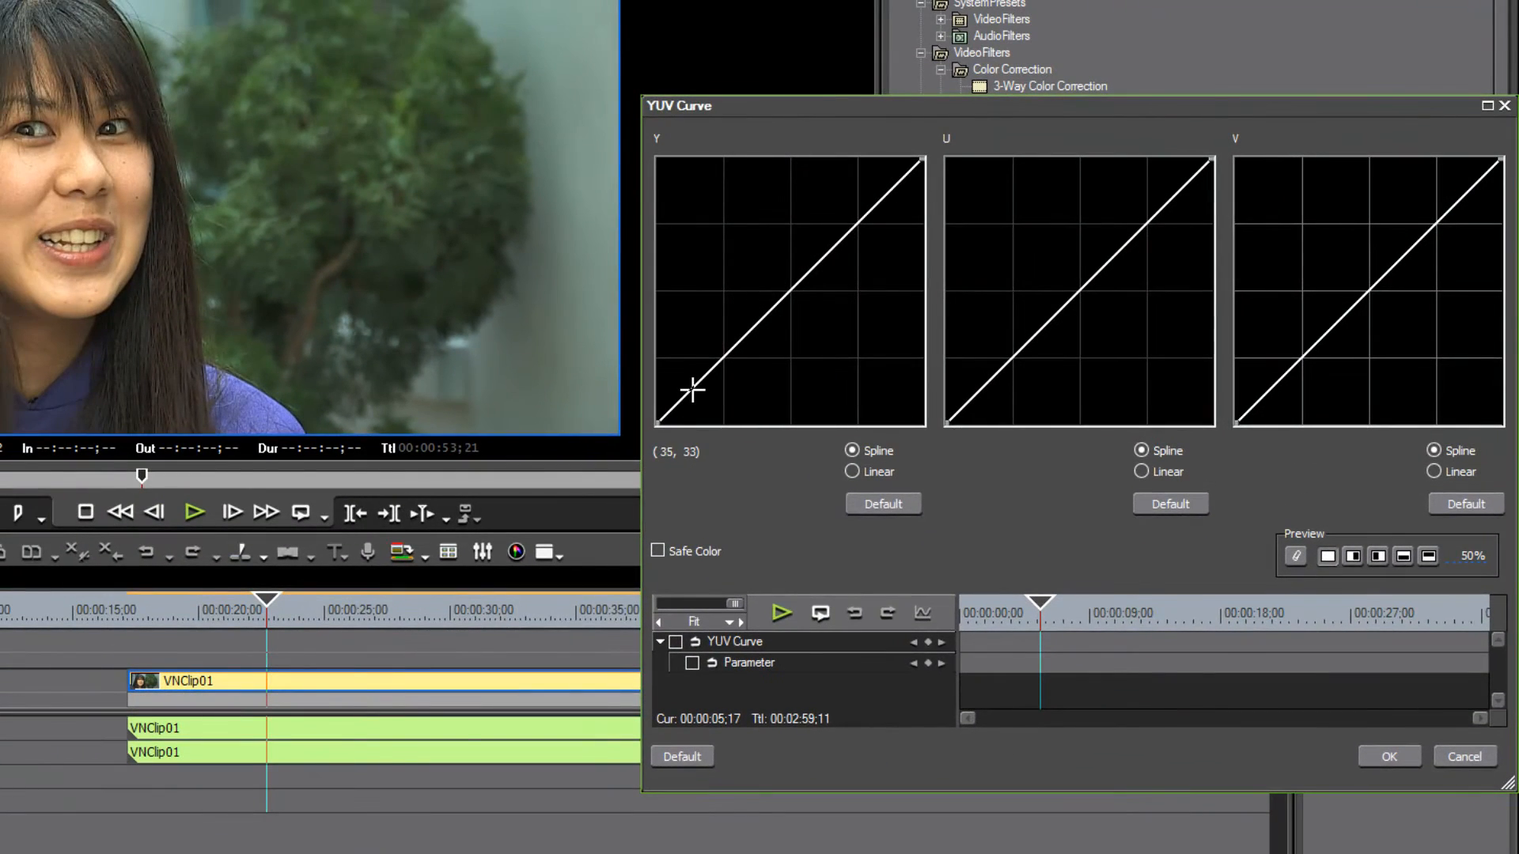
left_click(626, 313)
left_click_drag(696, 389, 701, 390)
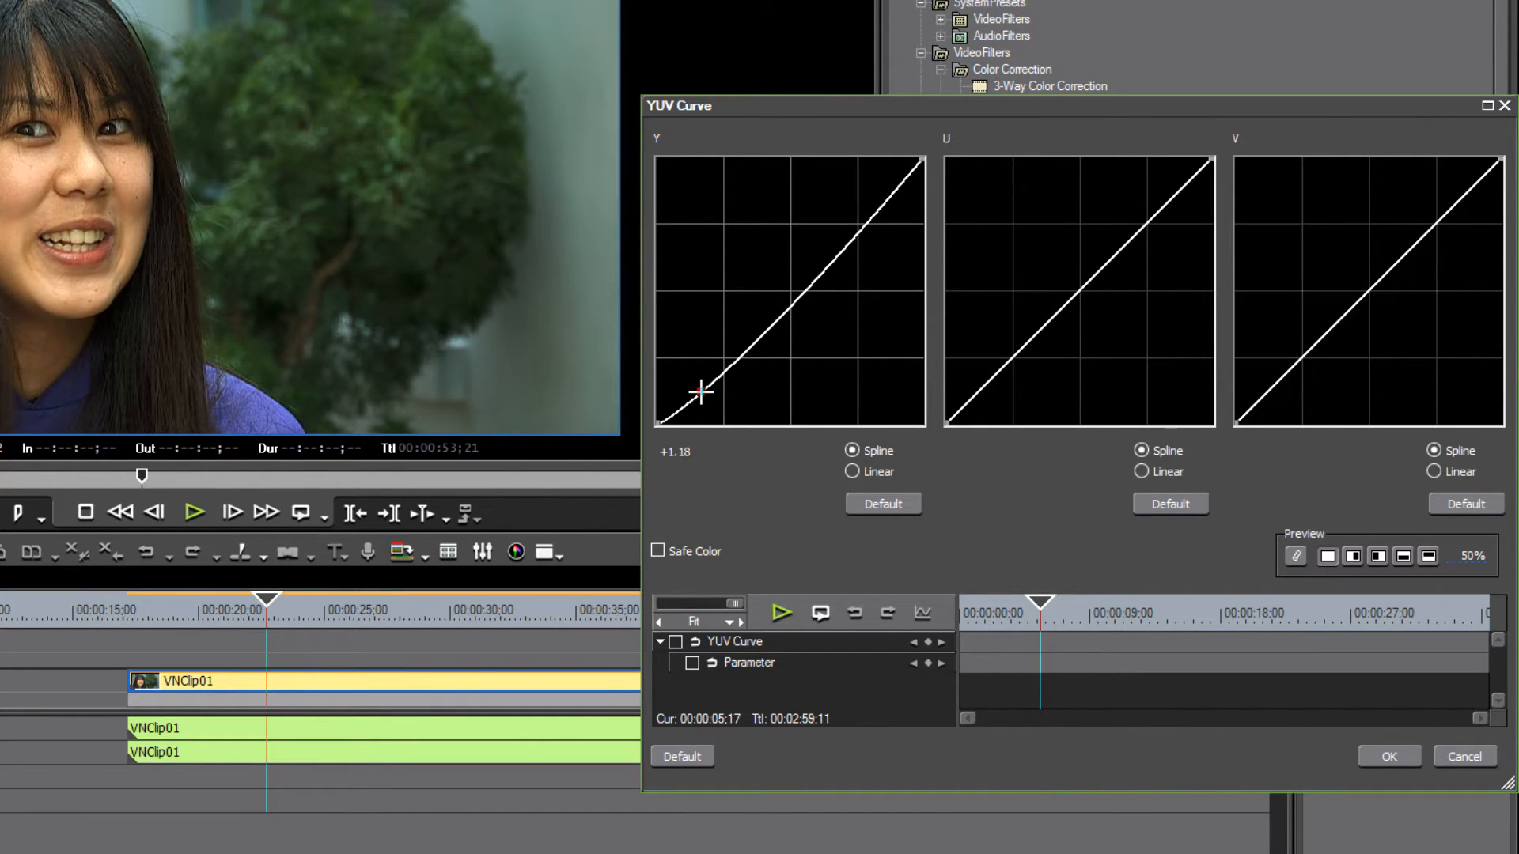
left_click_drag(701, 391, 701, 390)
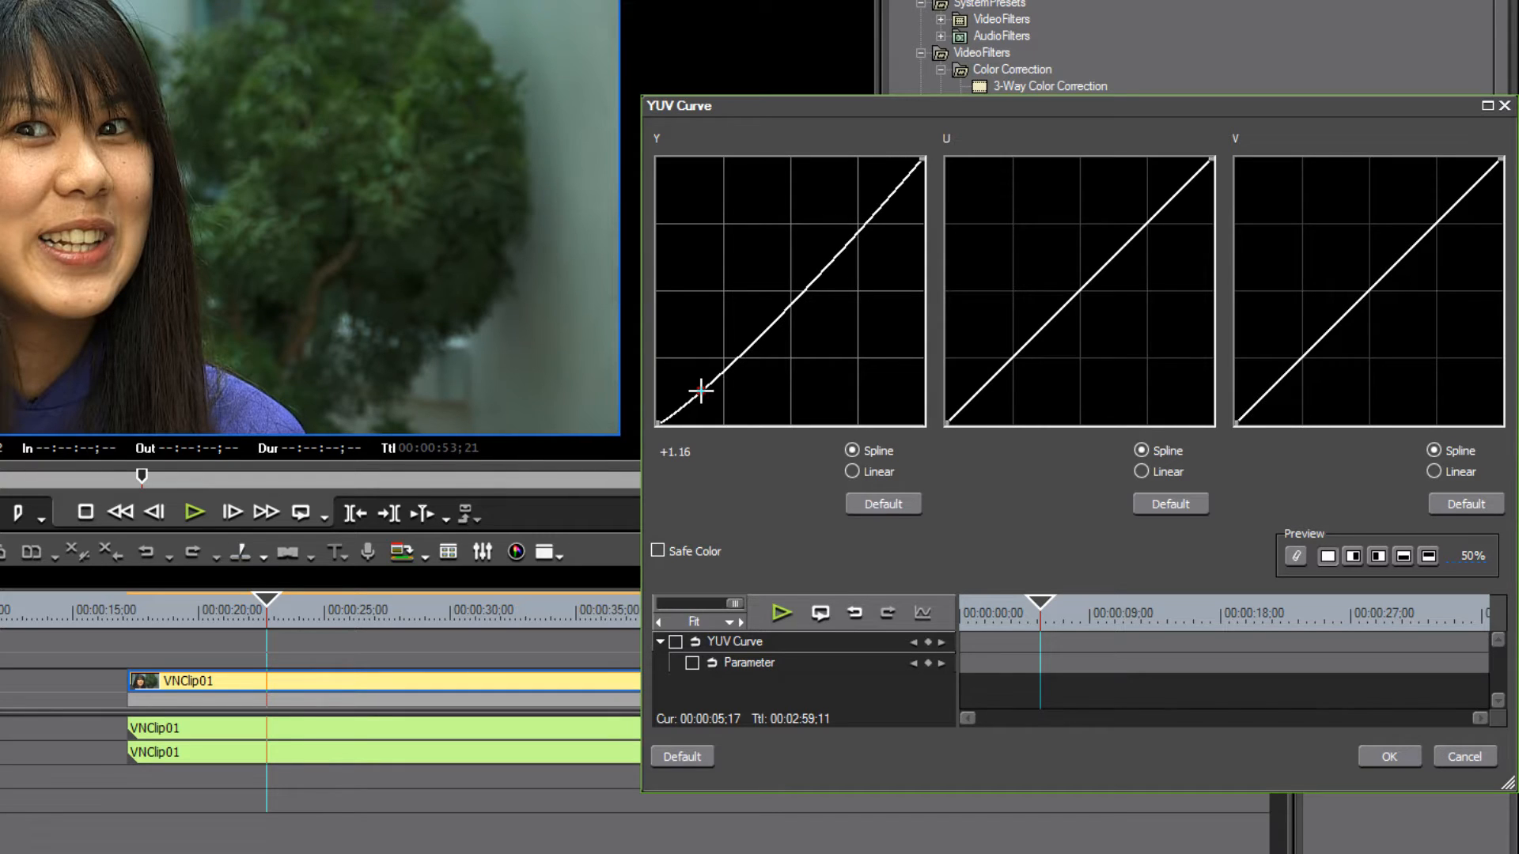
left_click(1390, 757)
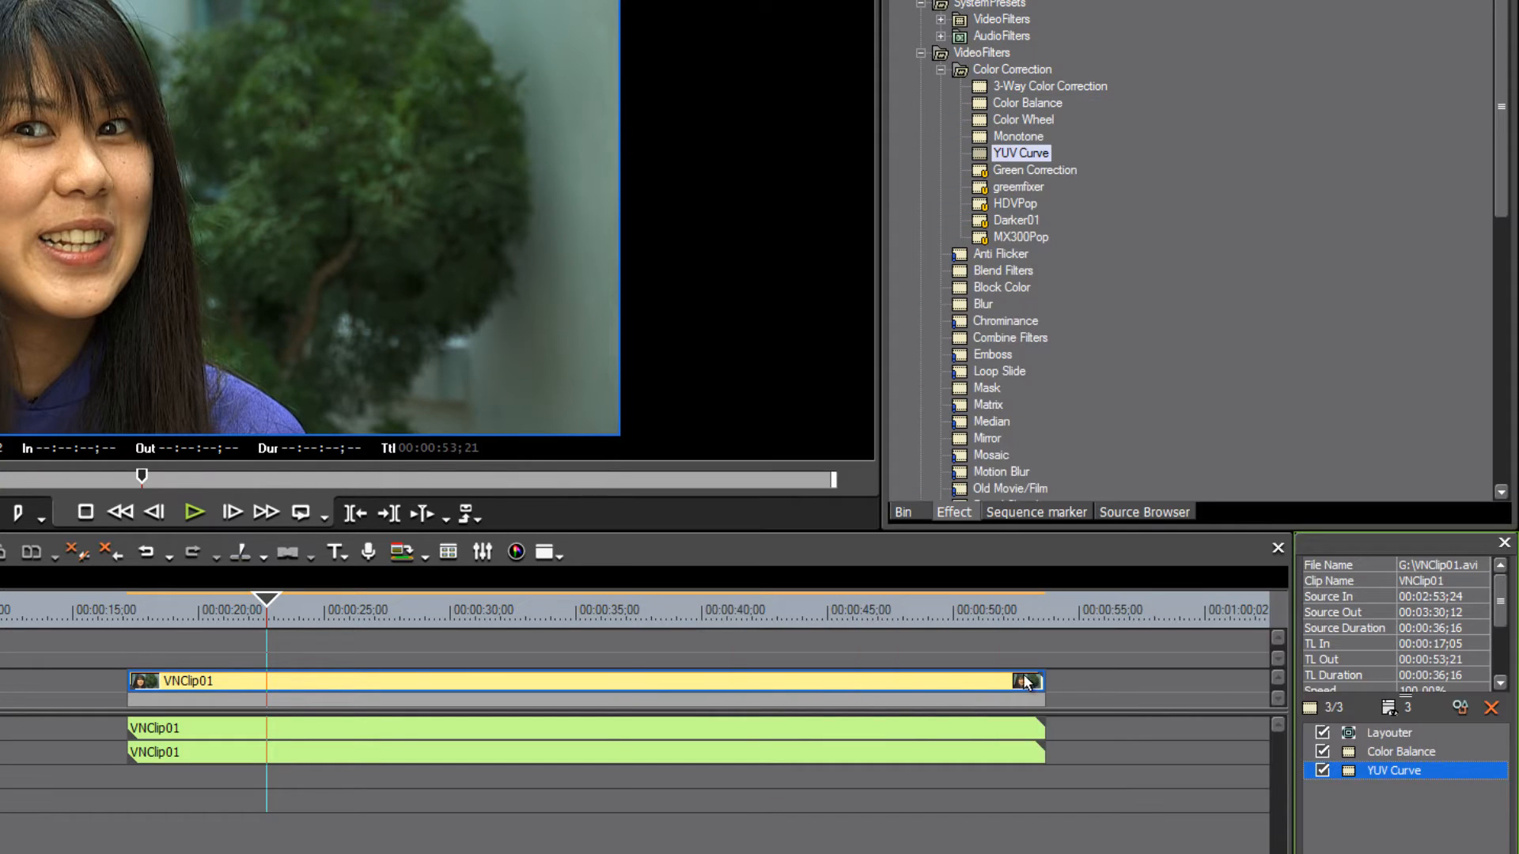
- In VNClip01's Color Balance filter, set Bright to -11 and Contrast to -14, raise Chroma slightly, and accept
double_click(1402, 750)
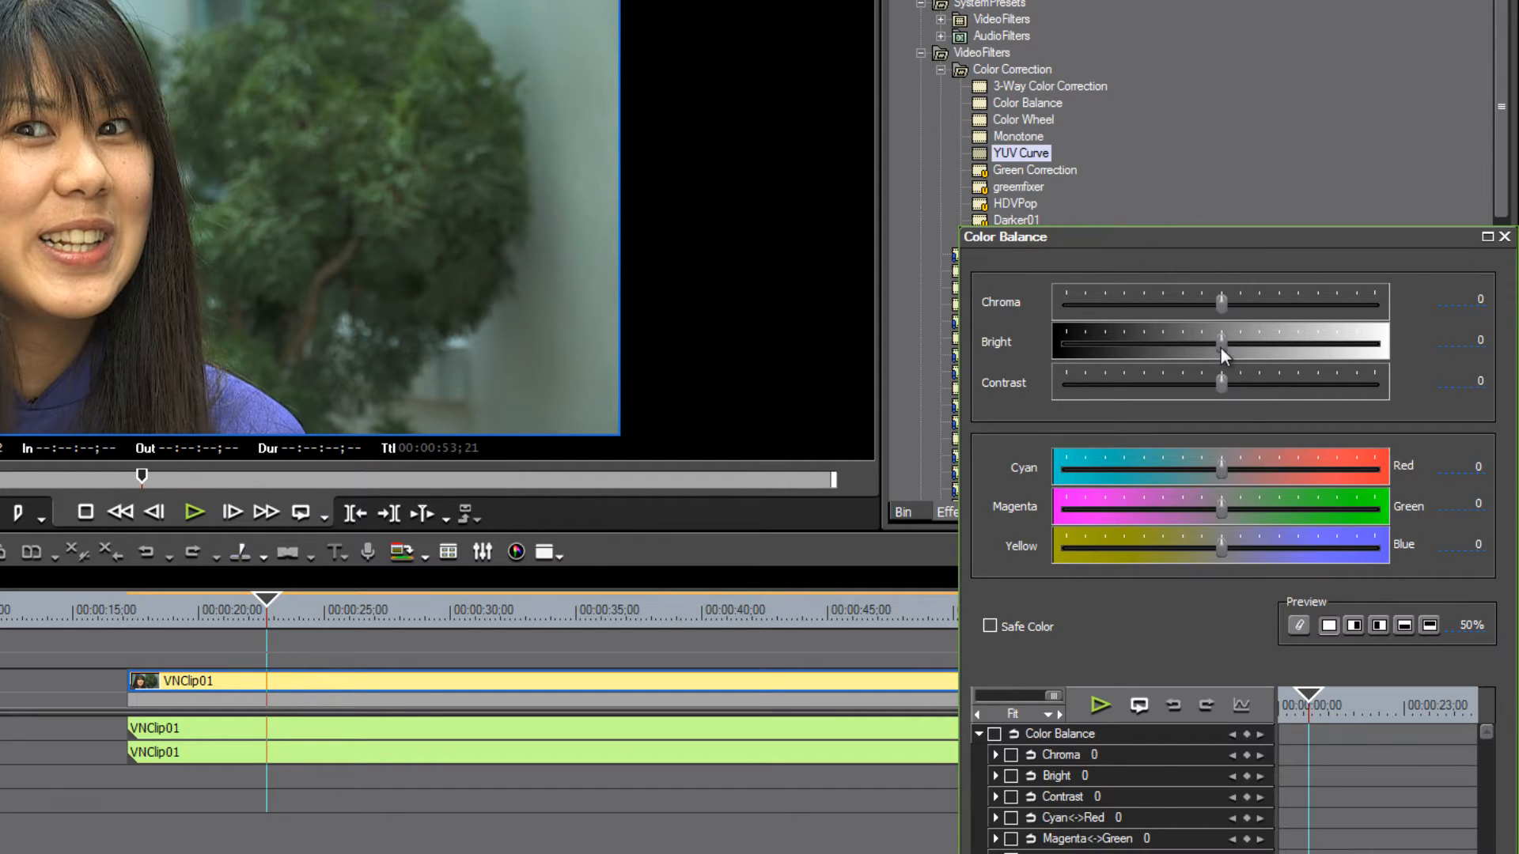
left_click_drag(1224, 345, 1205, 387)
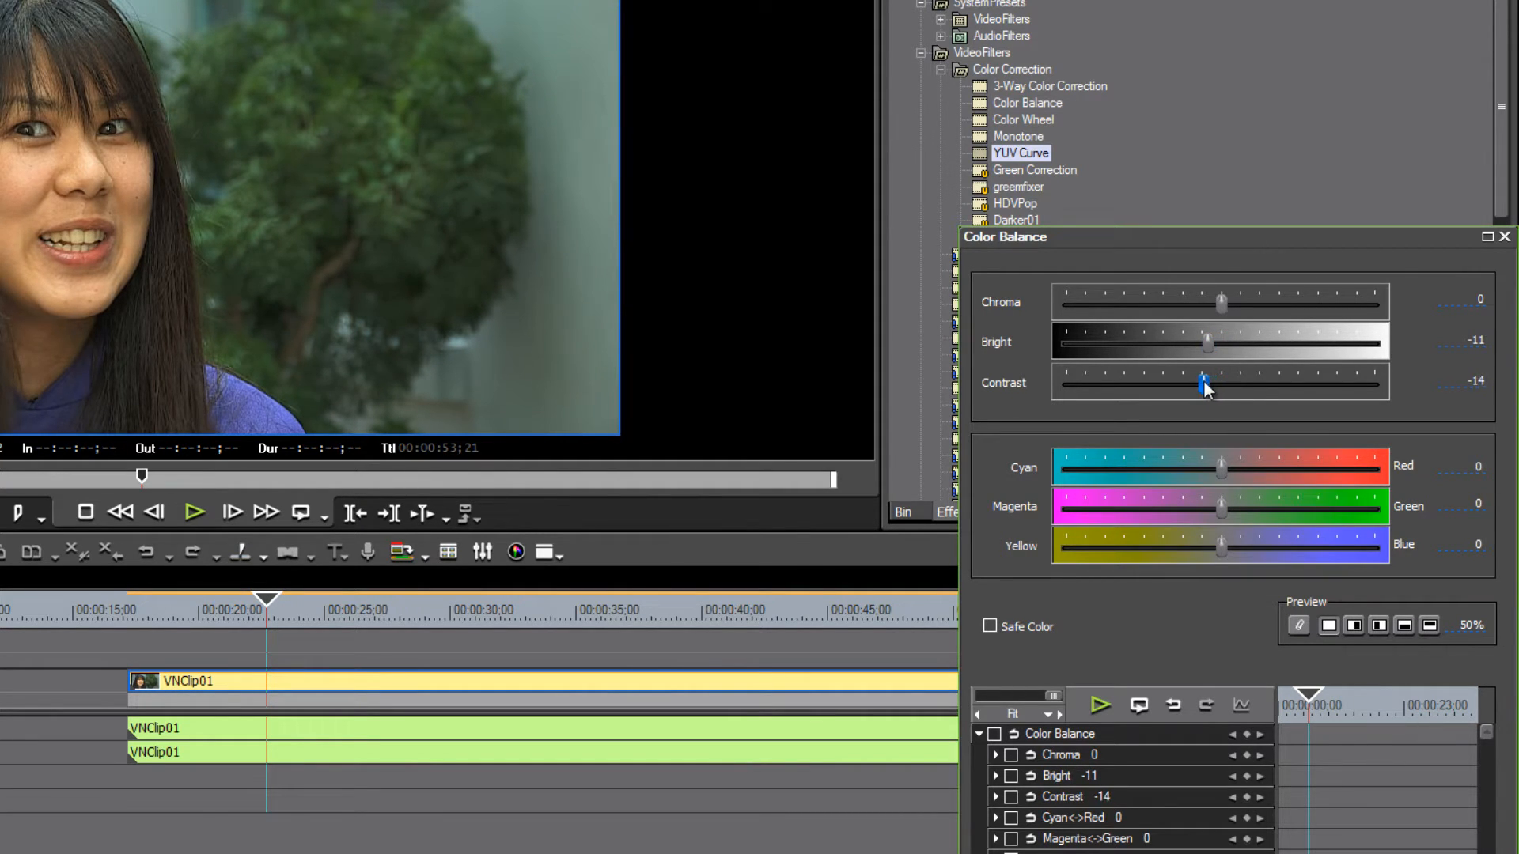
left_click_drag(1225, 301, 1232, 302)
key("Return")
- Add the Mask video filter to VNClip01
left_click_drag(1504, 138, 1500, 190)
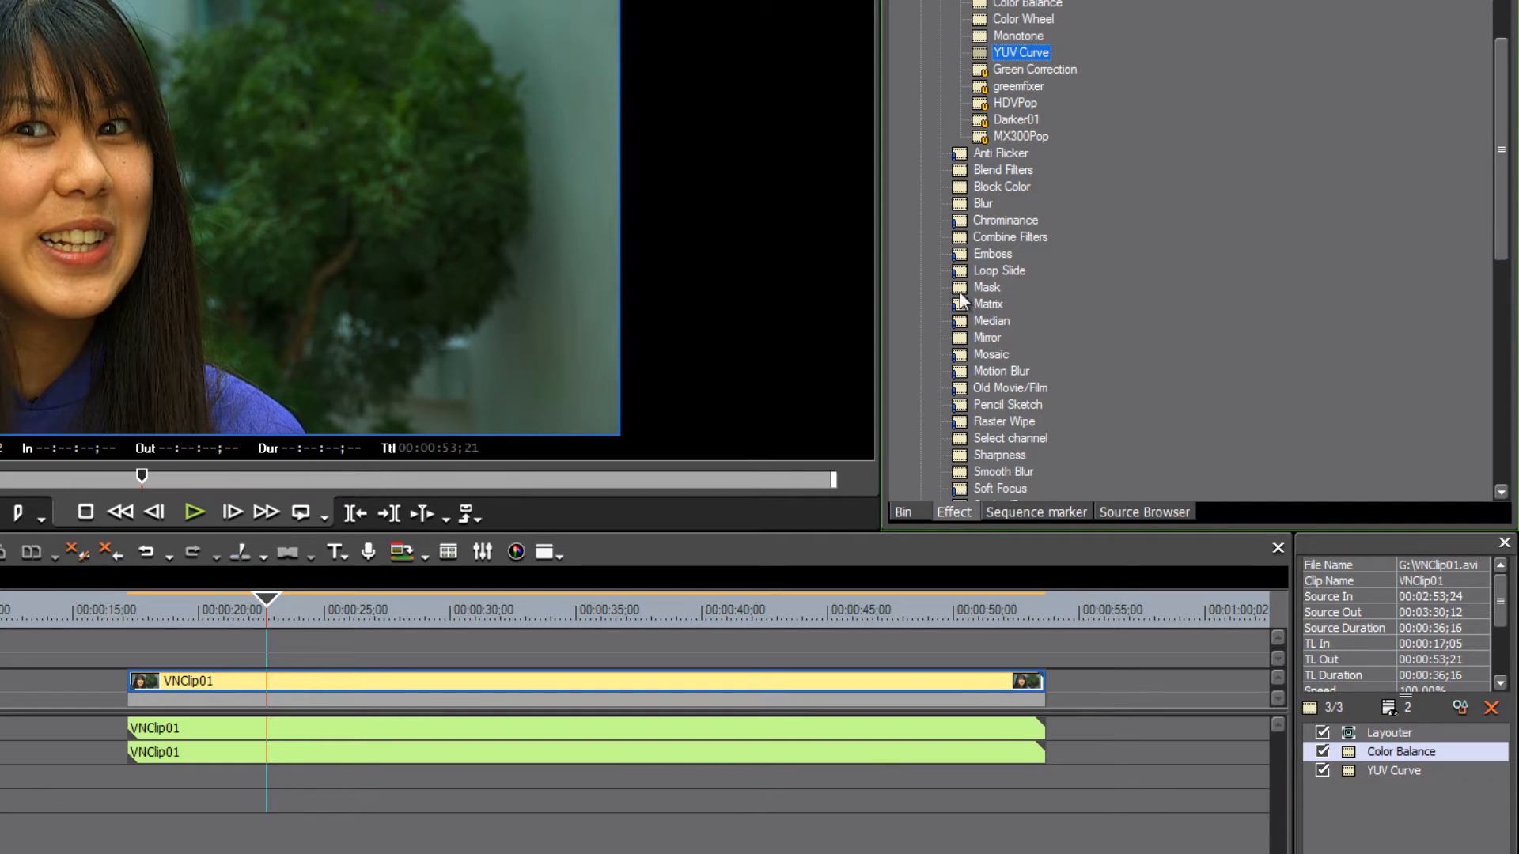
left_click_drag(960, 288, 928, 311)
left_click_drag(748, 625, 744, 680)
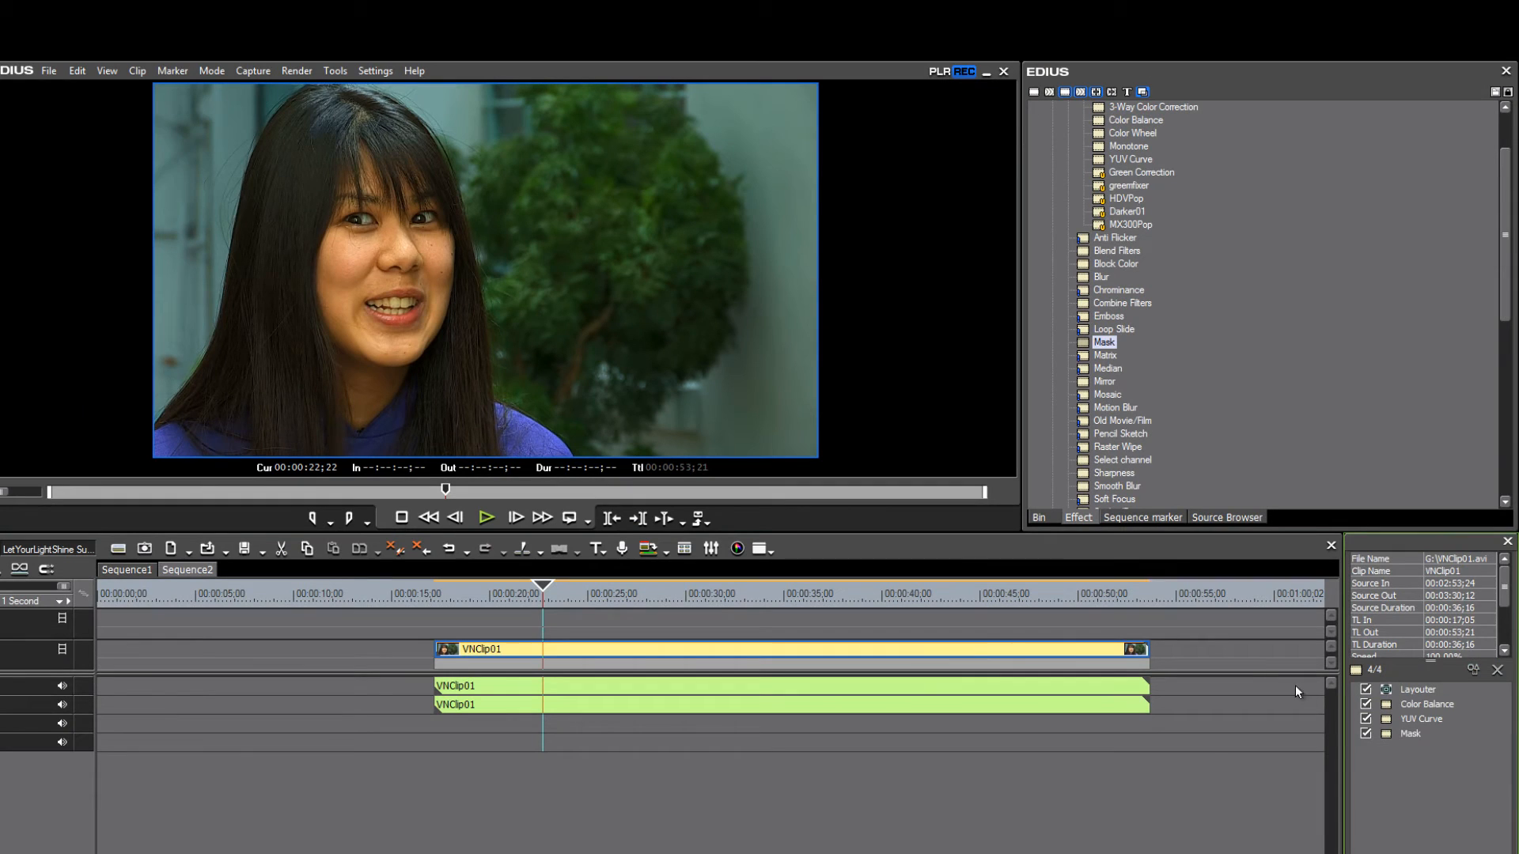
- In the Mask filter, draw a tall rectangle over the frame's left edge, extending beyond its top and bottom, centred about X -972, Y 8 px
double_click(1407, 733)
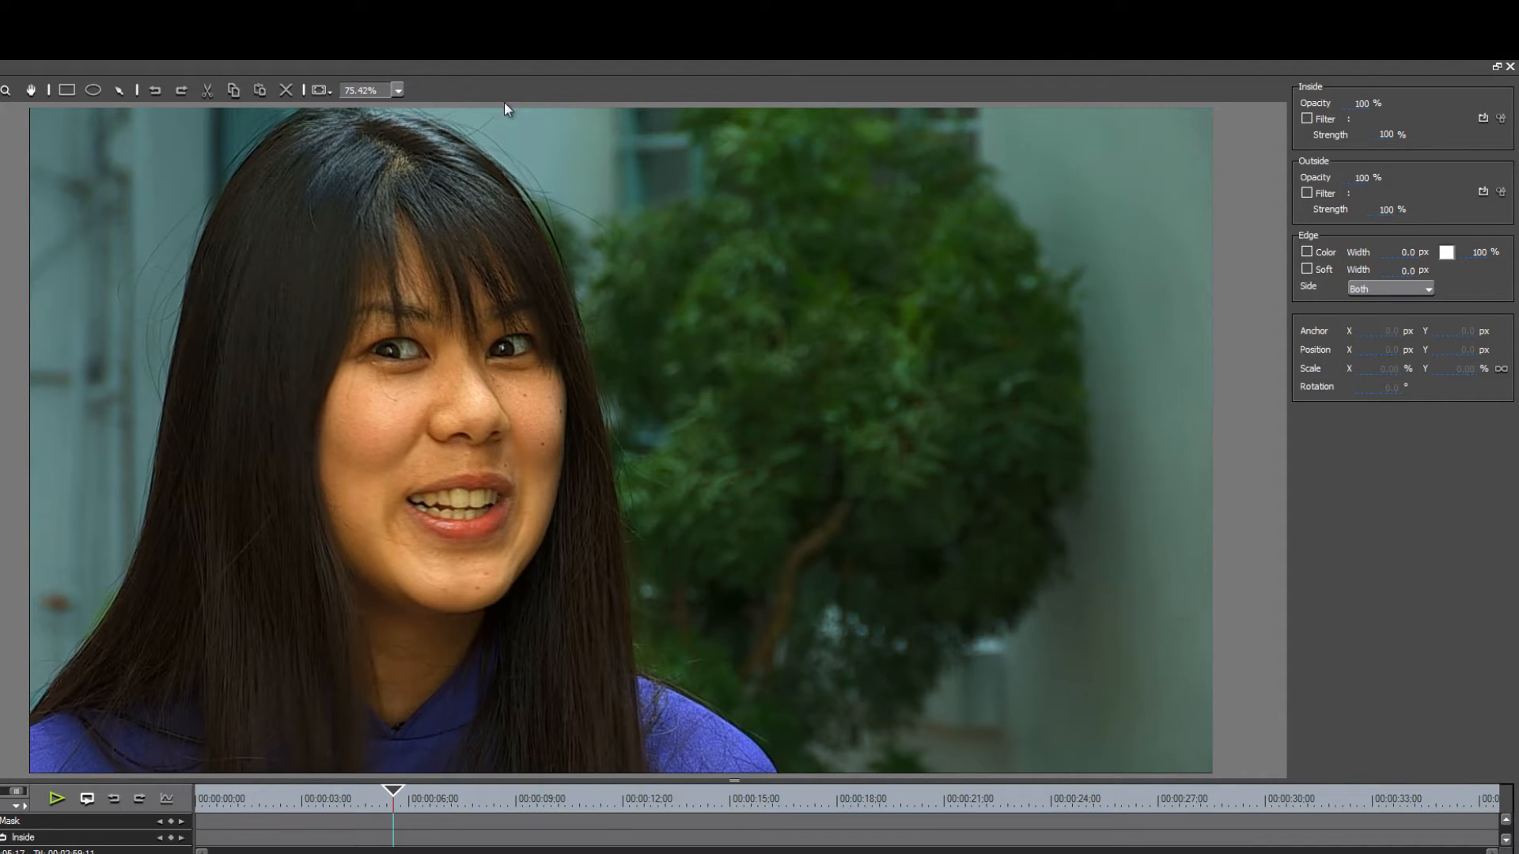
left_click(397, 90)
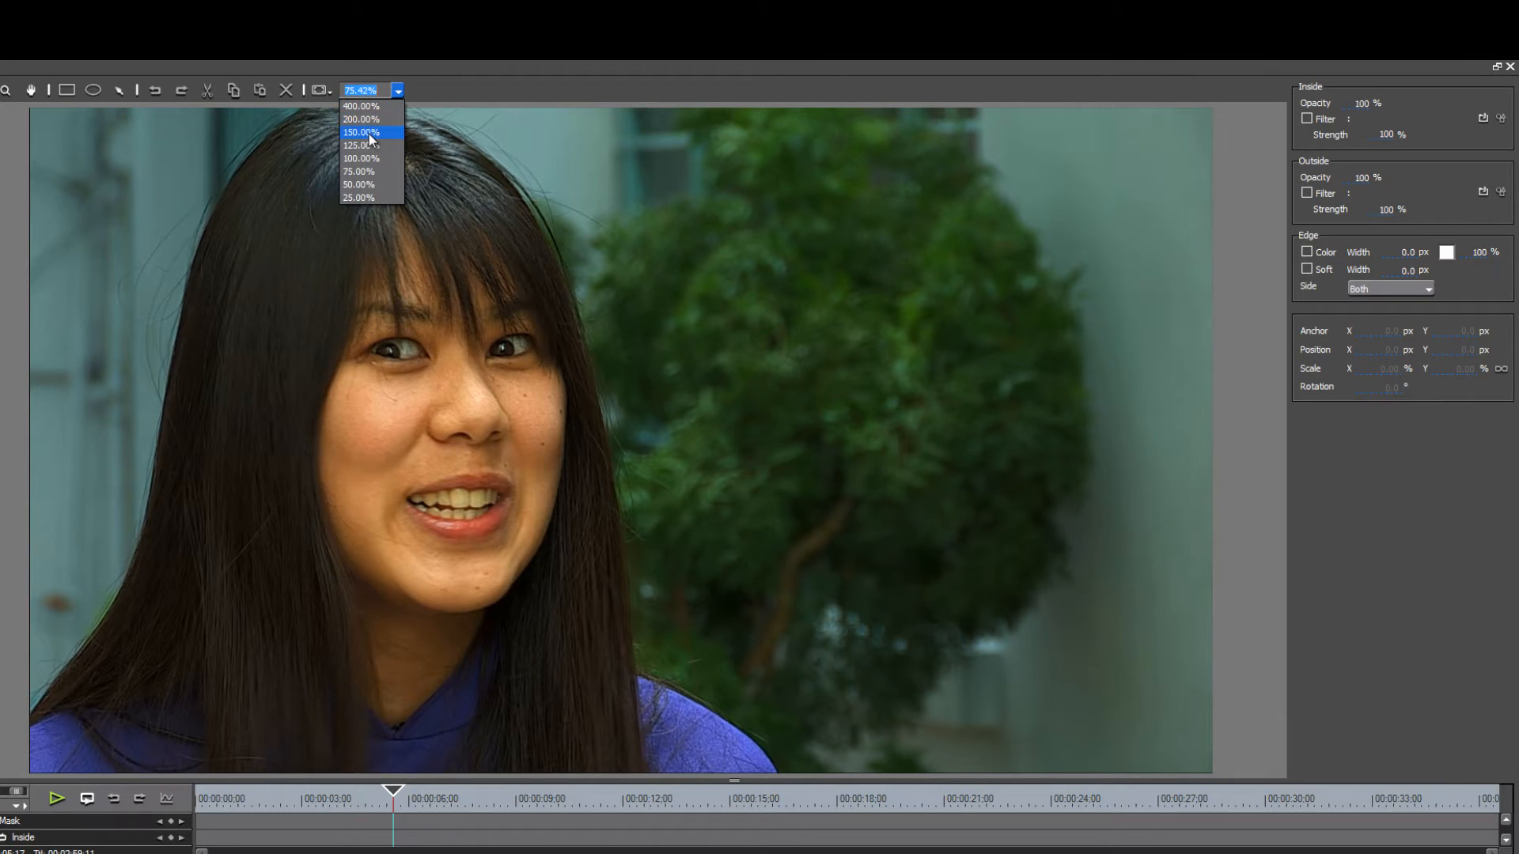
left_click(359, 184)
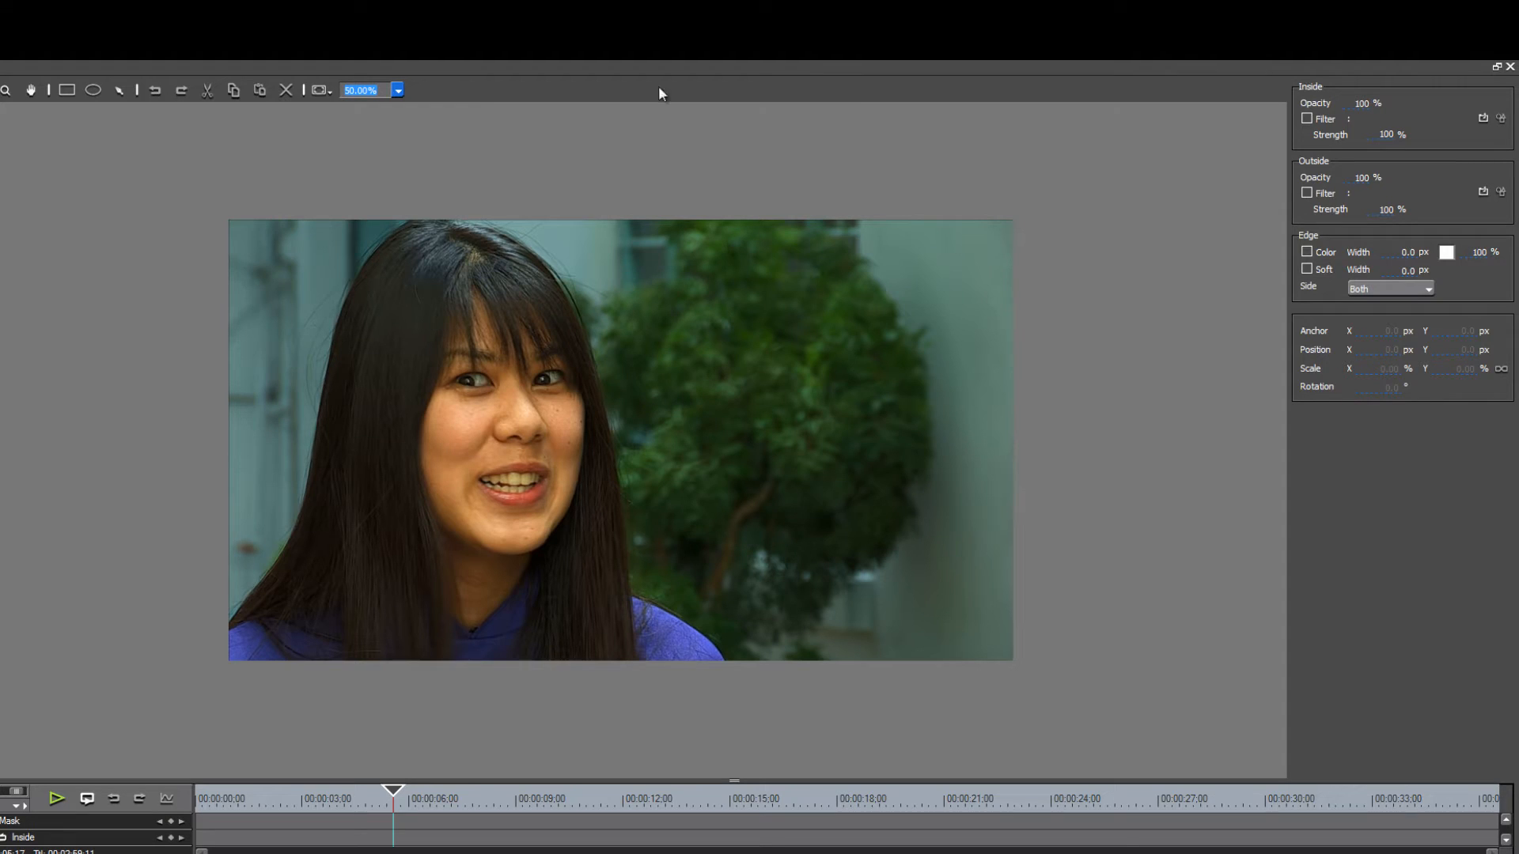
left_click(67, 91)
left_click_drag(110, 140, 339, 747)
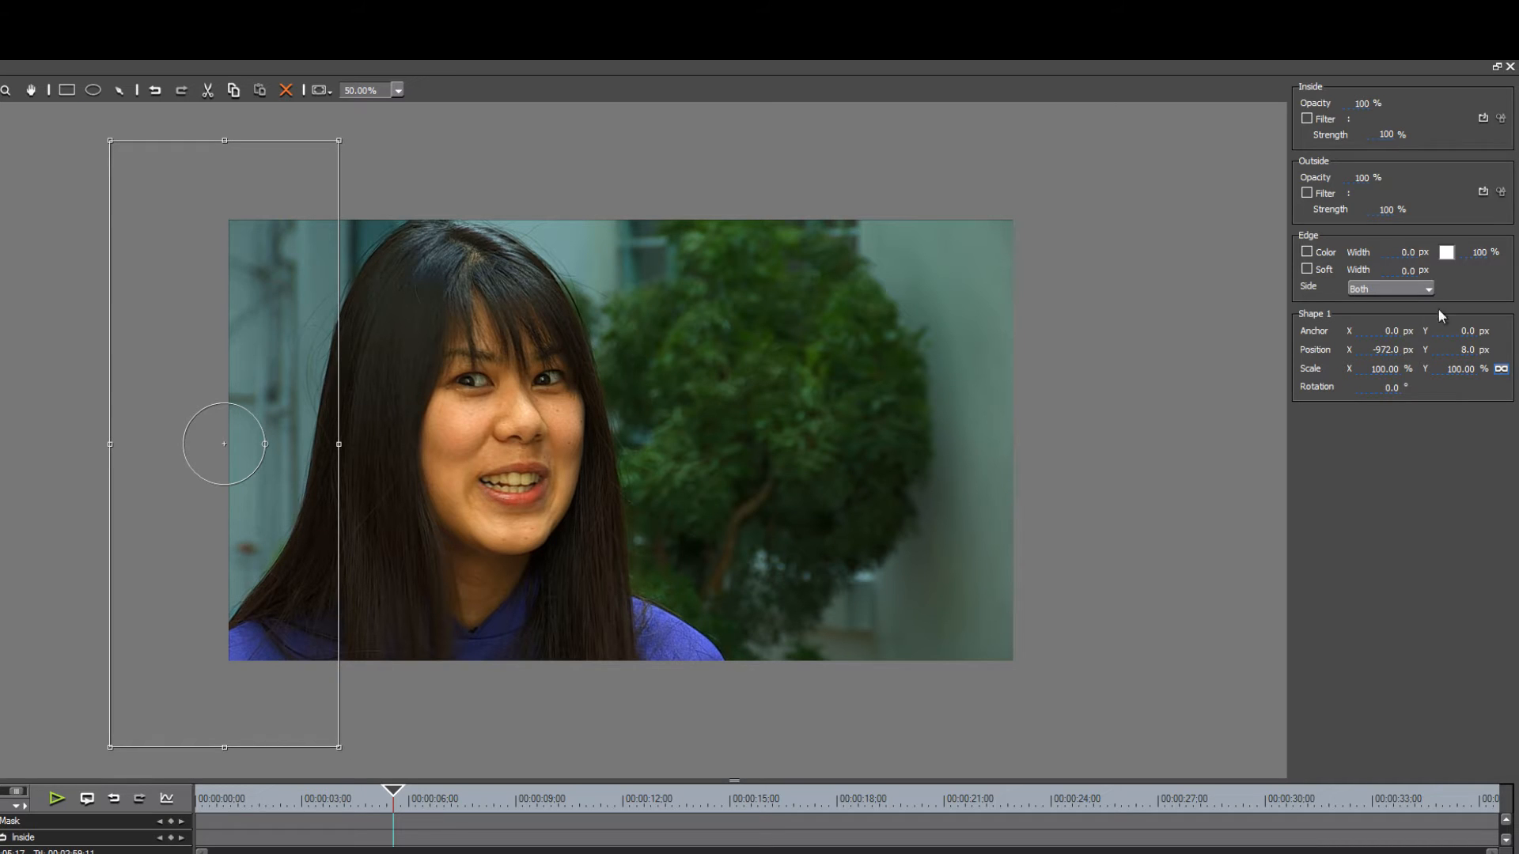
- Restore and reposition the Mask window, and enable Soft Focus as the filter inside the rectangle
left_click(1496, 67)
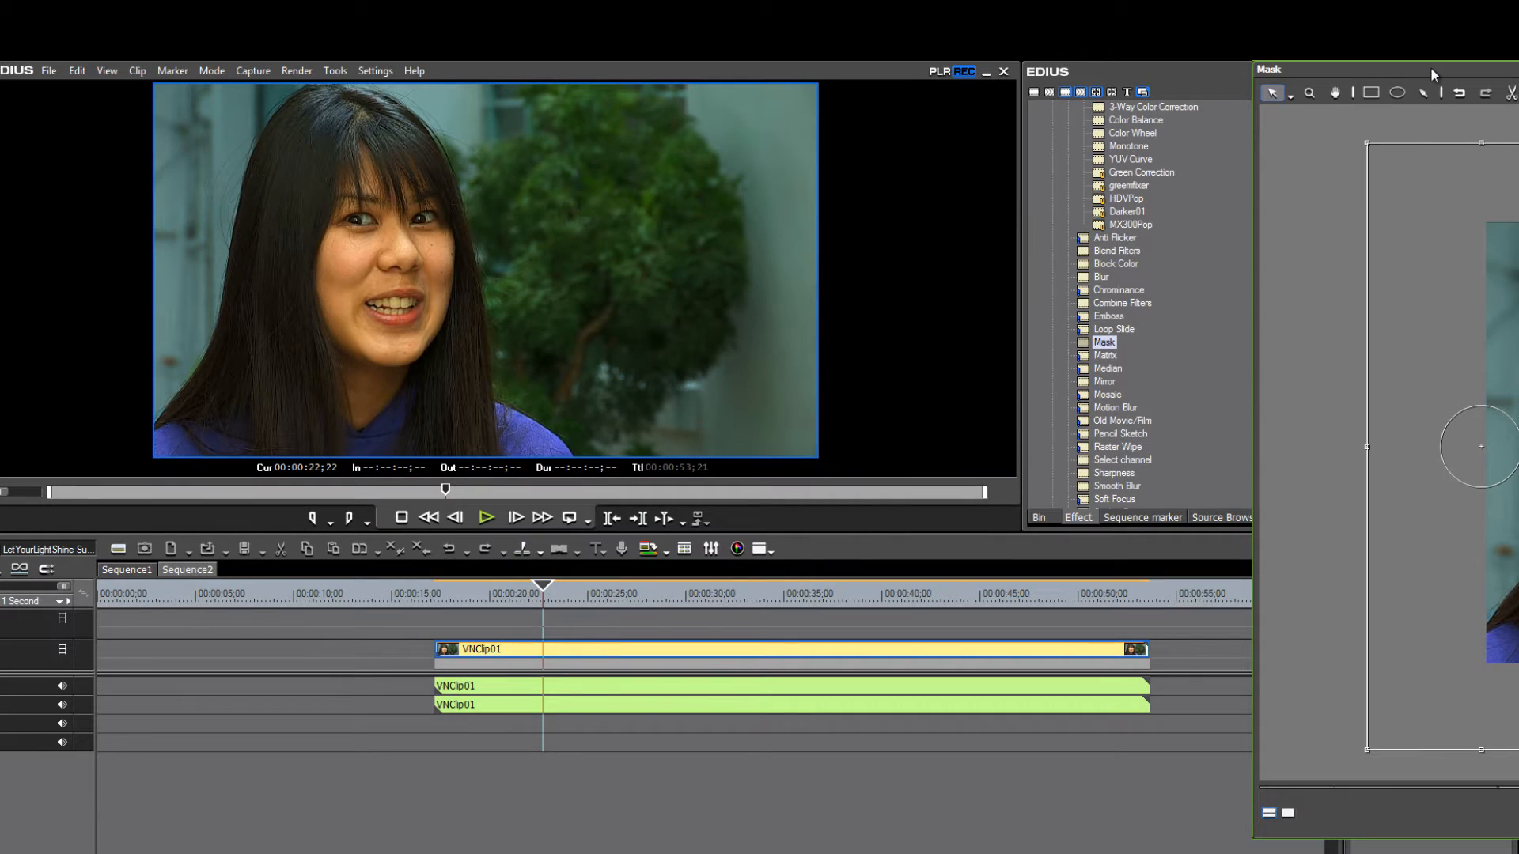
left_click_drag(1430, 66, 137, 97)
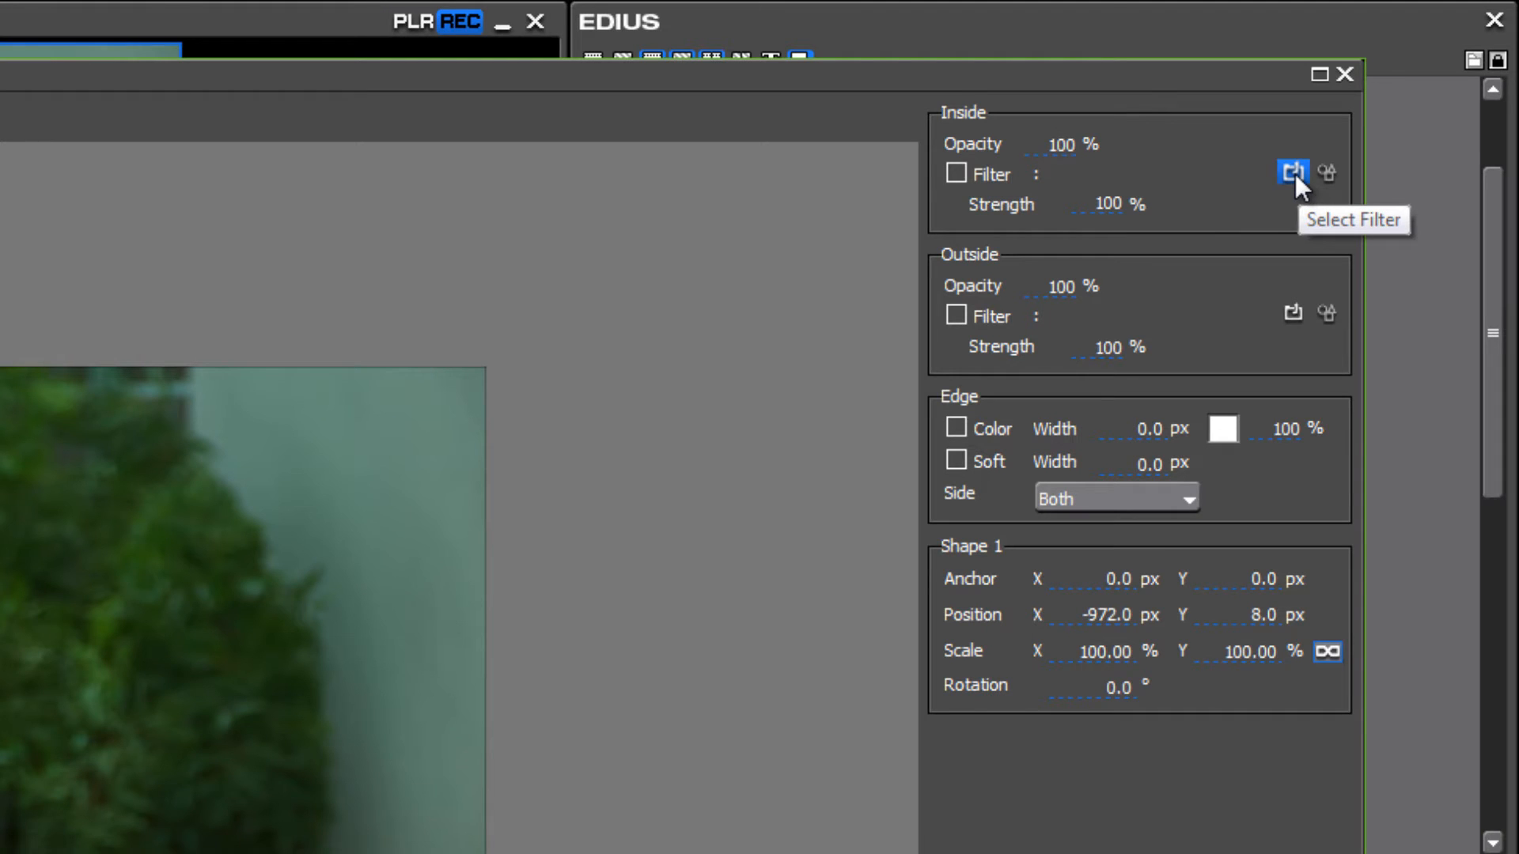
left_click(1294, 171)
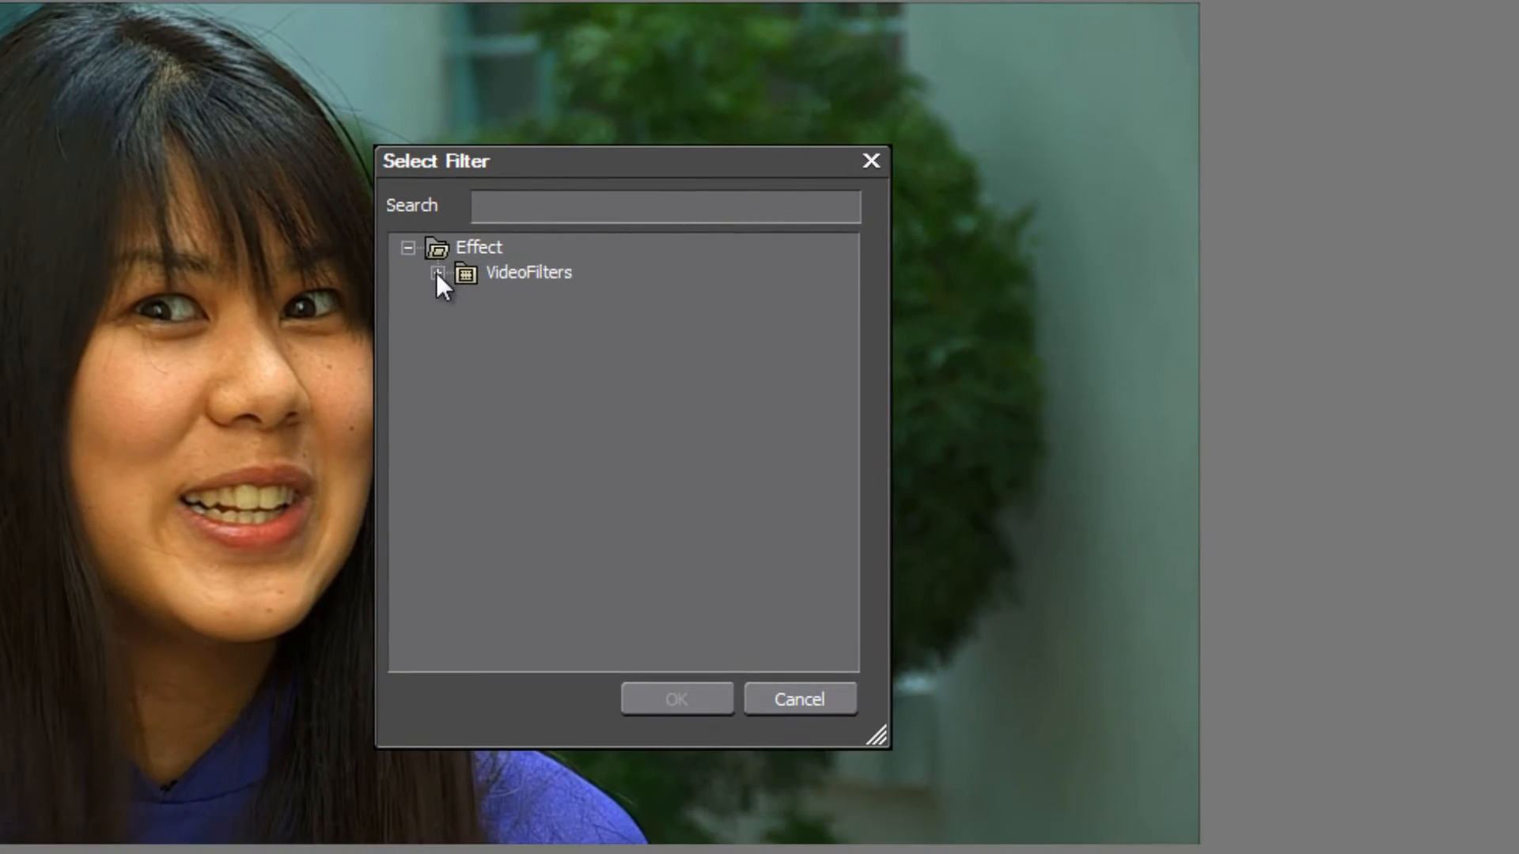
left_click(176, 406)
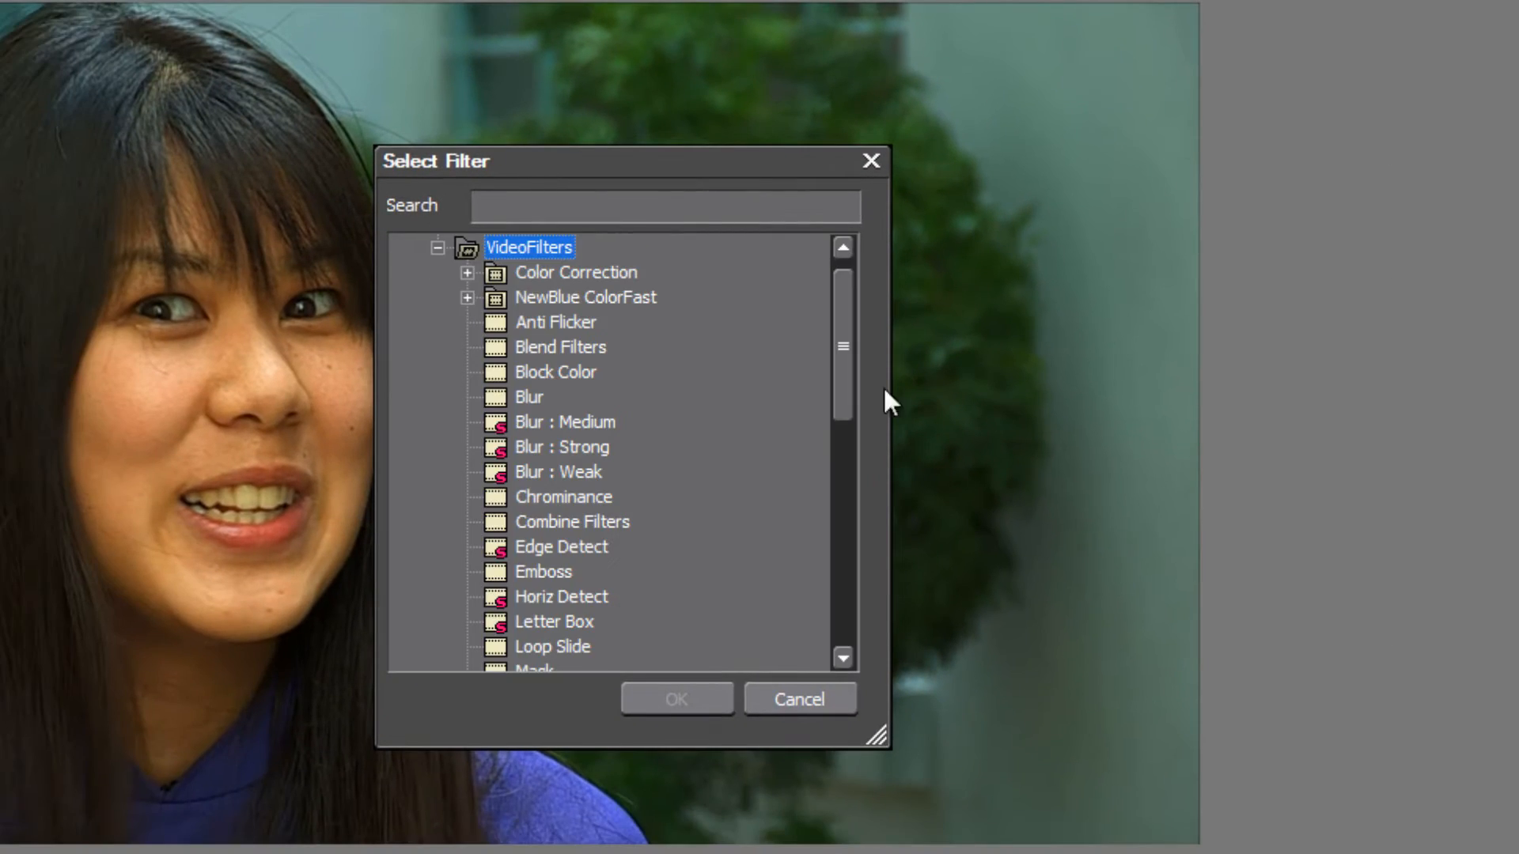
left_click_drag(855, 329, 827, 514)
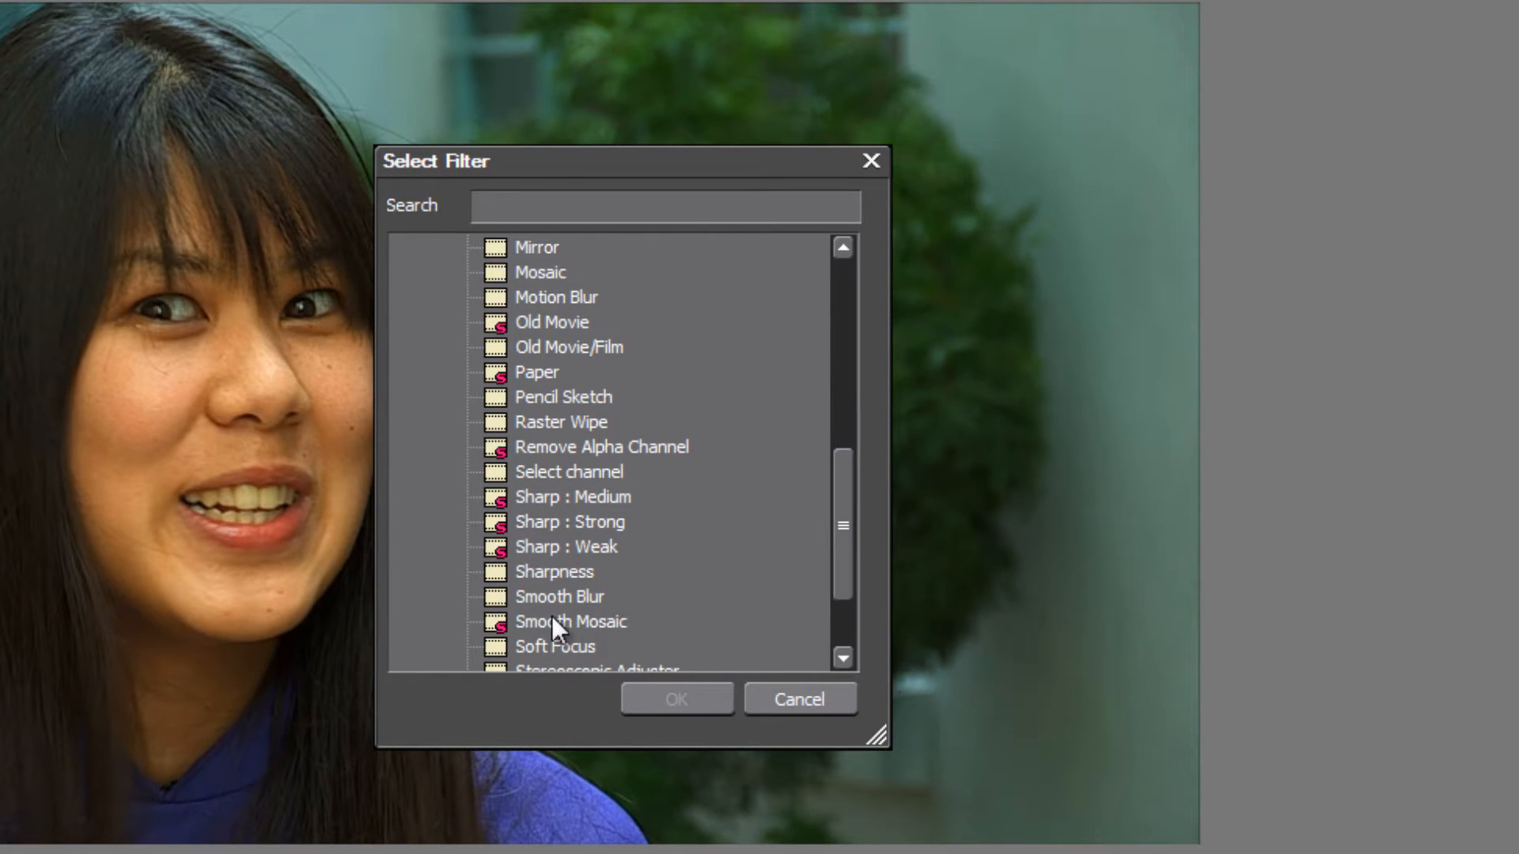
left_click(497, 646)
left_click(695, 700)
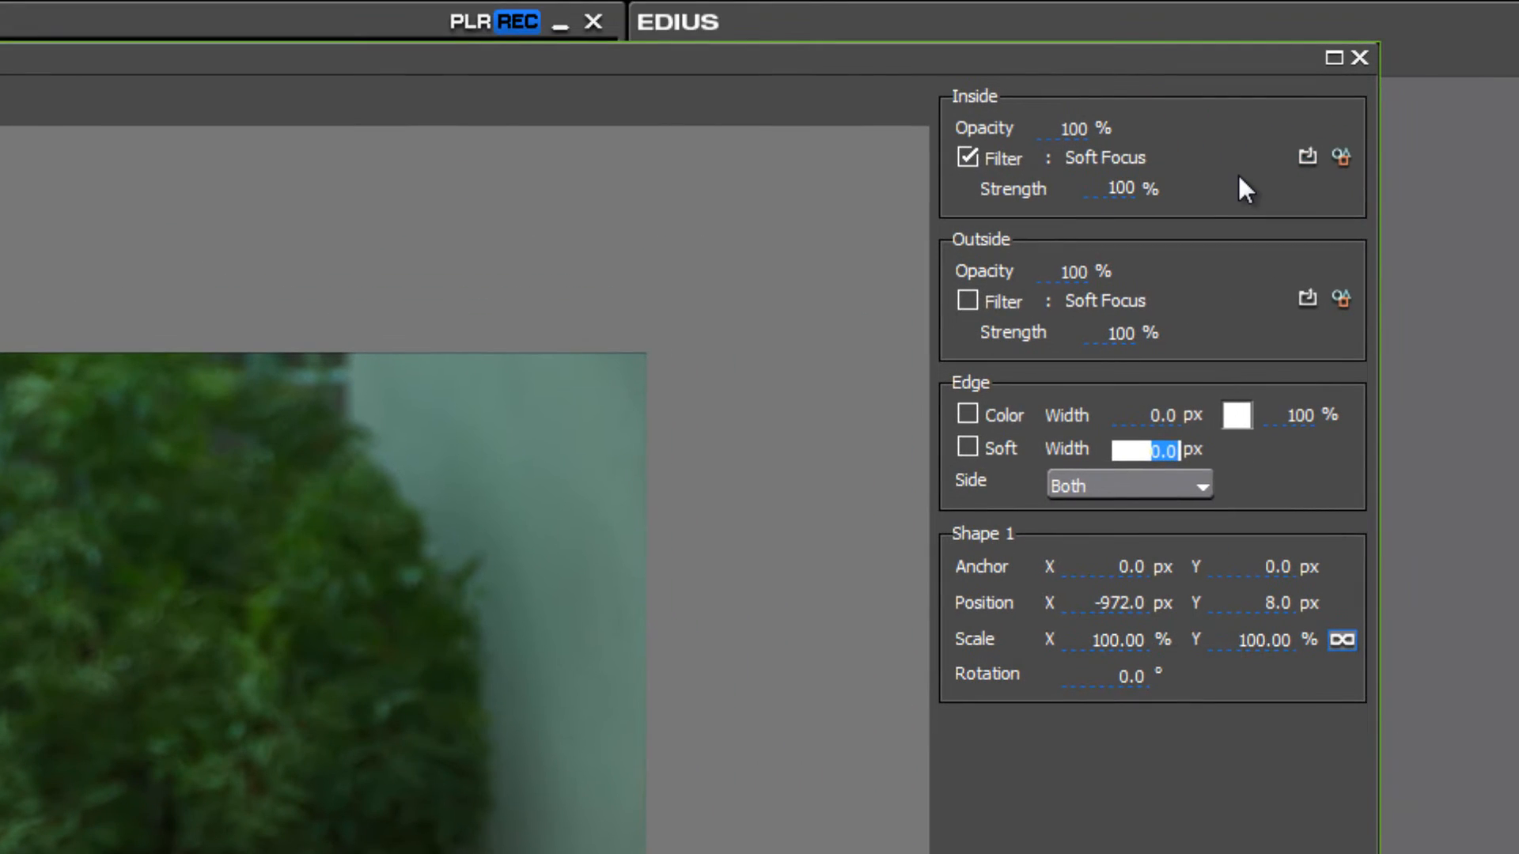
left_click(966, 158)
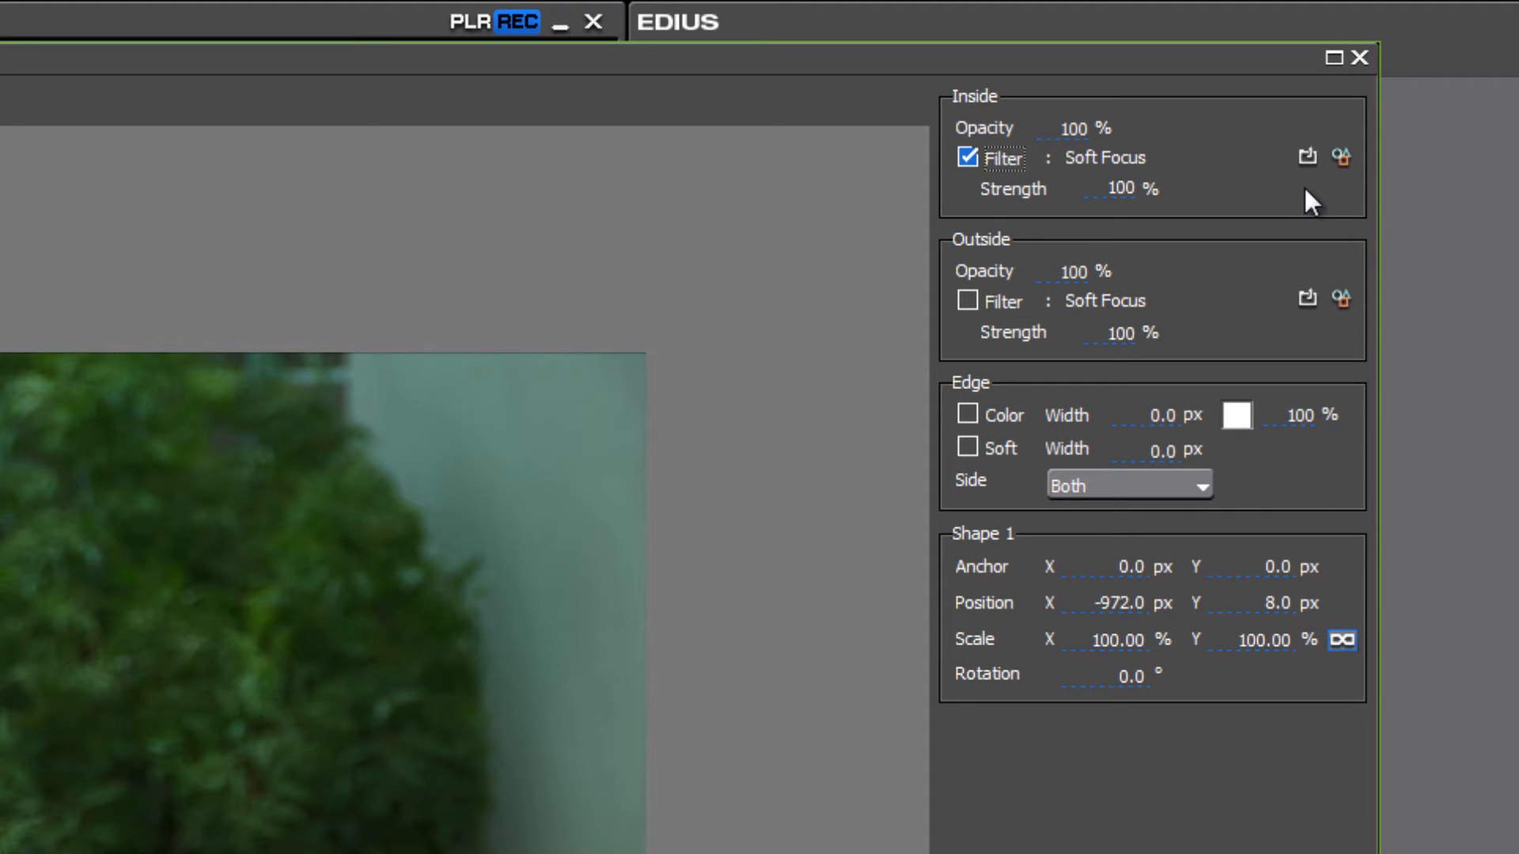
left_click(1341, 156)
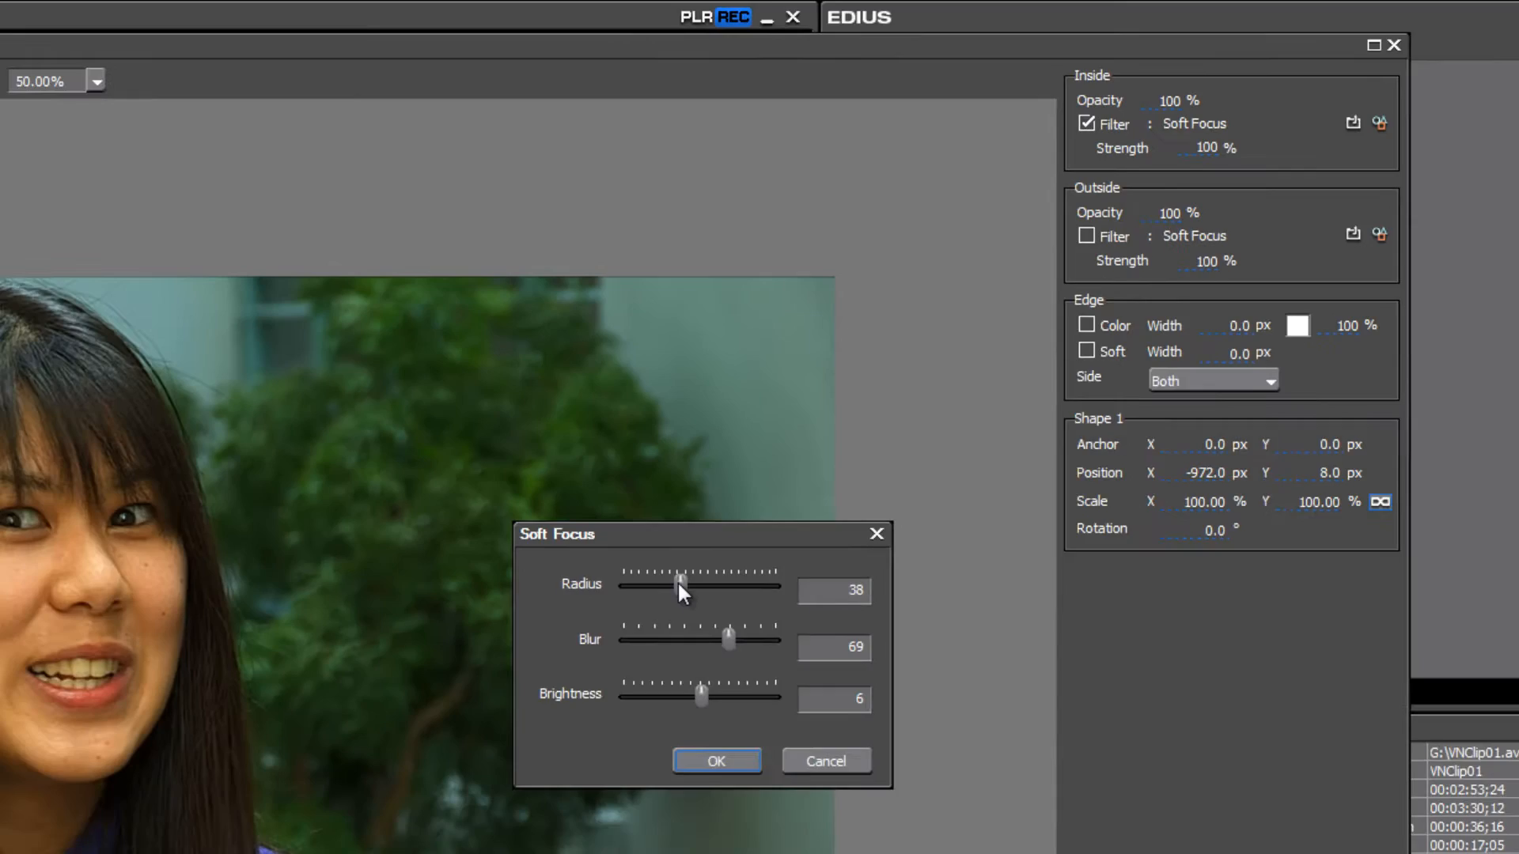
left_click_drag(449, 746, 471, 742)
left_click_drag(954, 406, 970, 409)
left_click(977, 438)
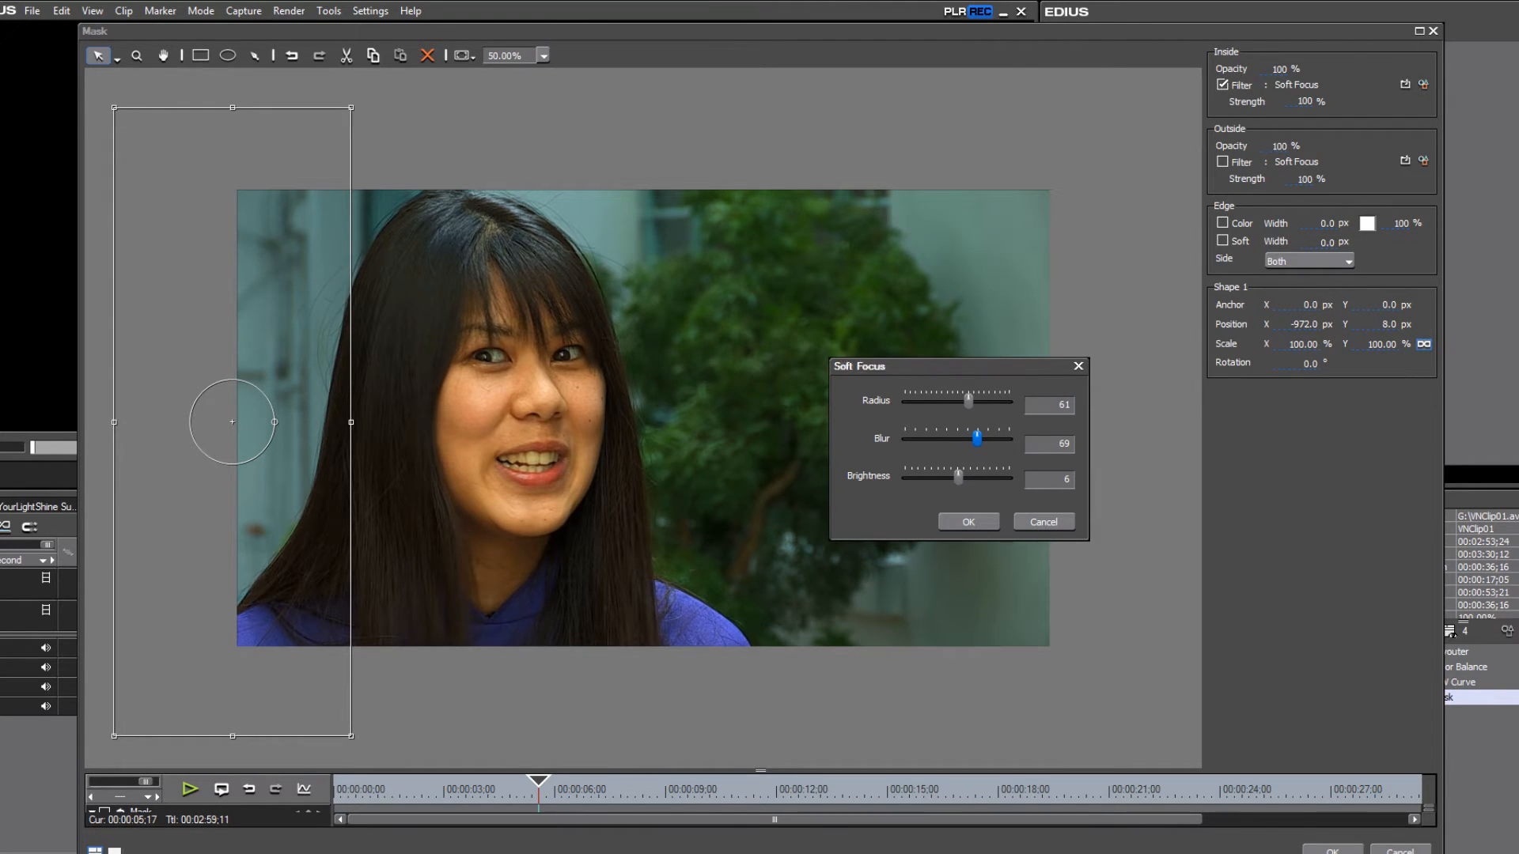
left_click(1043, 521)
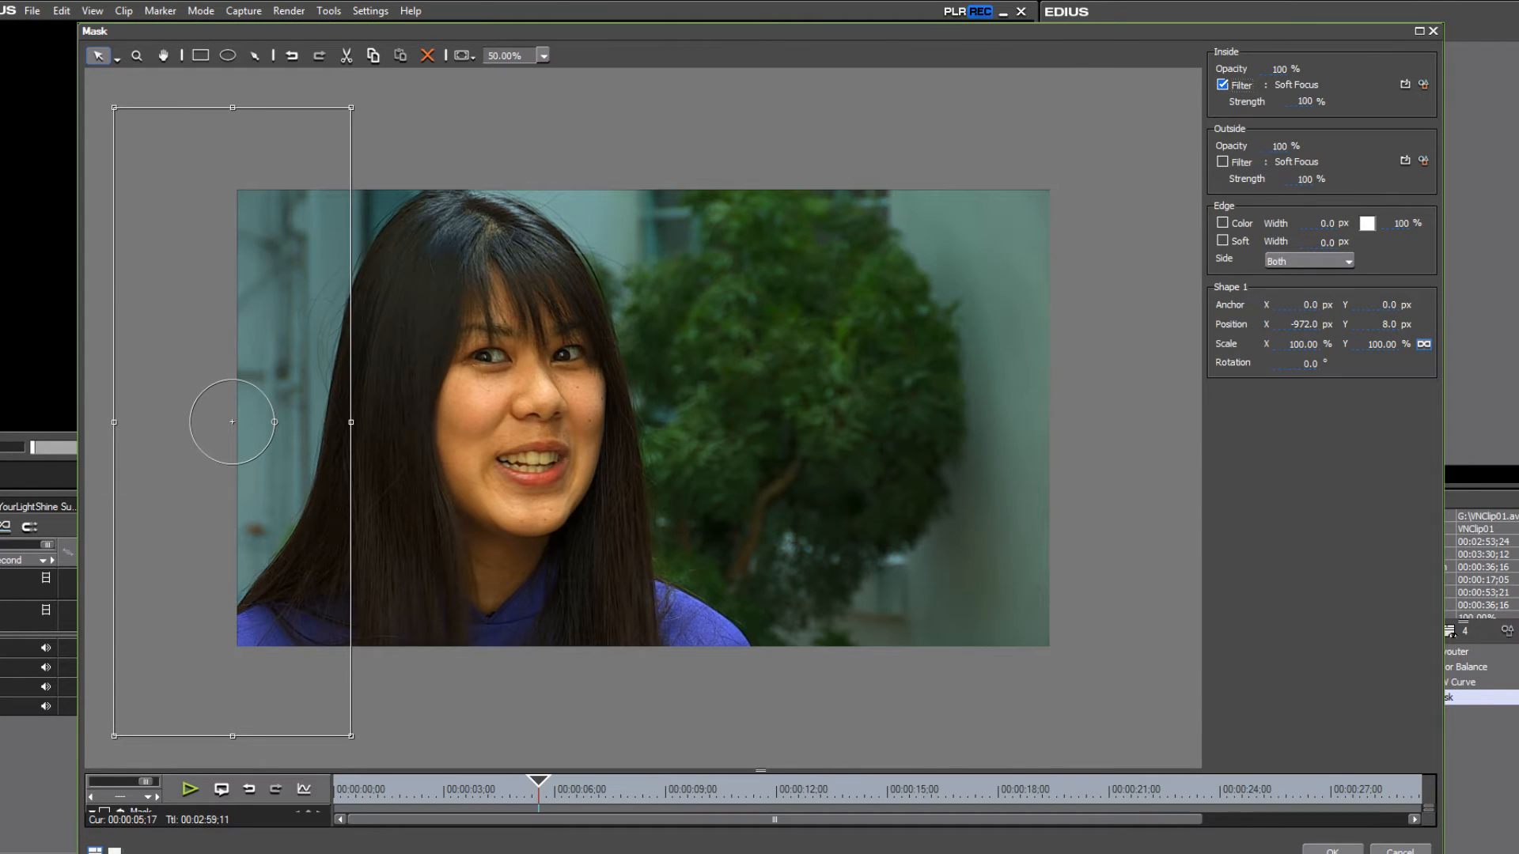
- Shrink and reposition the Mask window, and set the inside Soft Focus to Radius 73, Blur 76 and Brightness 2
left_click_drag(1442, 853, 1201, 558)
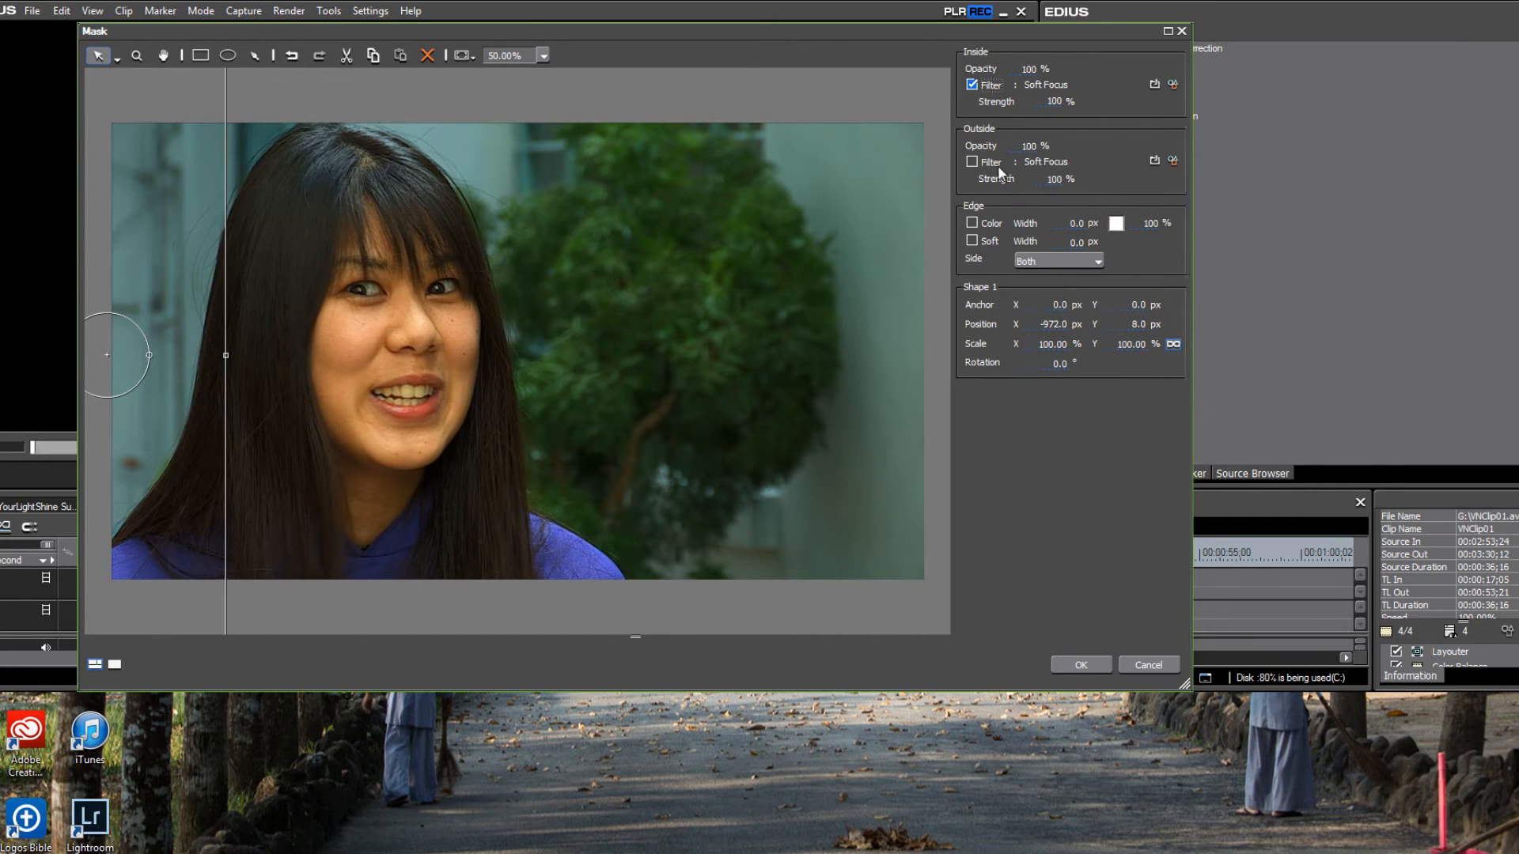
left_click_drag(886, 35, 1164, 202)
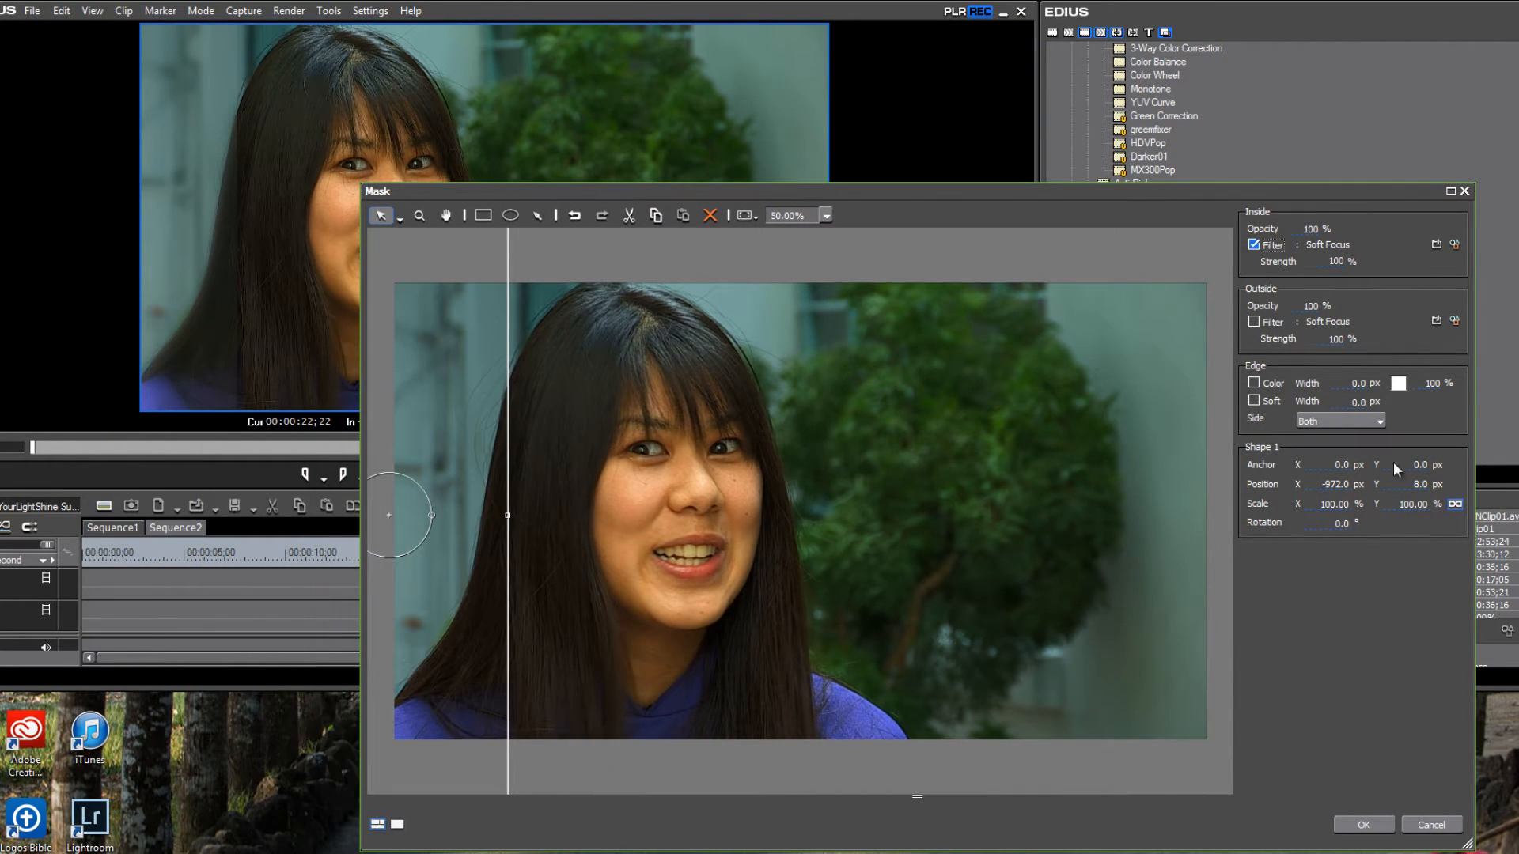
left_click(1455, 245)
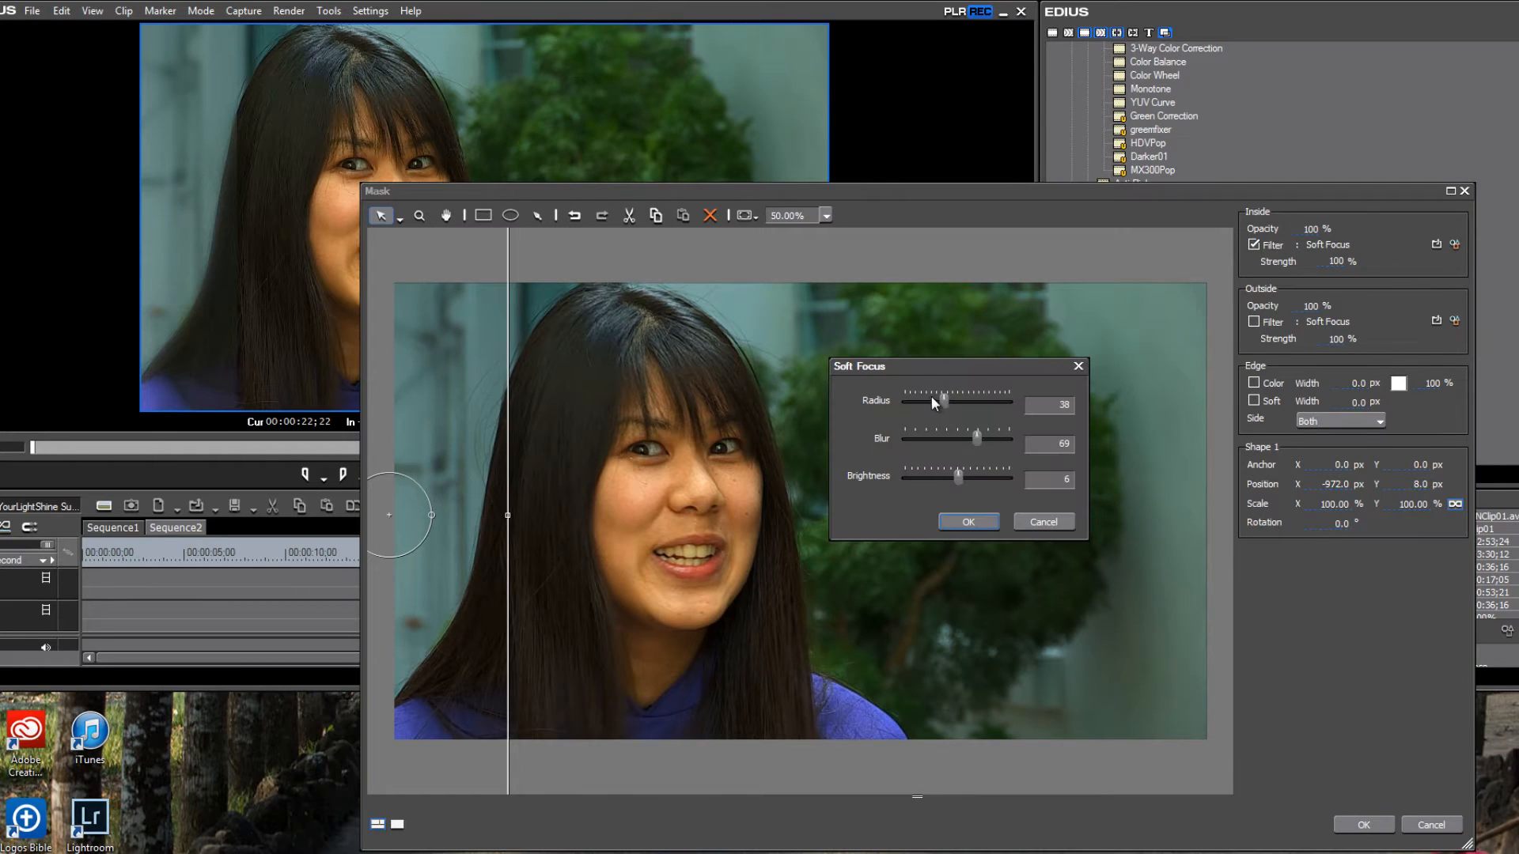
left_click_drag(945, 398, 961, 485)
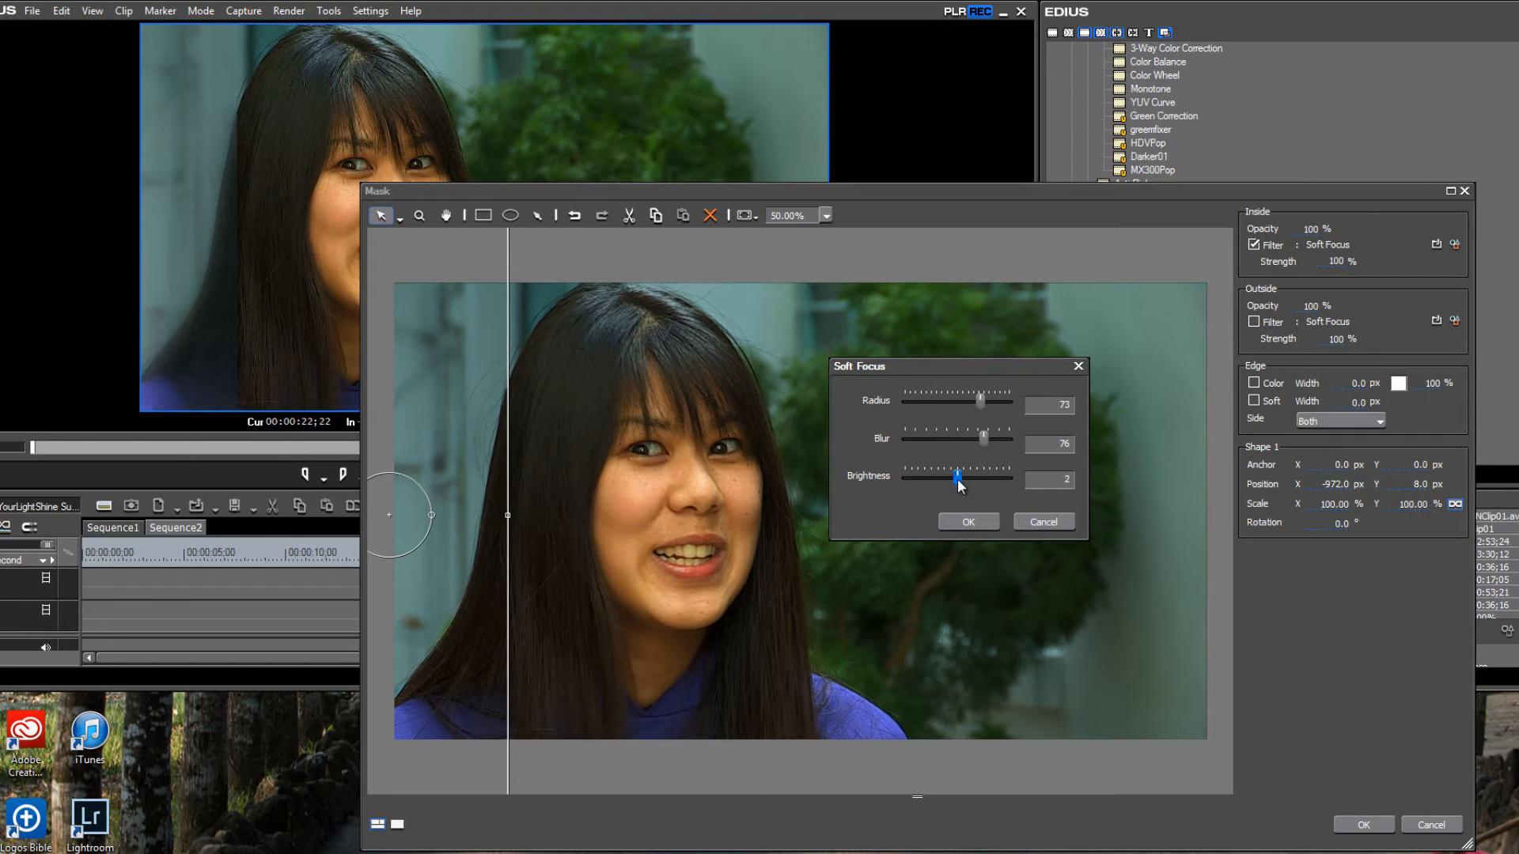
left_click(968, 522)
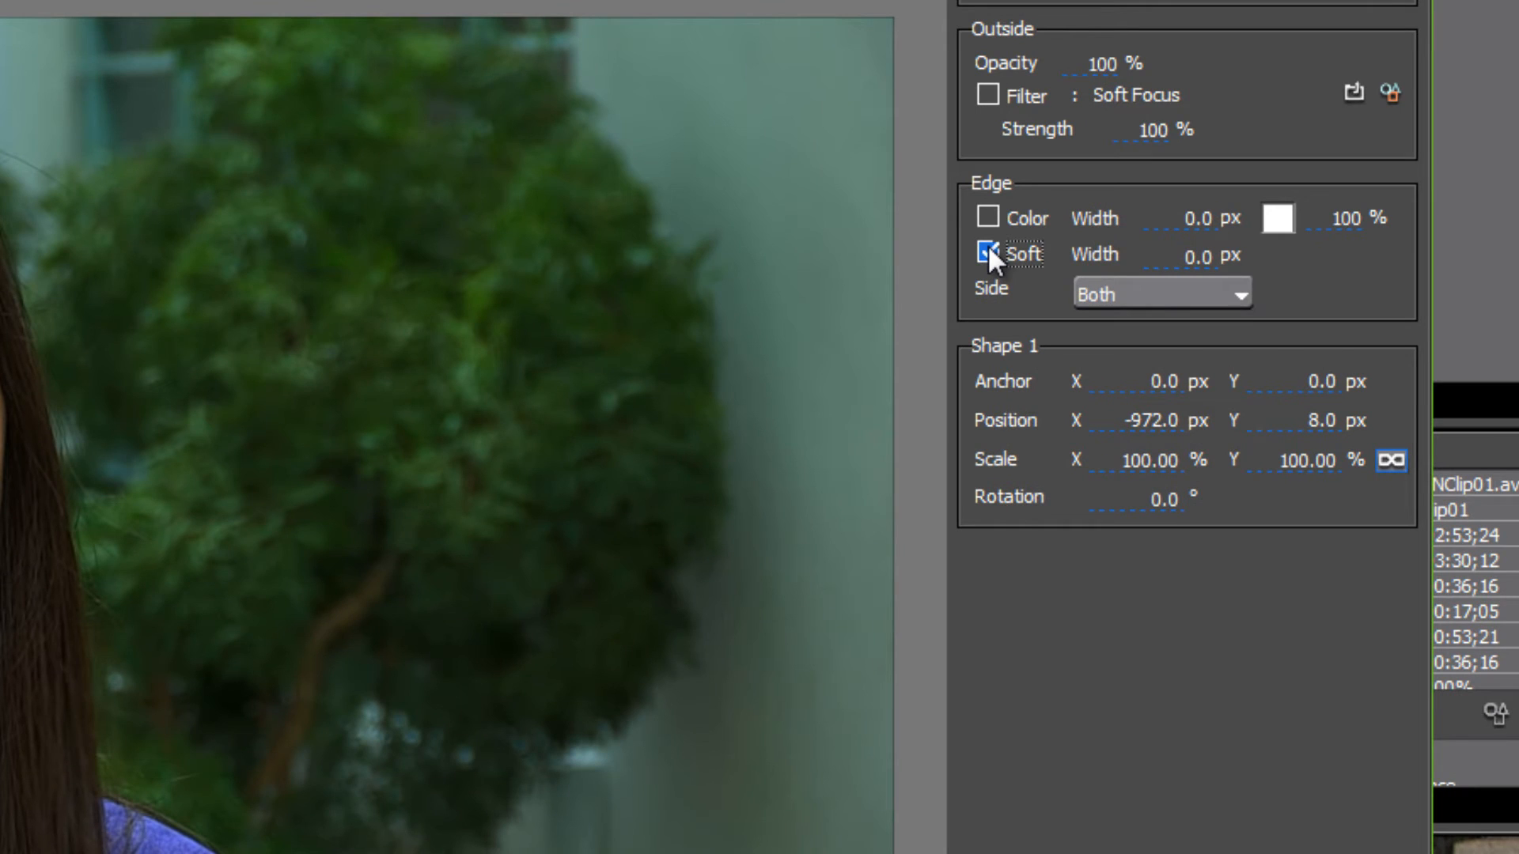
- Enable the mask's soft edge with a width of 250 px, and move the Mask window clear of the preview
left_click(1185, 256)
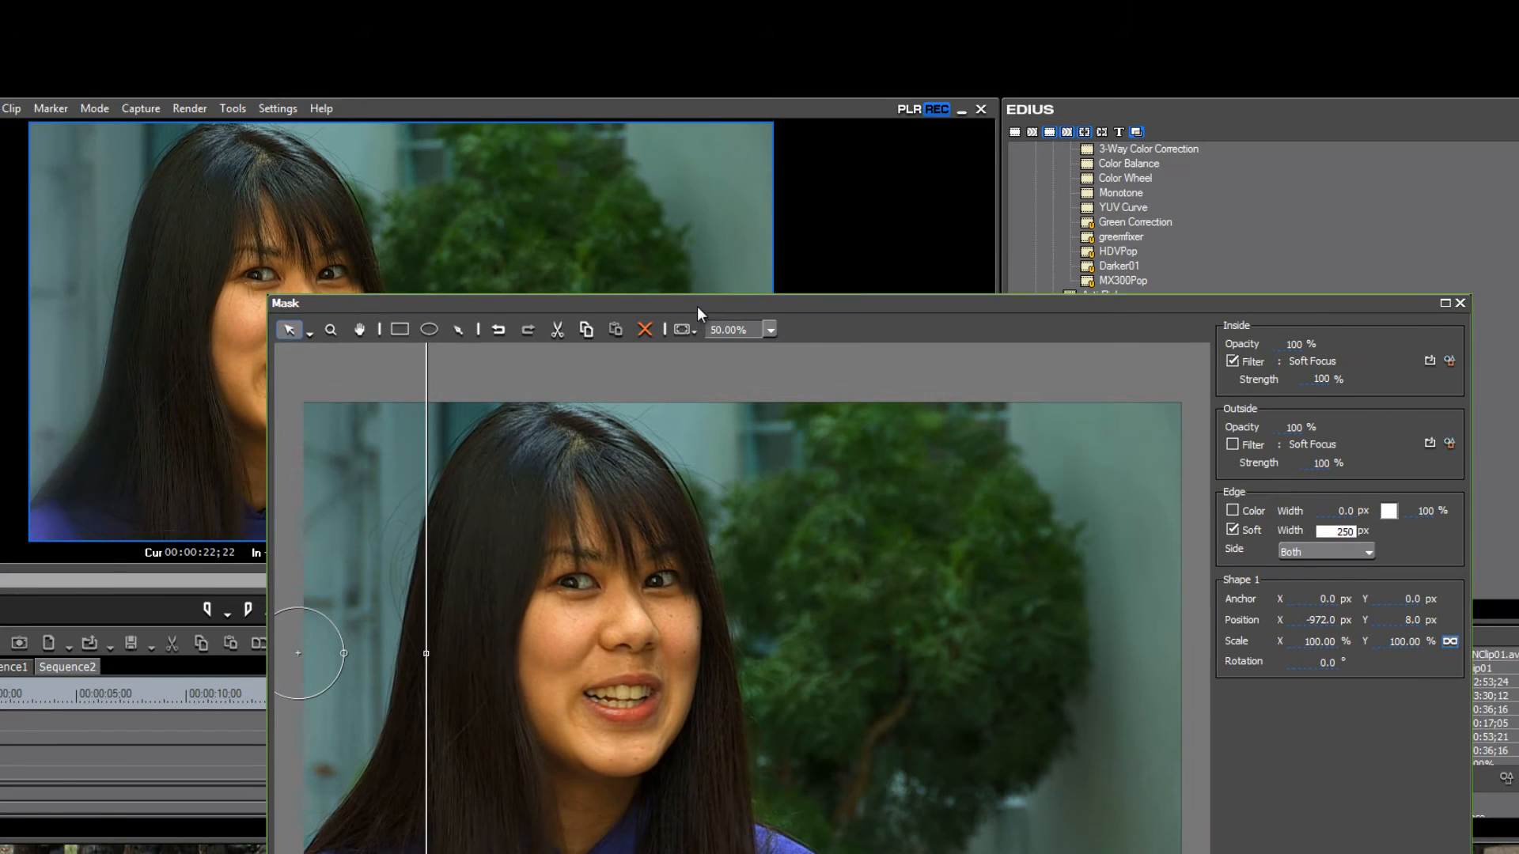
left_click_drag(696, 307, 835, 346)
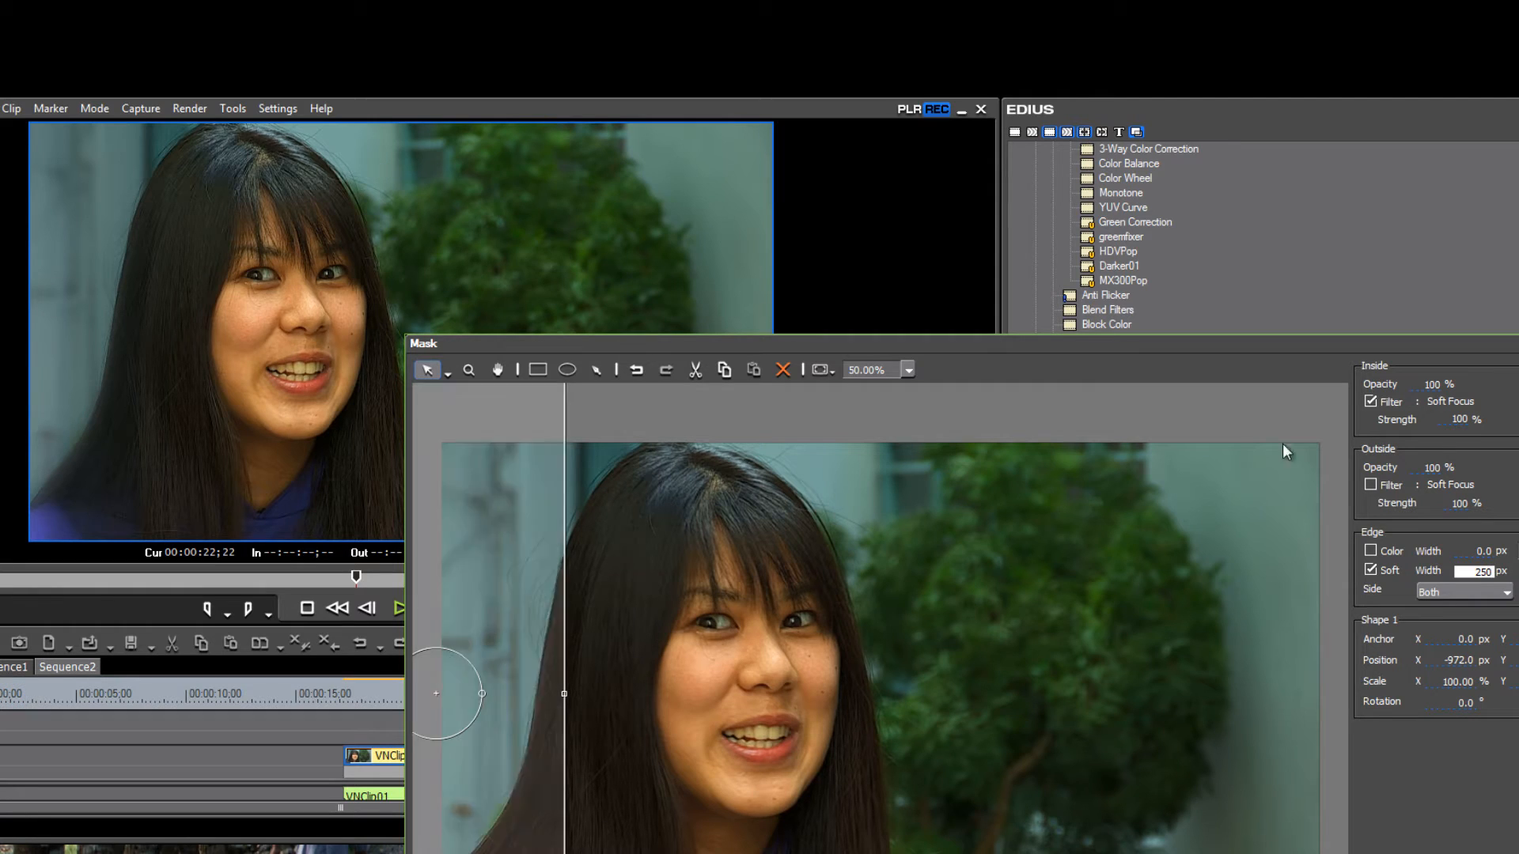
left_click_drag(1312, 345, 1046, 464)
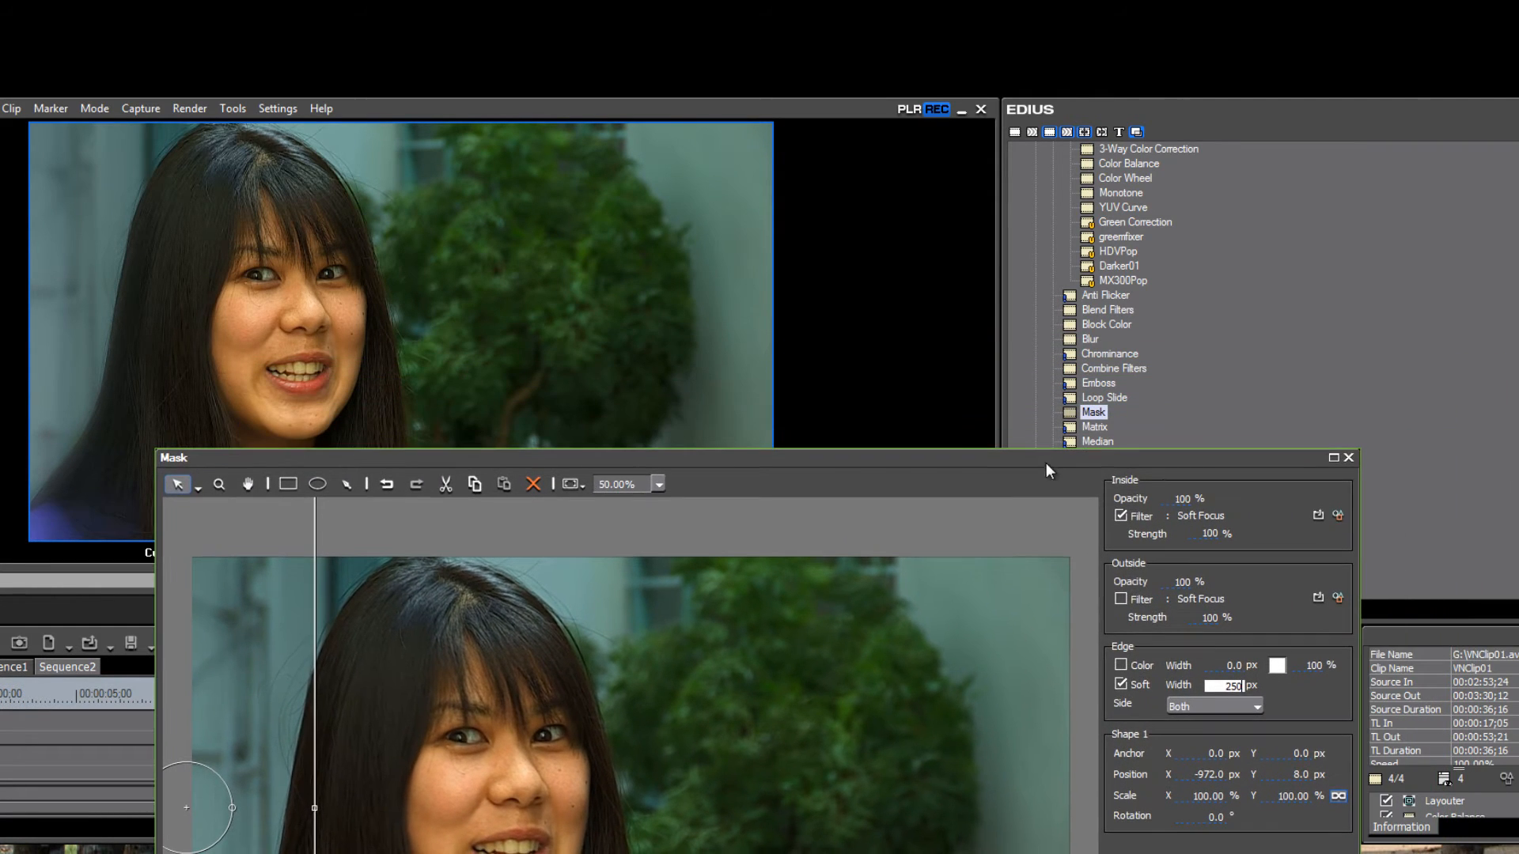
- Raise the inside Soft Focus Radius to about 78, fine-tune its Blur and Brightness, and accept the settings
left_click(1337, 516)
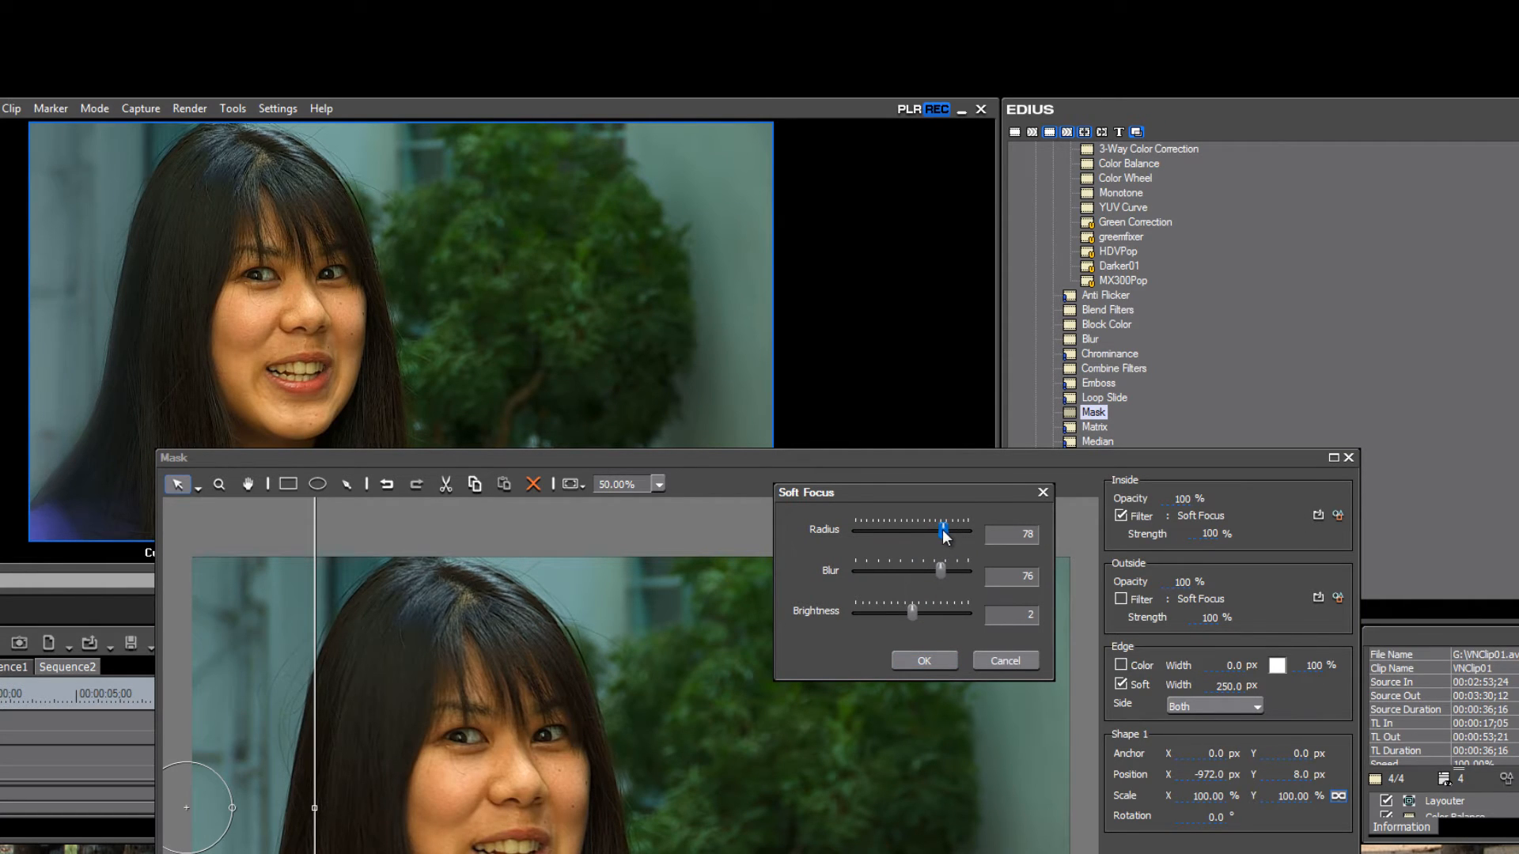
left_click_drag(938, 532, 939, 579)
left_click(913, 615)
left_click_drag(914, 614, 916, 615)
left_click(930, 658)
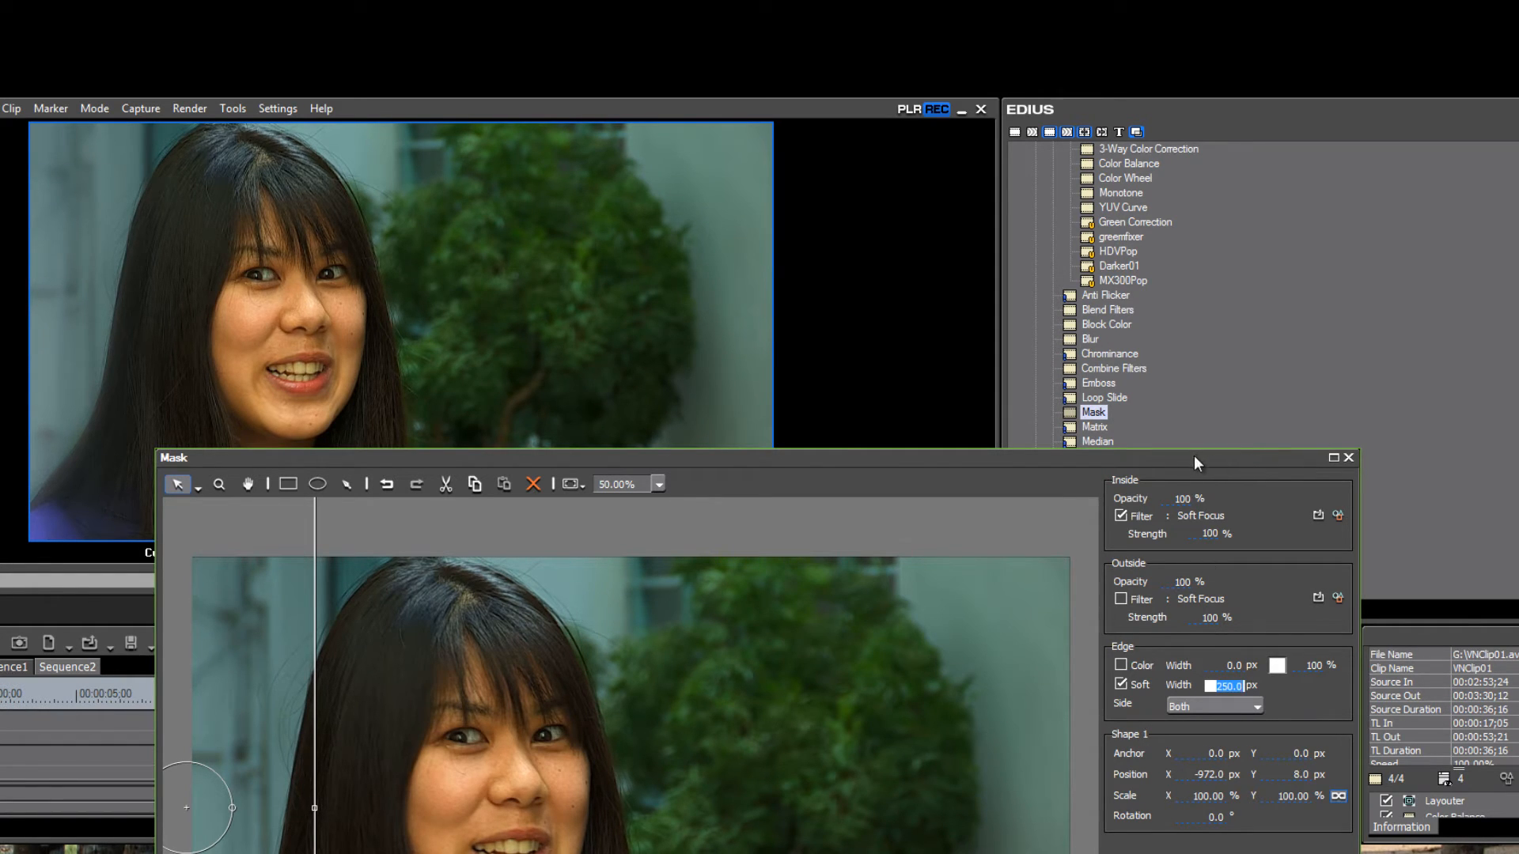
- Duplicate the left-edge rectangle over the frame's right side, scale the copy to about 172%, and centre it about X 560, Y 20 px
left_click_drag(1194, 457, 1194, 215)
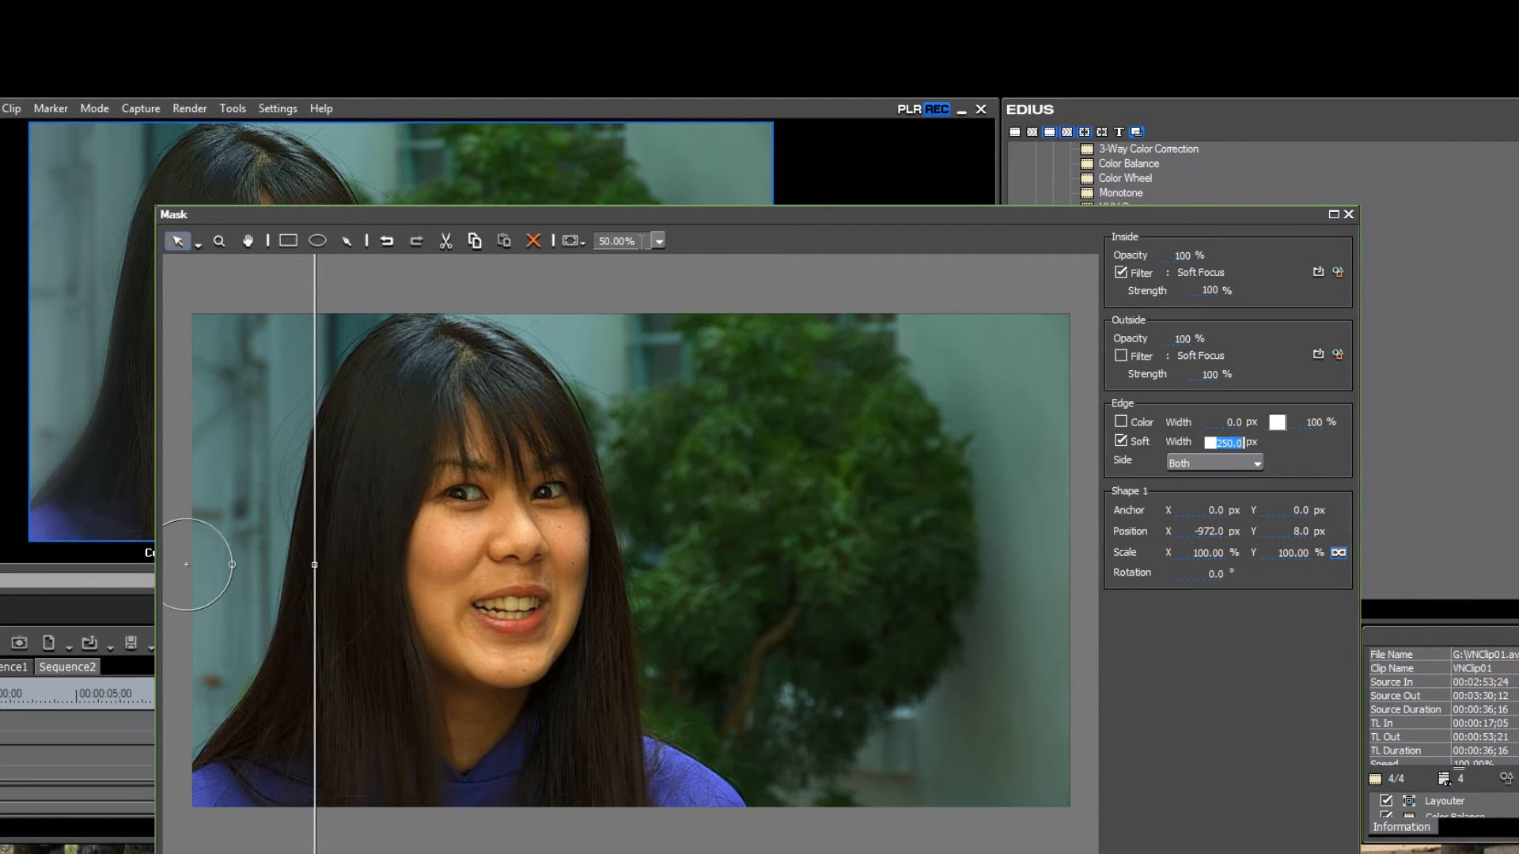
left_click(639, 240)
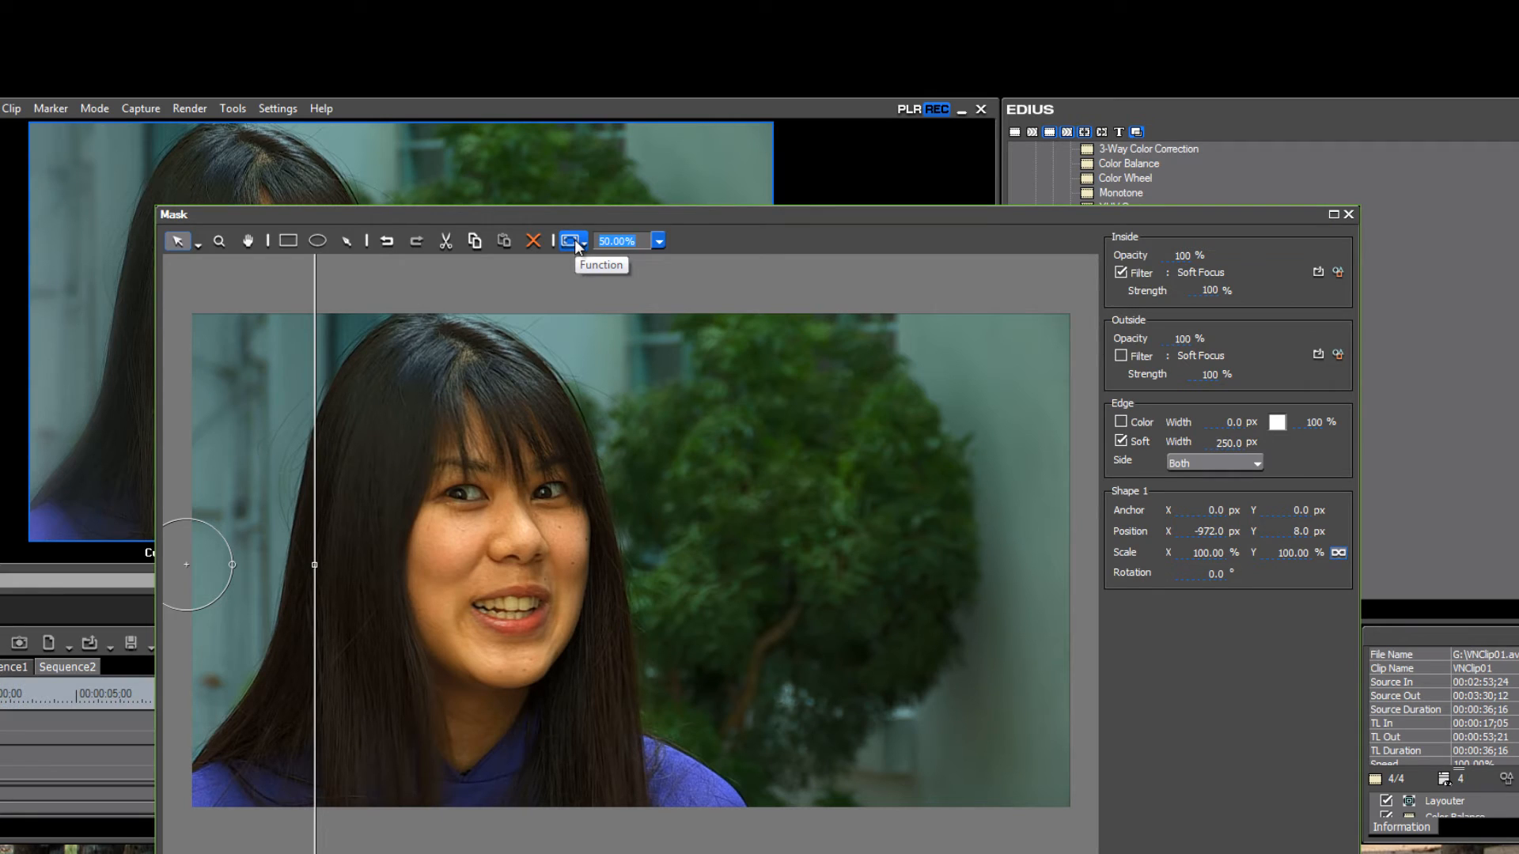
type("25")
key("Tab")
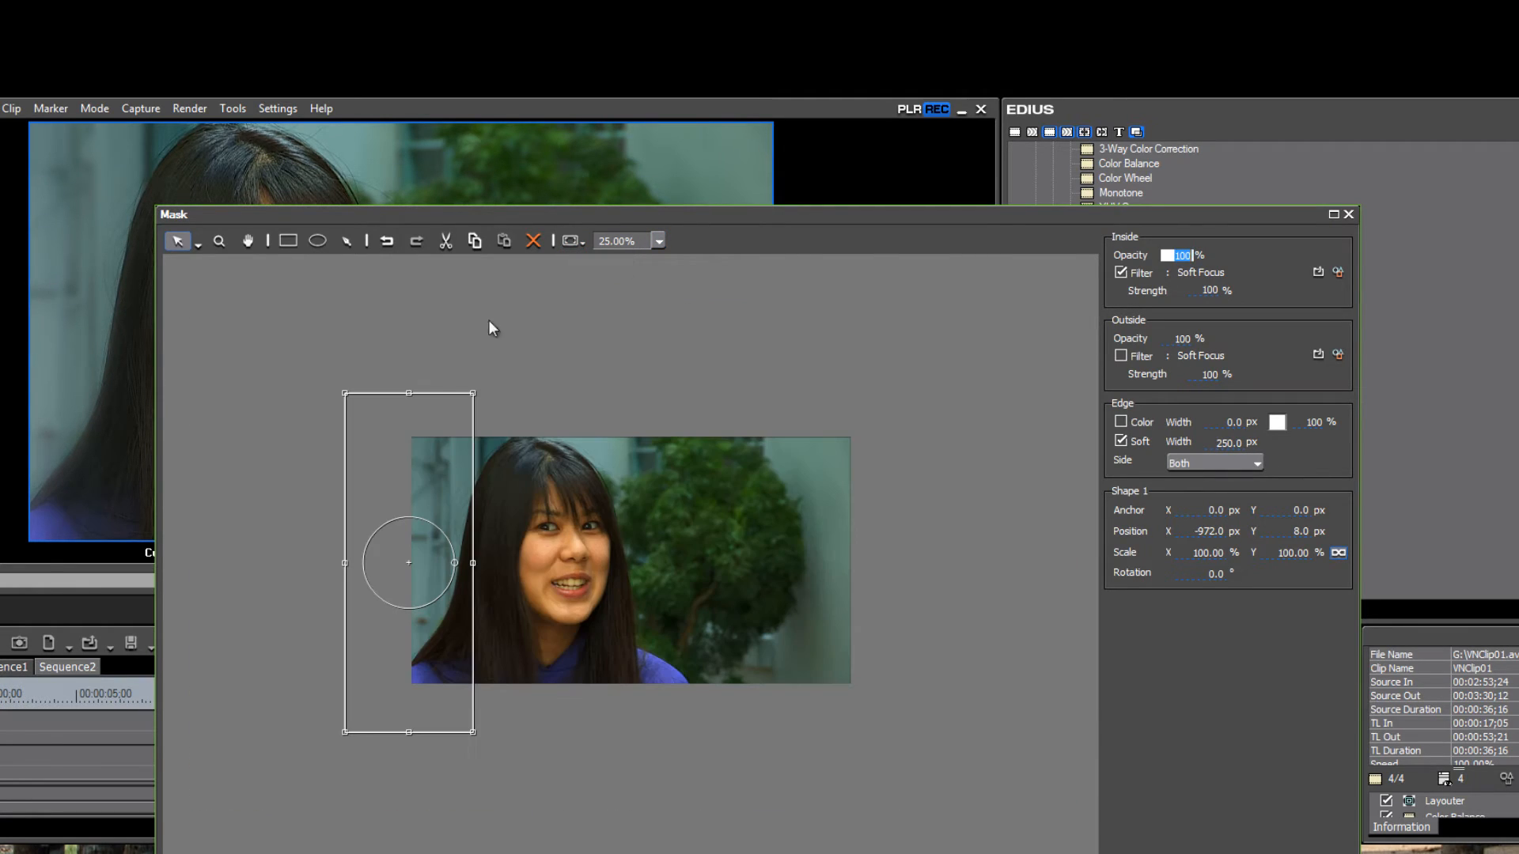
left_click(381, 426)
key("ctrl+c")
key("ctrl+v")
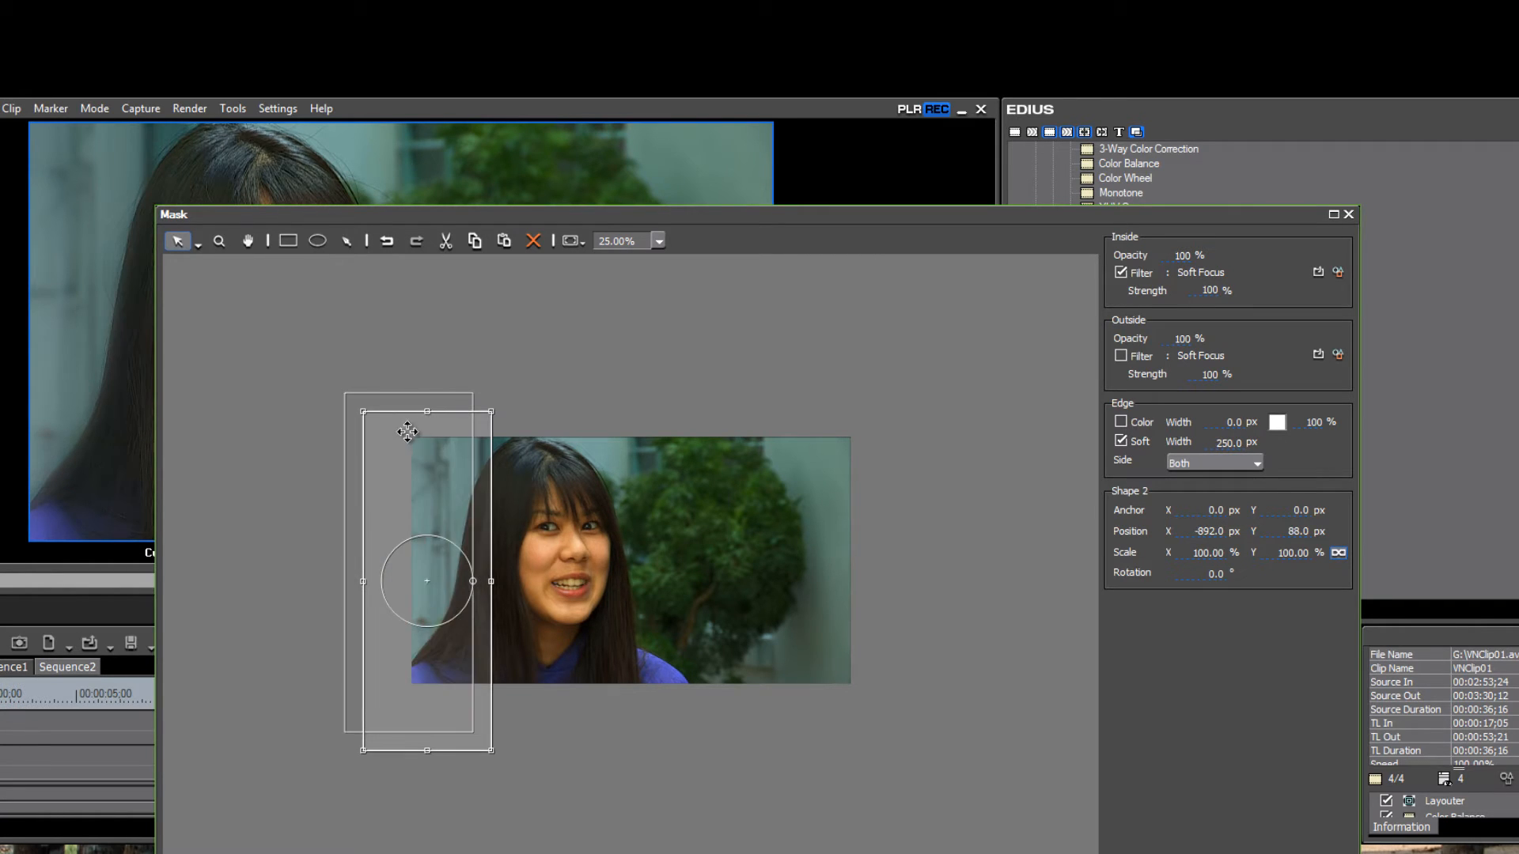
left_click_drag(404, 424, 776, 424)
left_click_drag(826, 420, 825, 414)
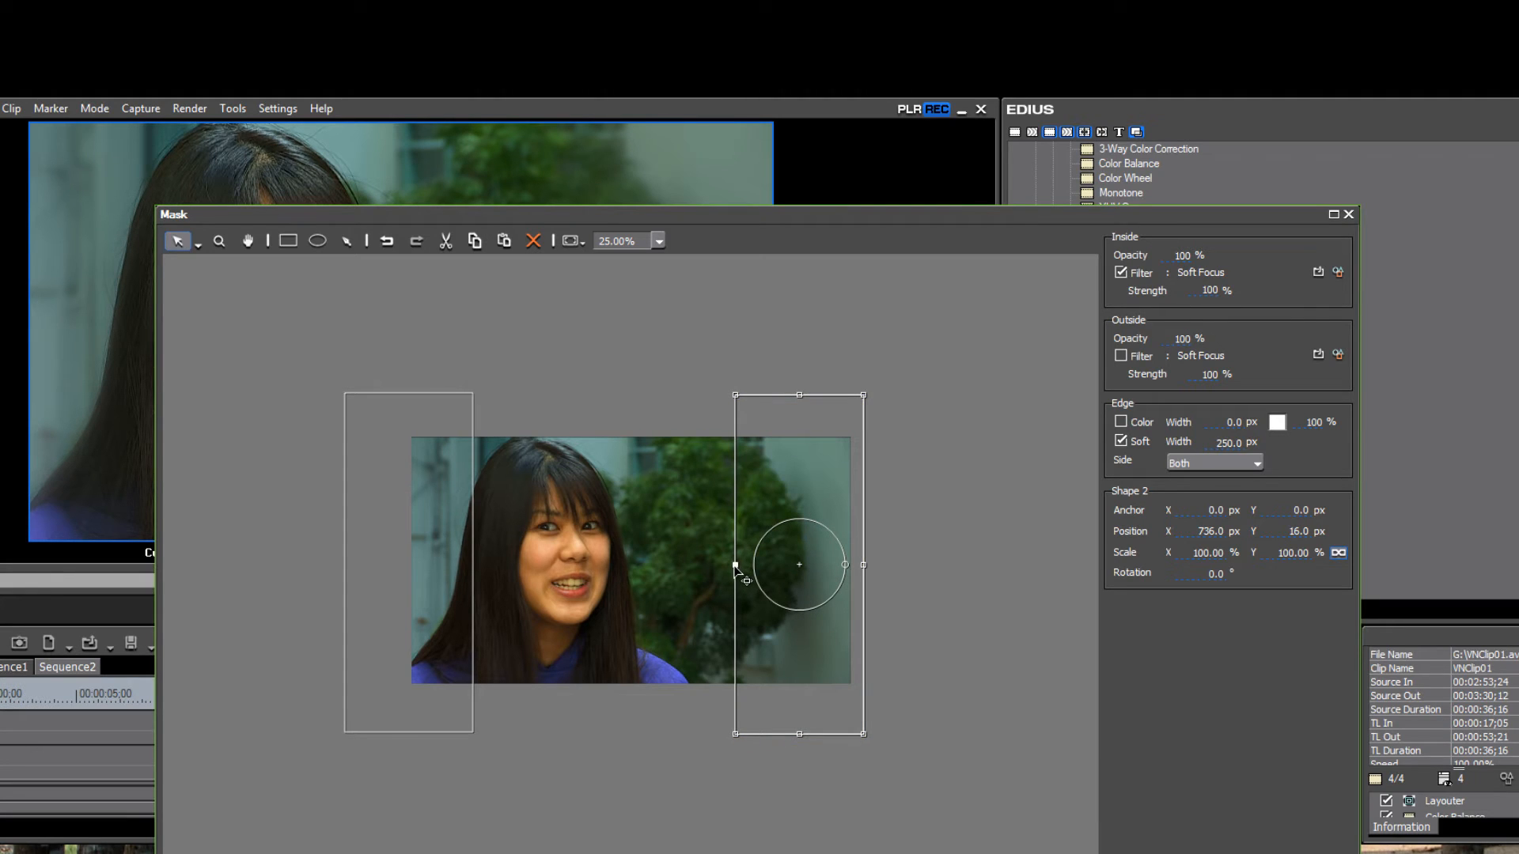
left_click_drag(734, 566, 690, 566)
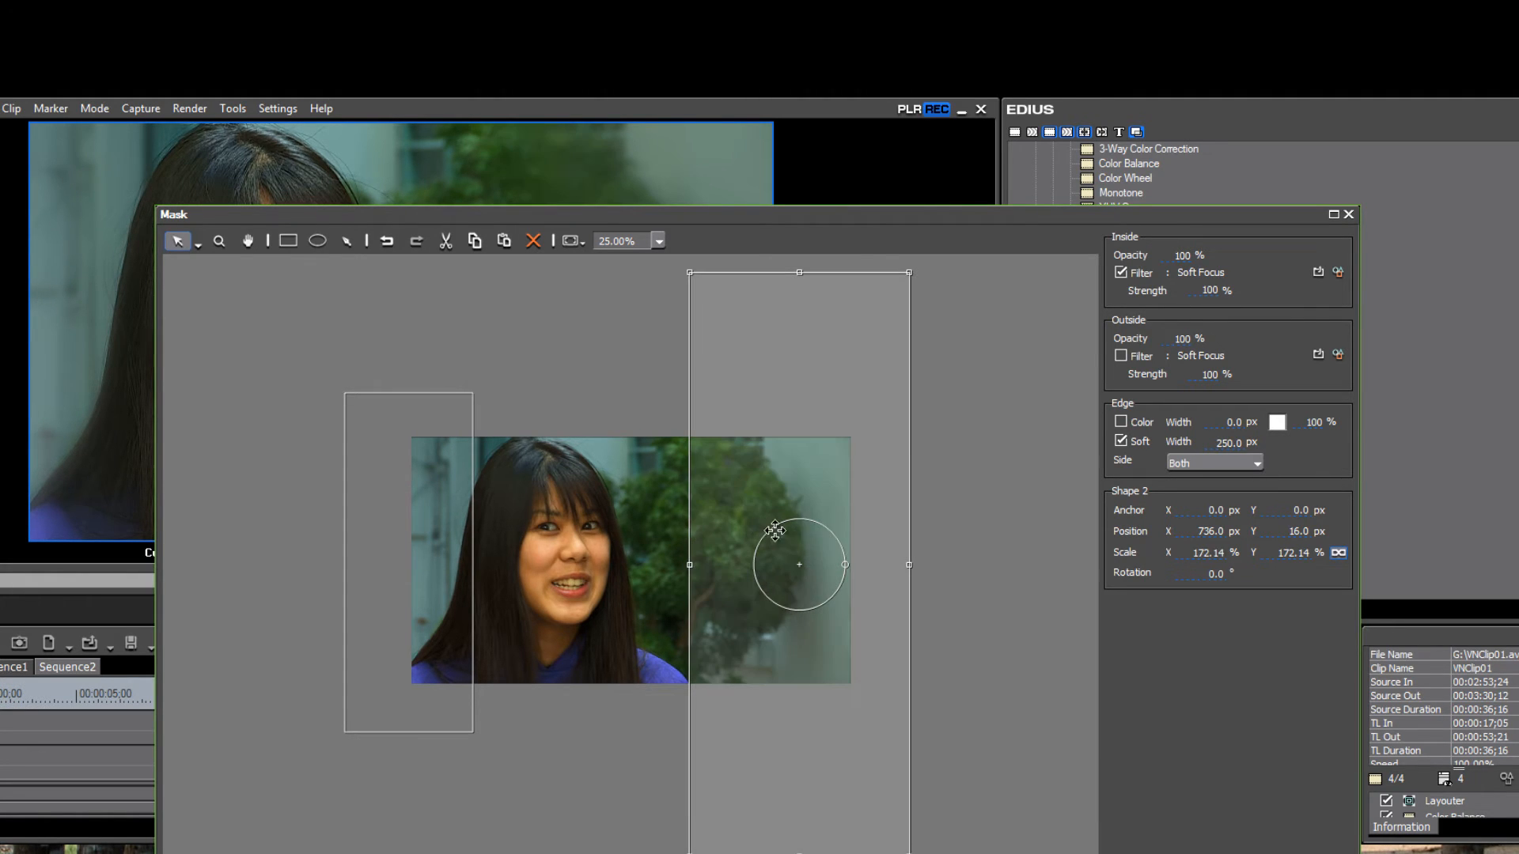
left_click_drag(796, 530, 757, 531)
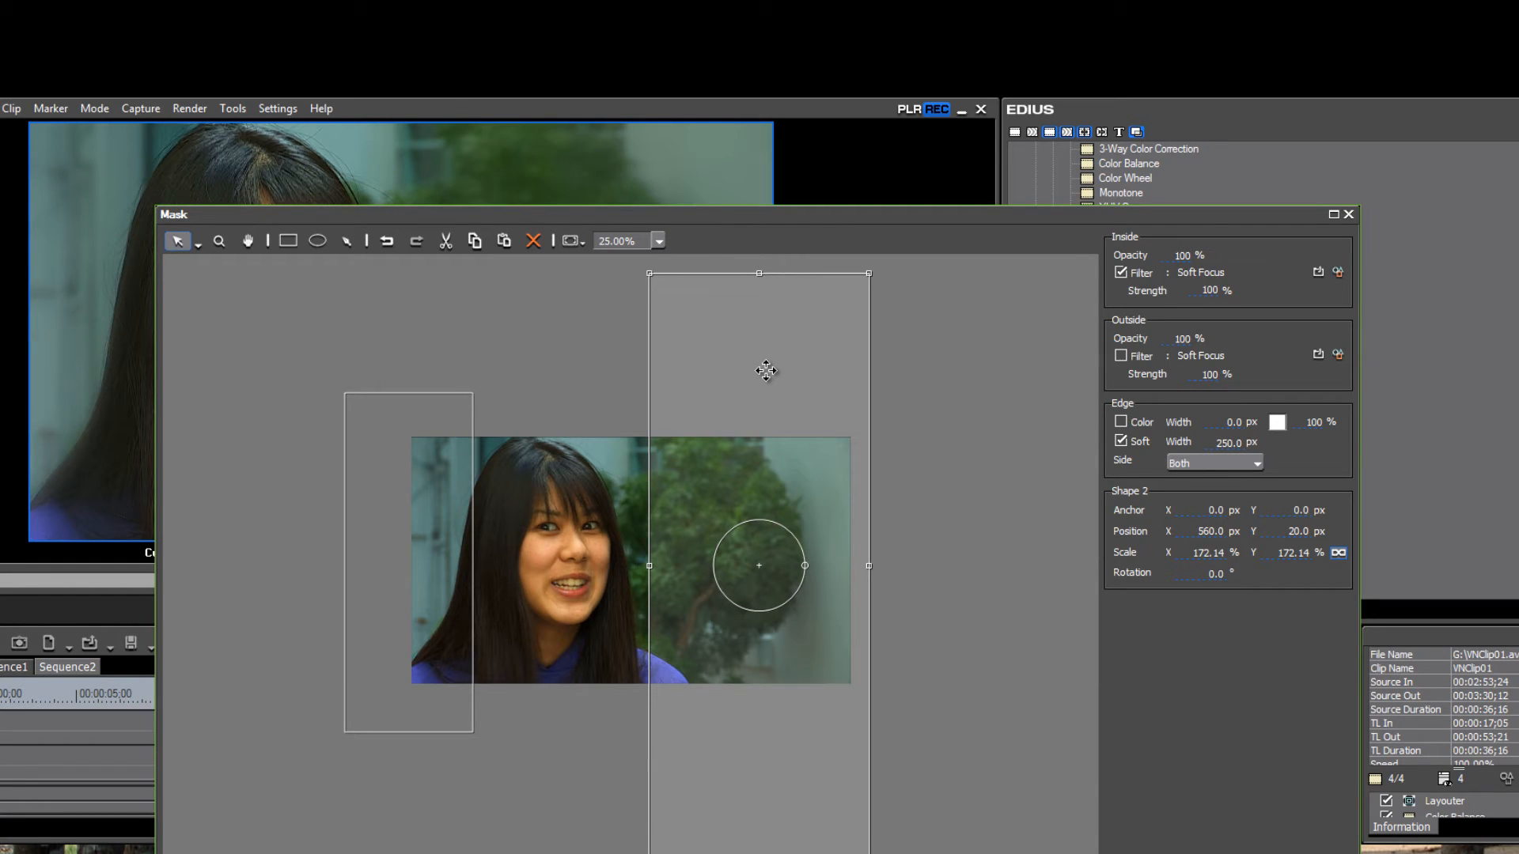
key("ctrl+c")
key("ctrl+v")
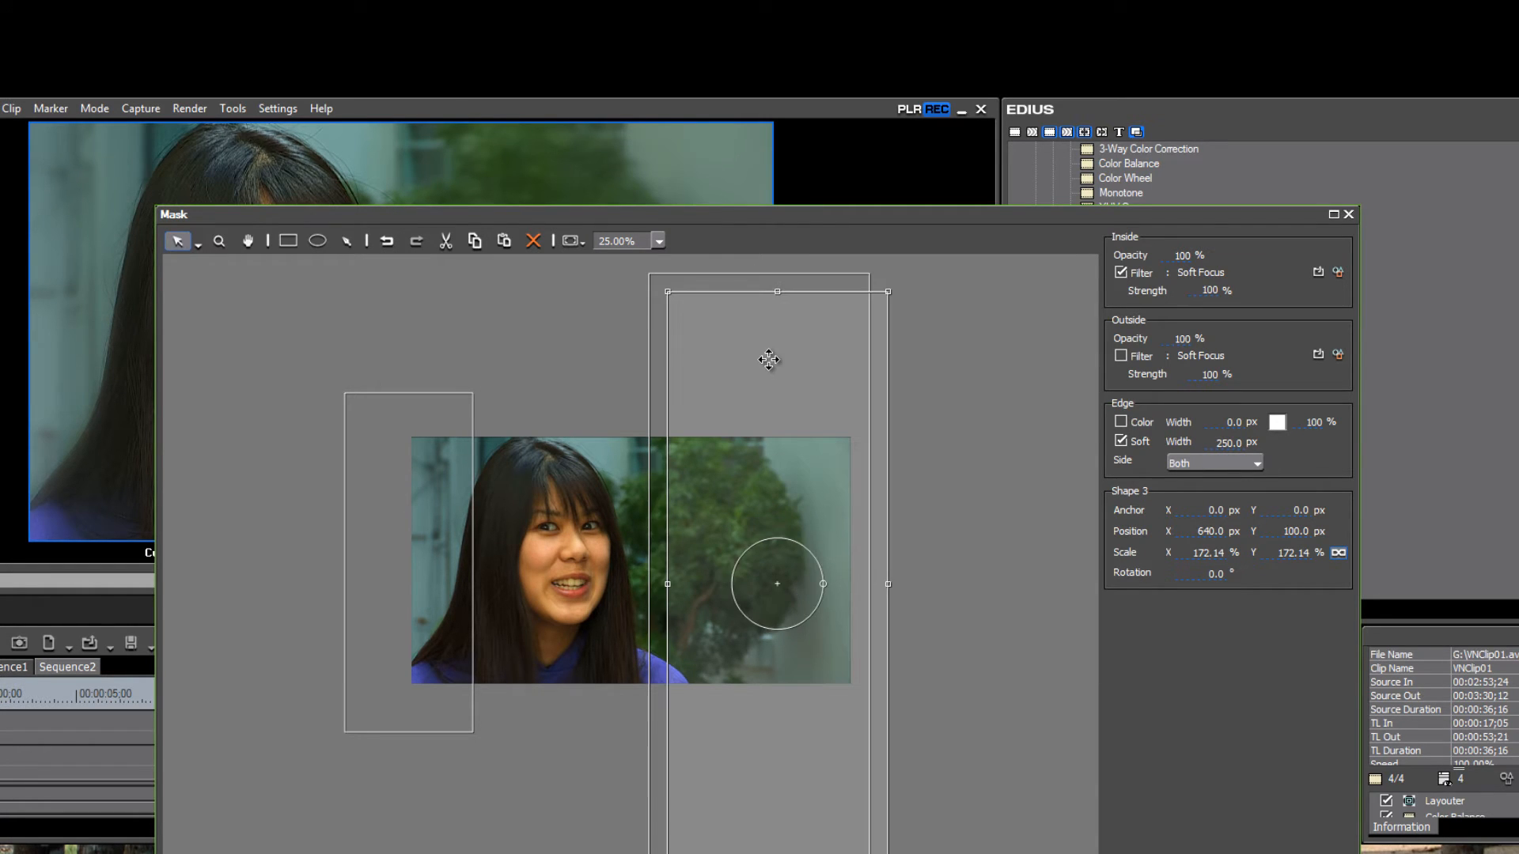
left_click_drag(769, 356, 543, 325)
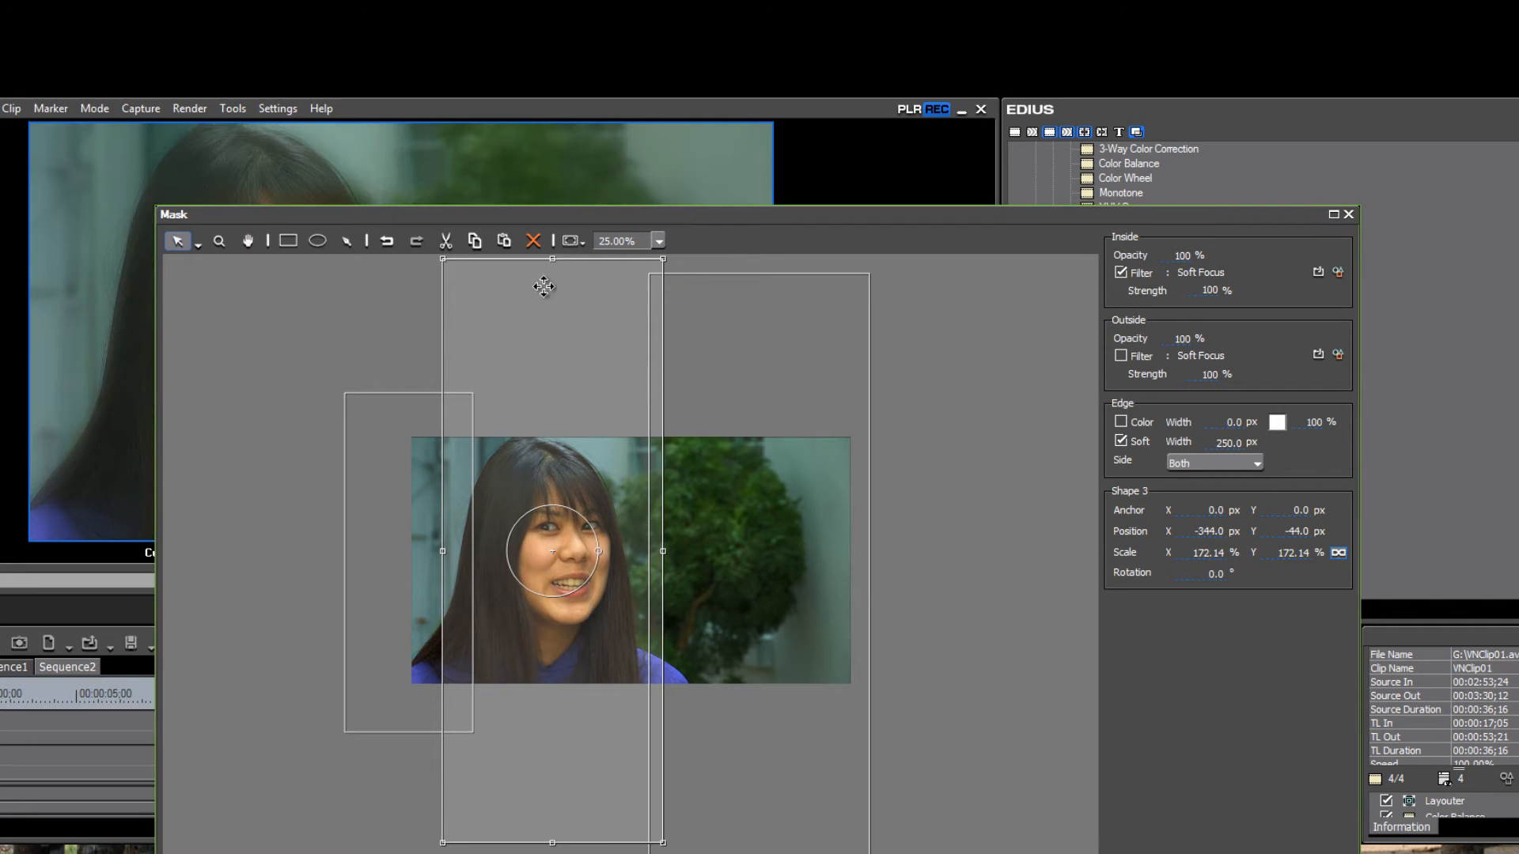
left_click_drag(552, 261, 563, 388)
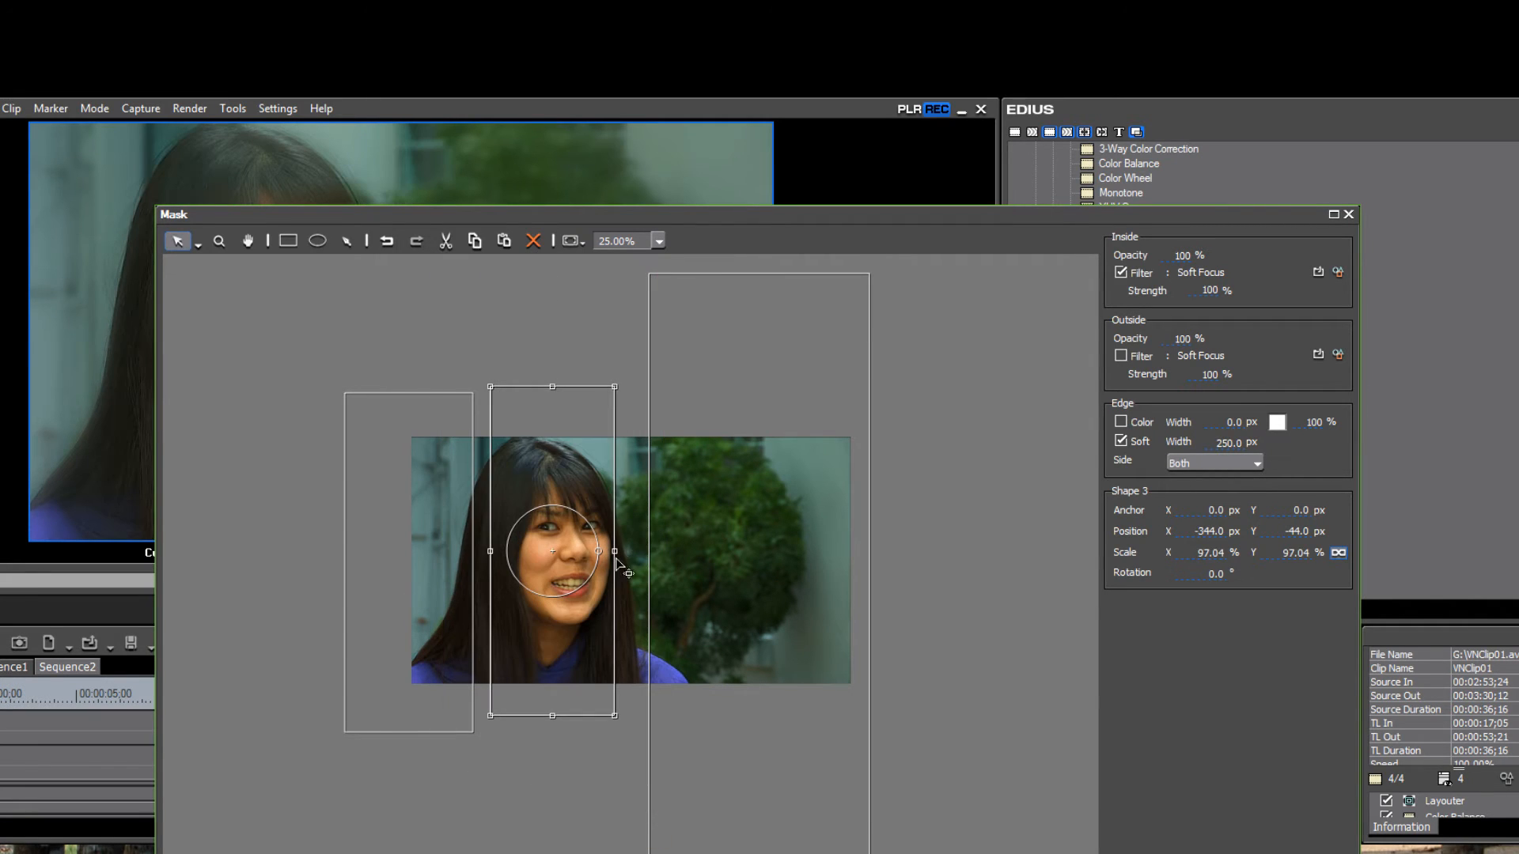
left_click_drag(616, 551, 642, 770)
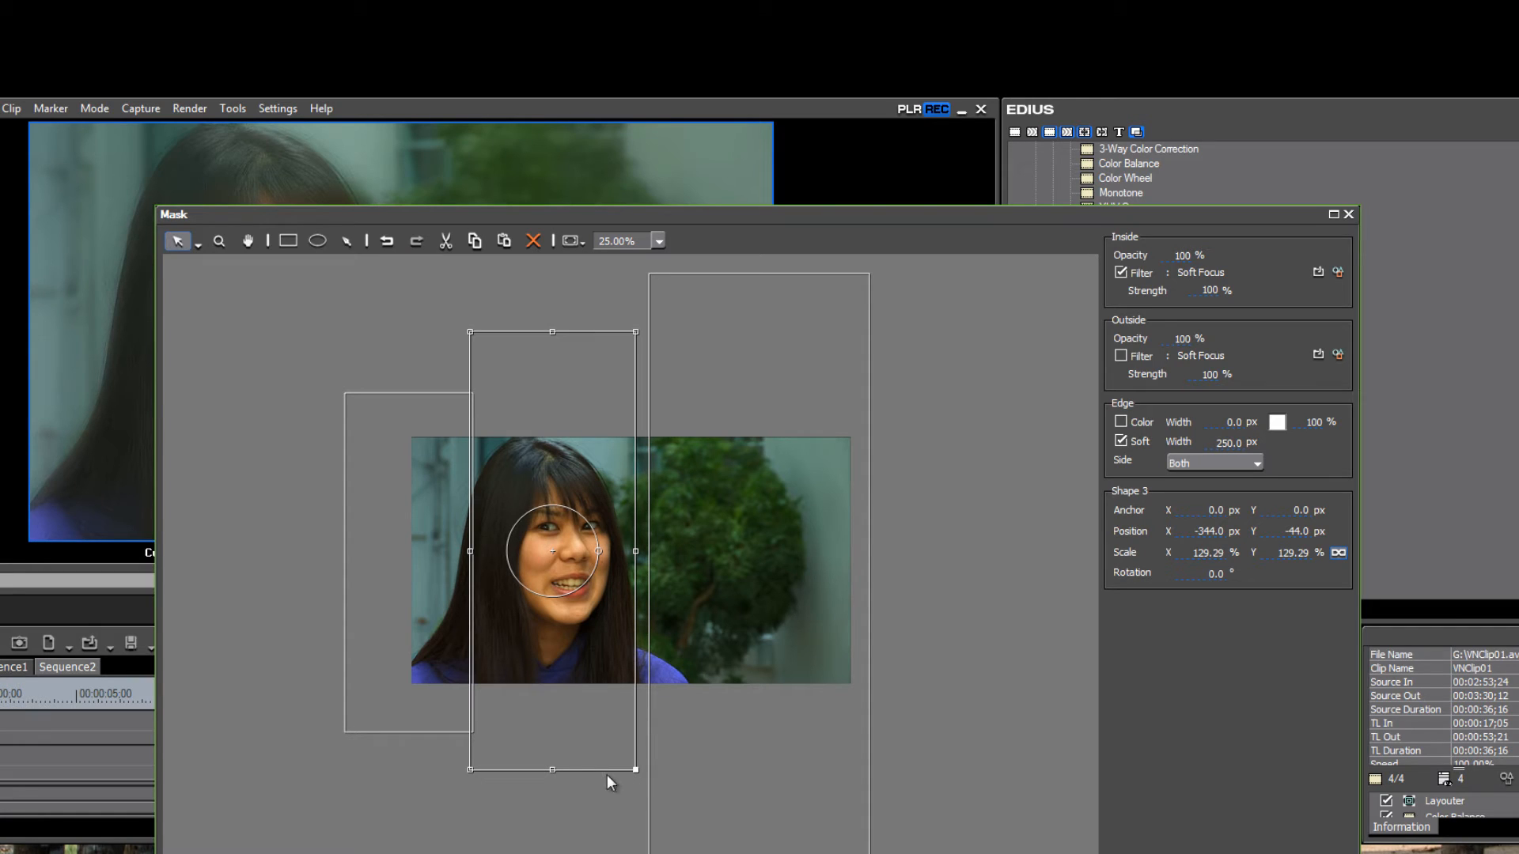
left_click_drag(469, 771, 484, 779)
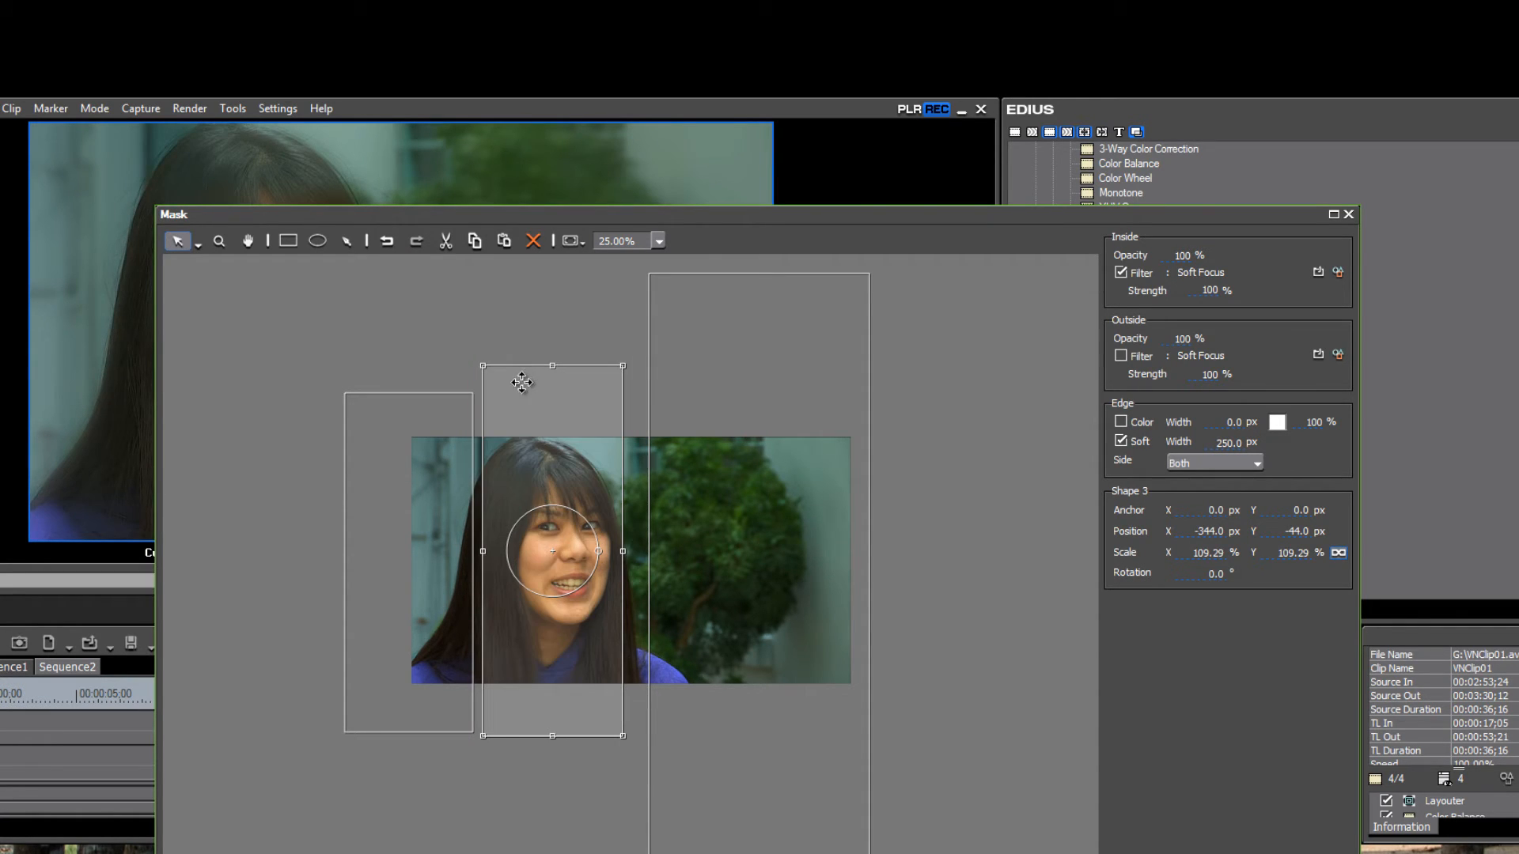
key("Delete")
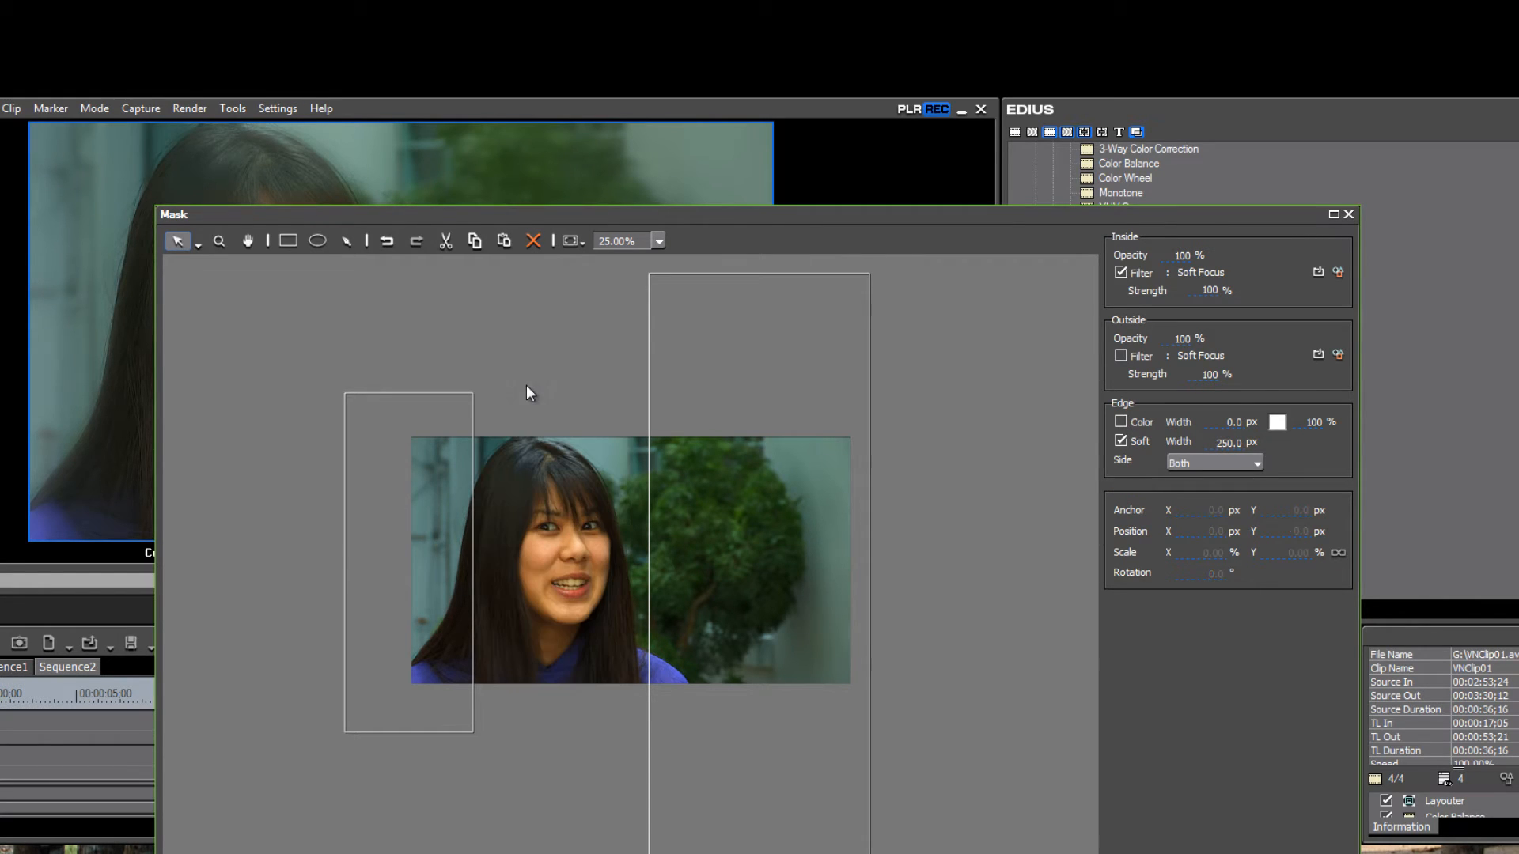
- Draw a wide rectangle mask across the frame's top edge, centred about X -90, Y -694 px, and uncover the preview
left_click(287, 242)
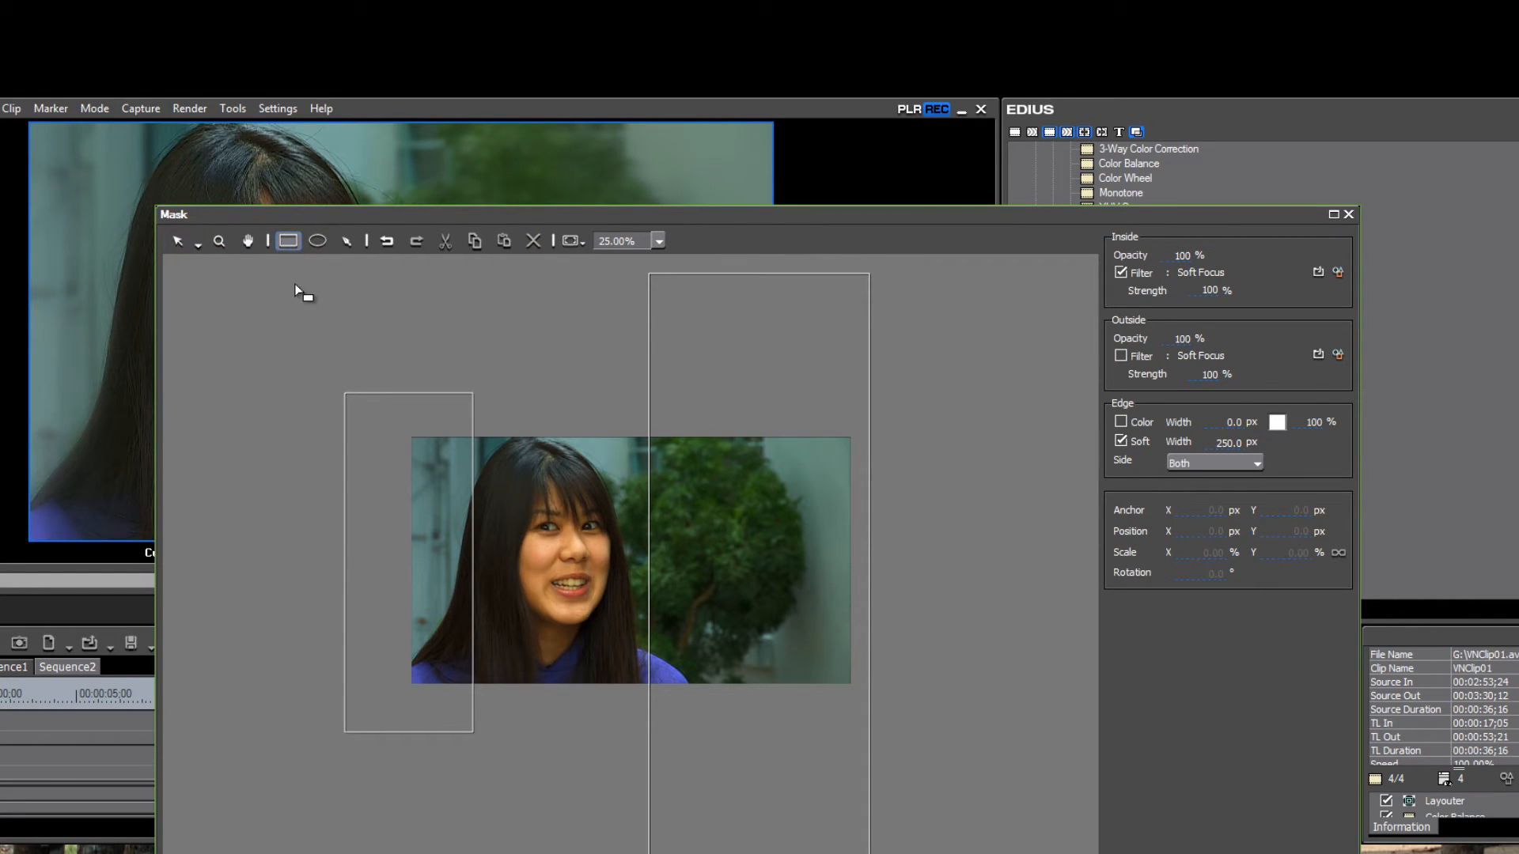
left_click_drag(343, 376, 937, 483)
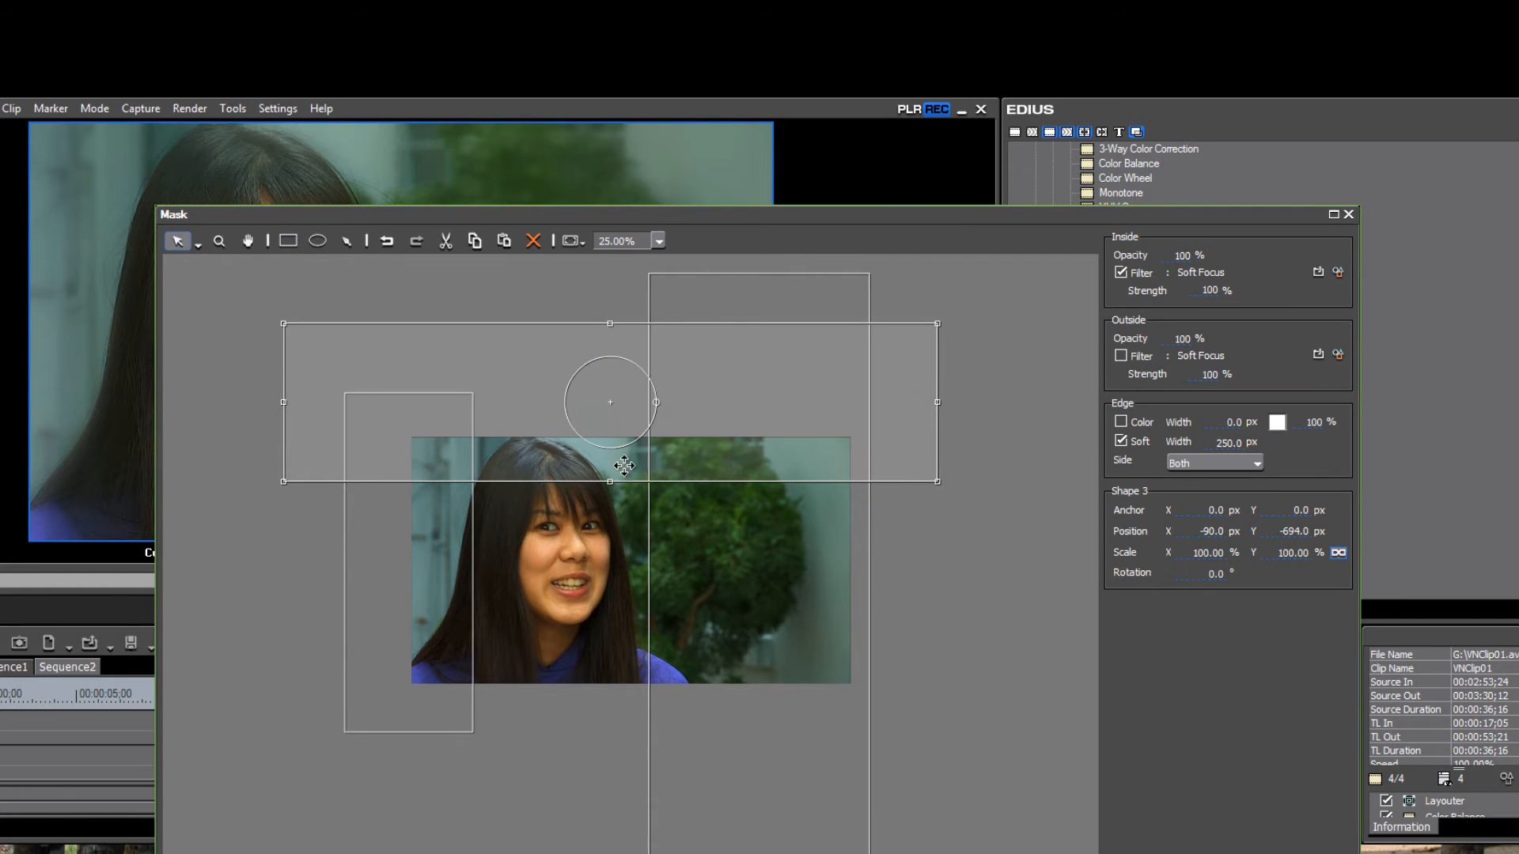
left_click(1049, 513)
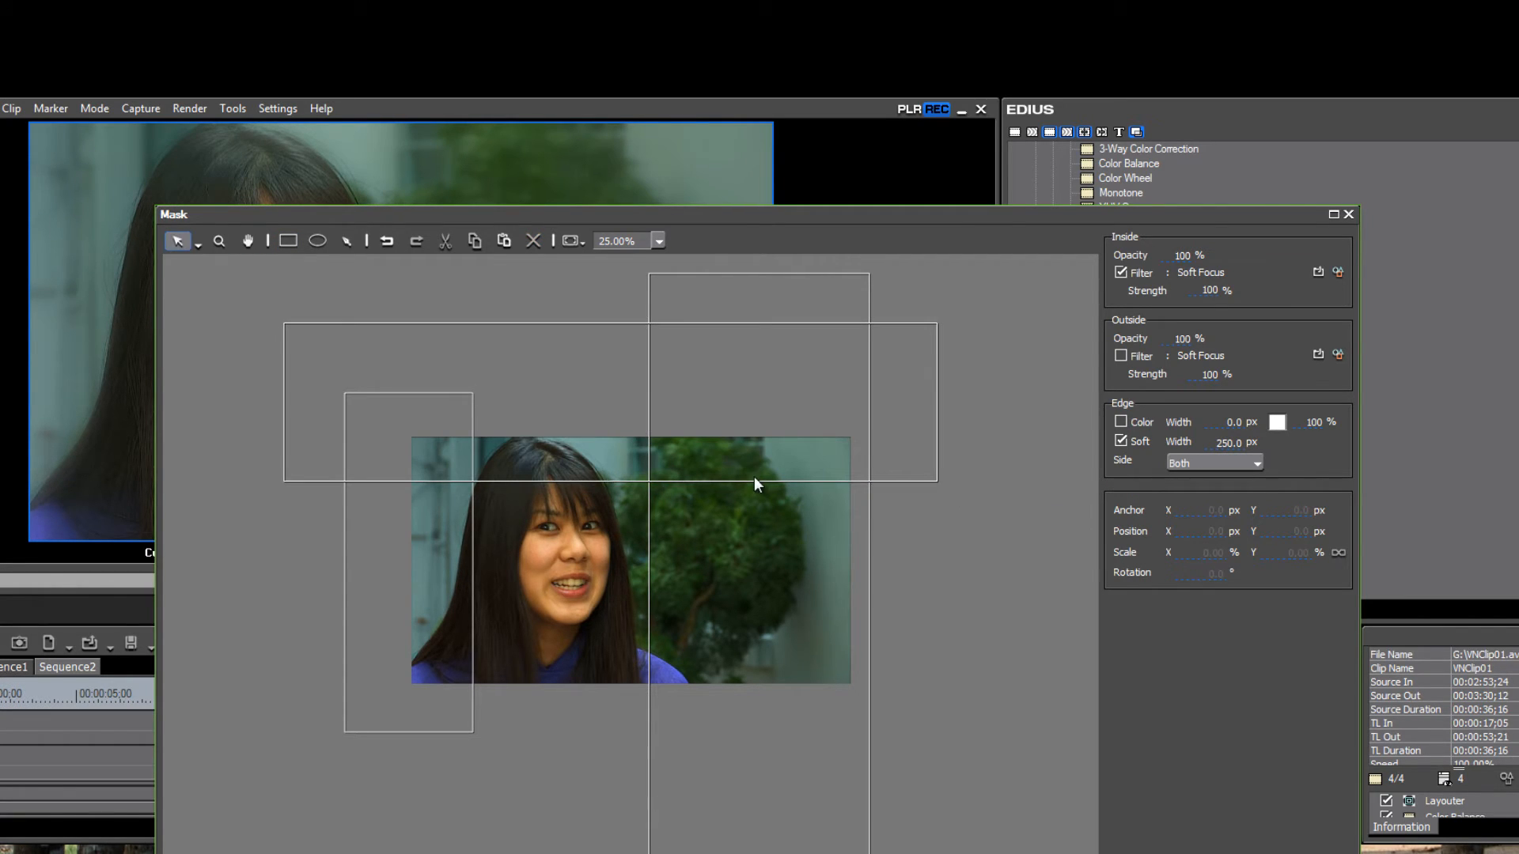
left_click(790, 480)
left_click_drag(870, 213, 1056, 367)
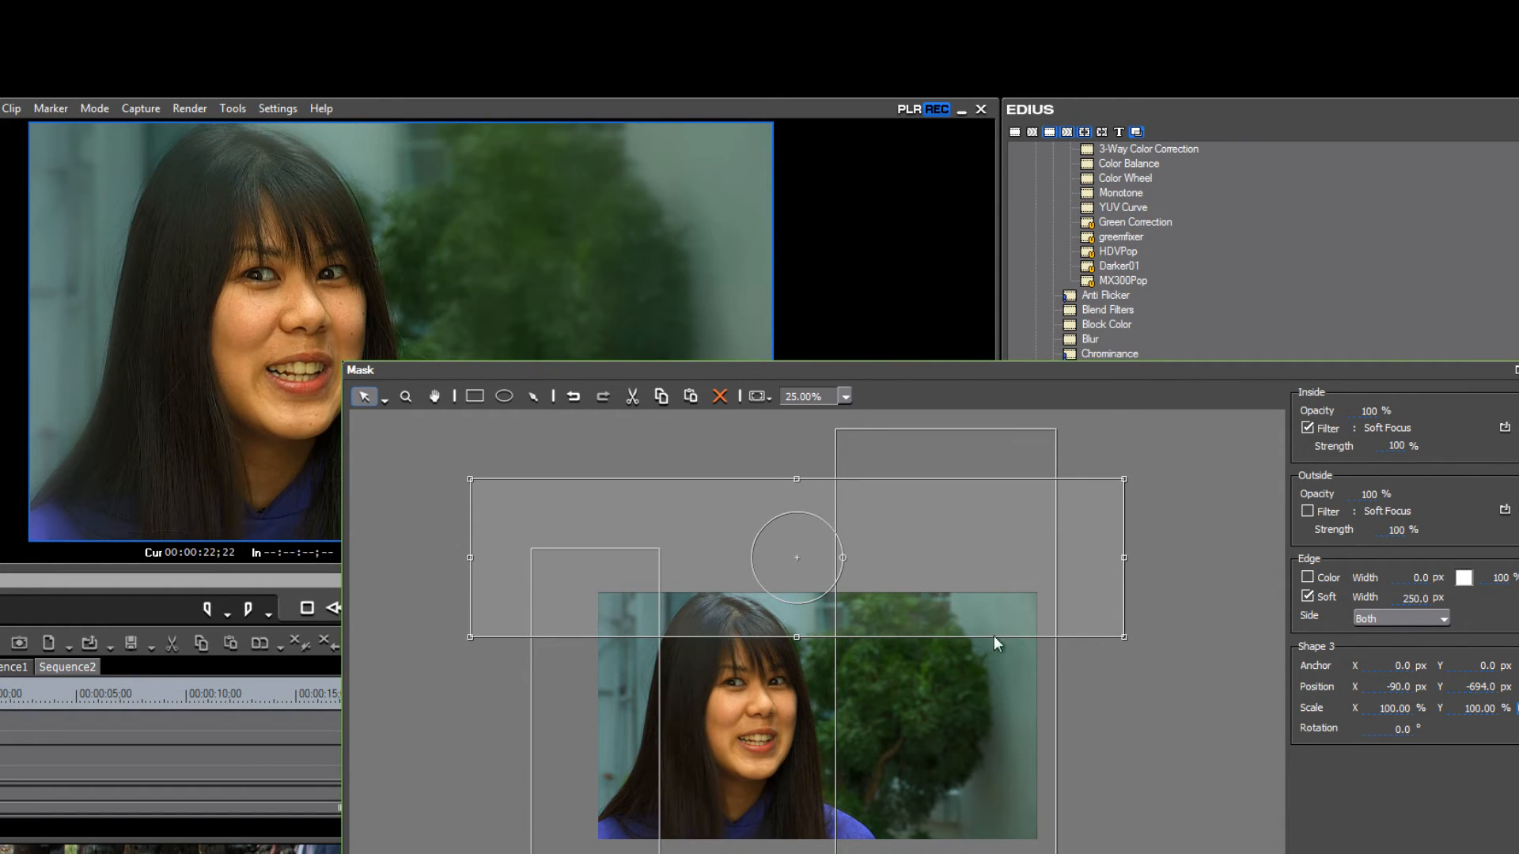
- Draw a wide rectangle mask across the frame's bottom edge, centred about X -82, Y 528 px, and move the Mask window off the preview
left_click(472, 396)
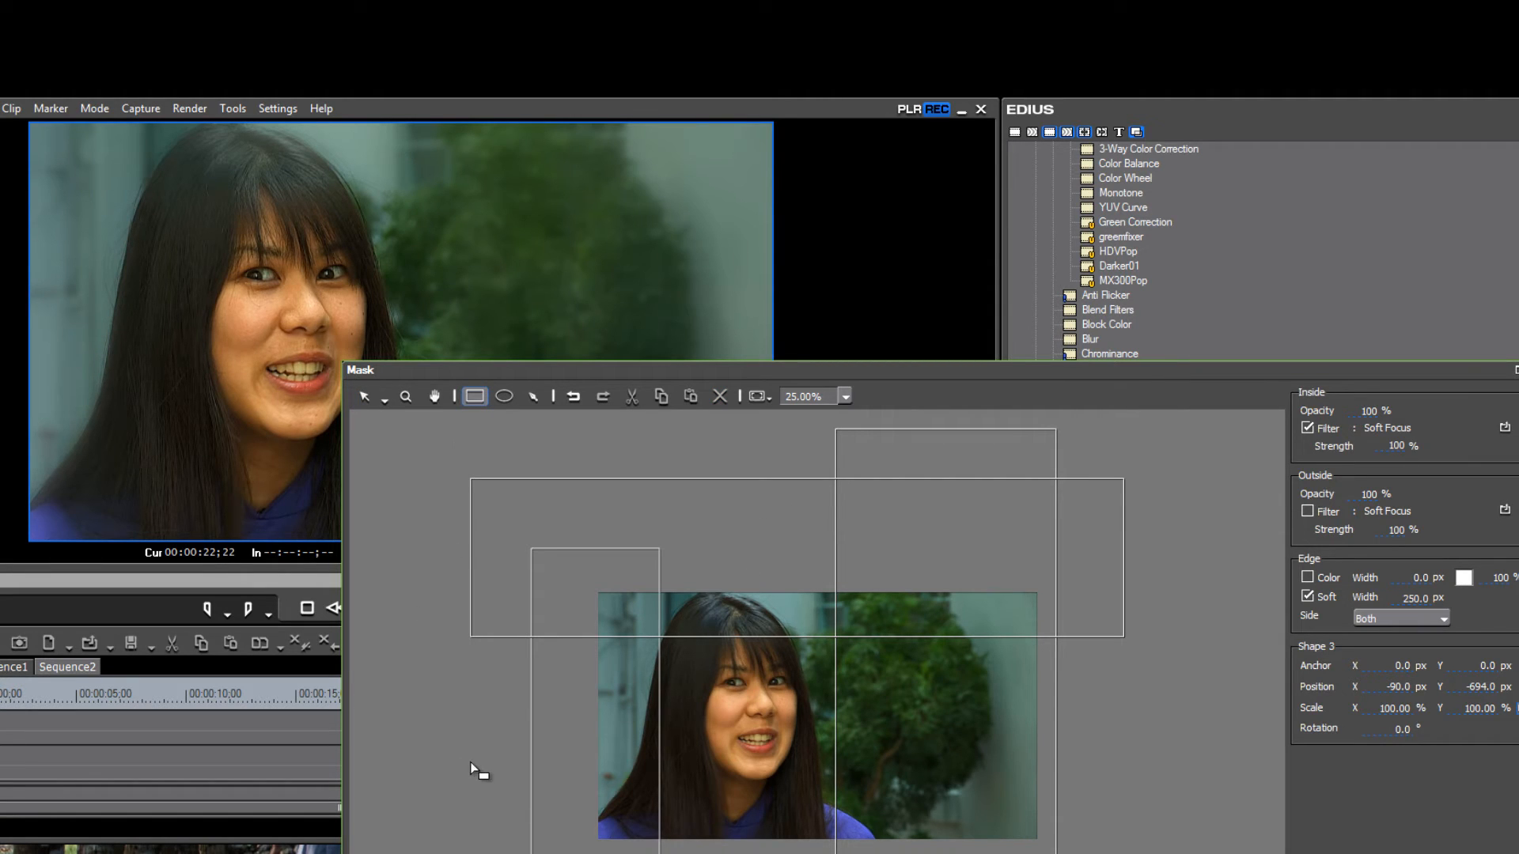
left_click_drag(450, 771, 1148, 853)
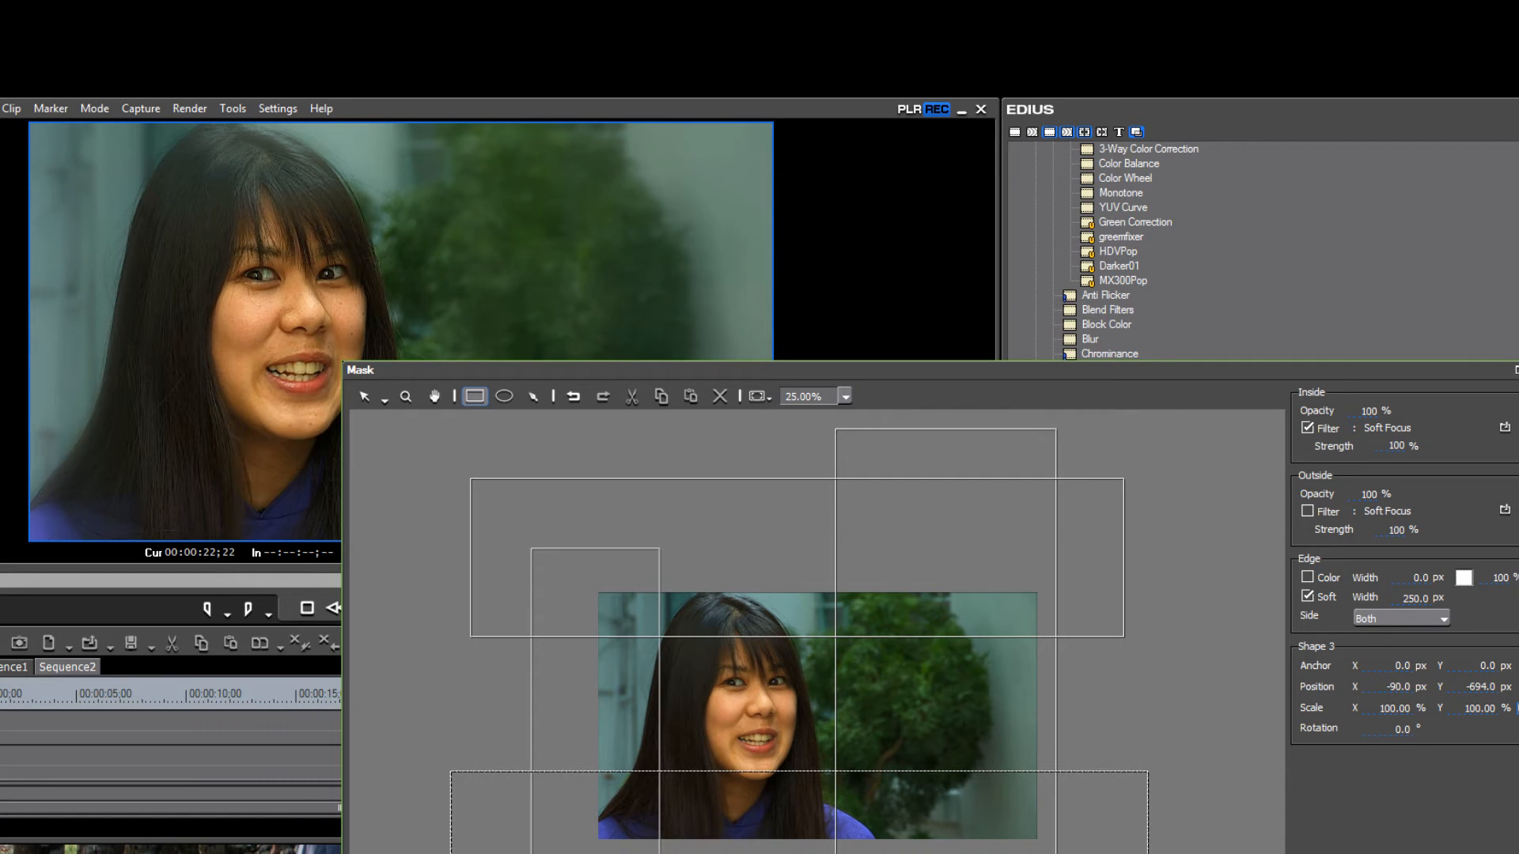
left_click_drag(1148, 853, 1148, 853)
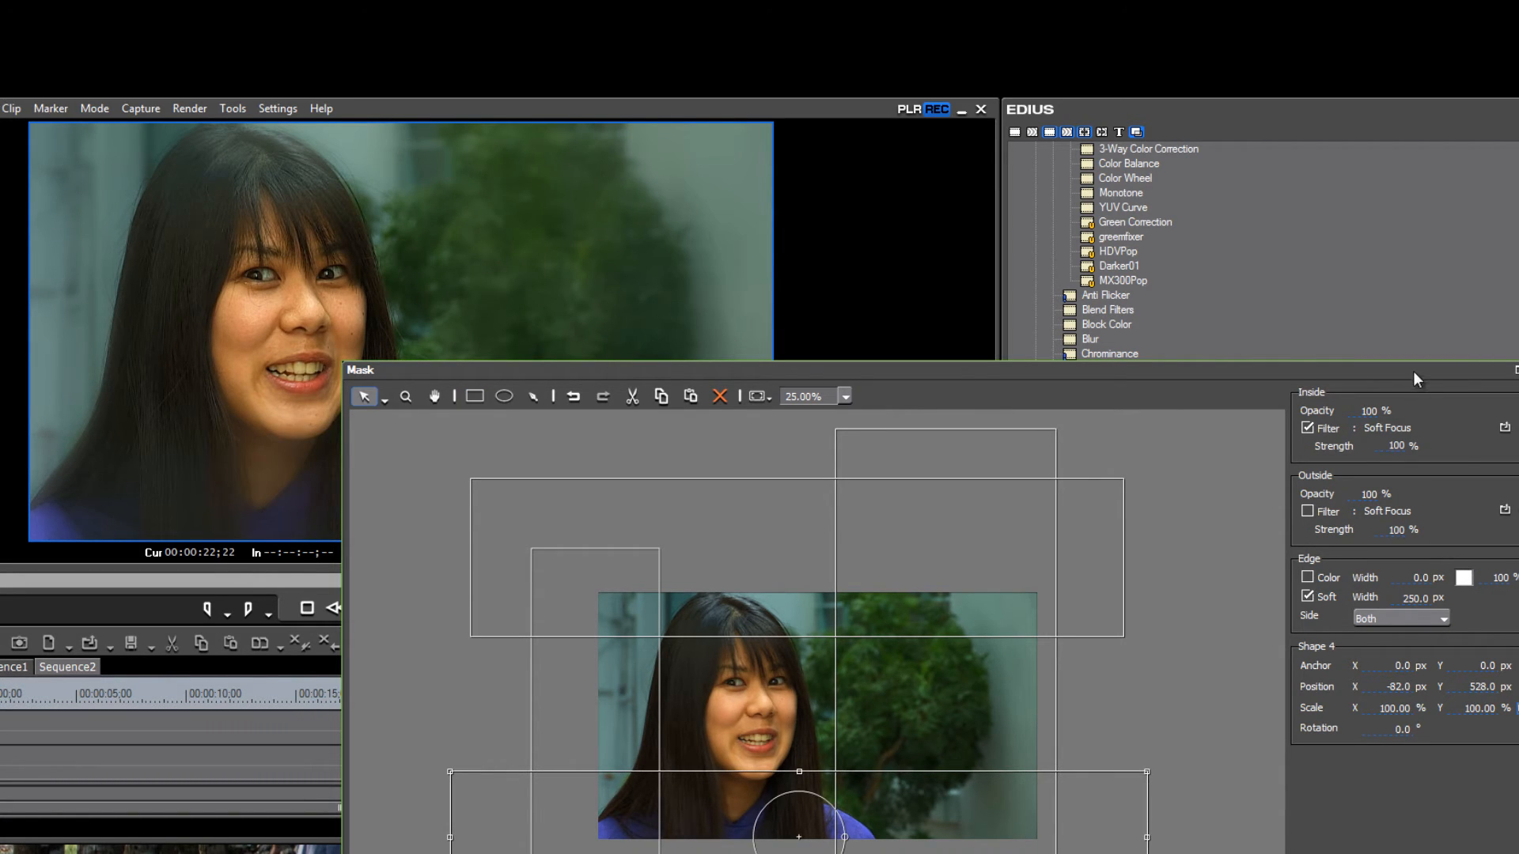
left_click_drag(1413, 372, 1340, 356)
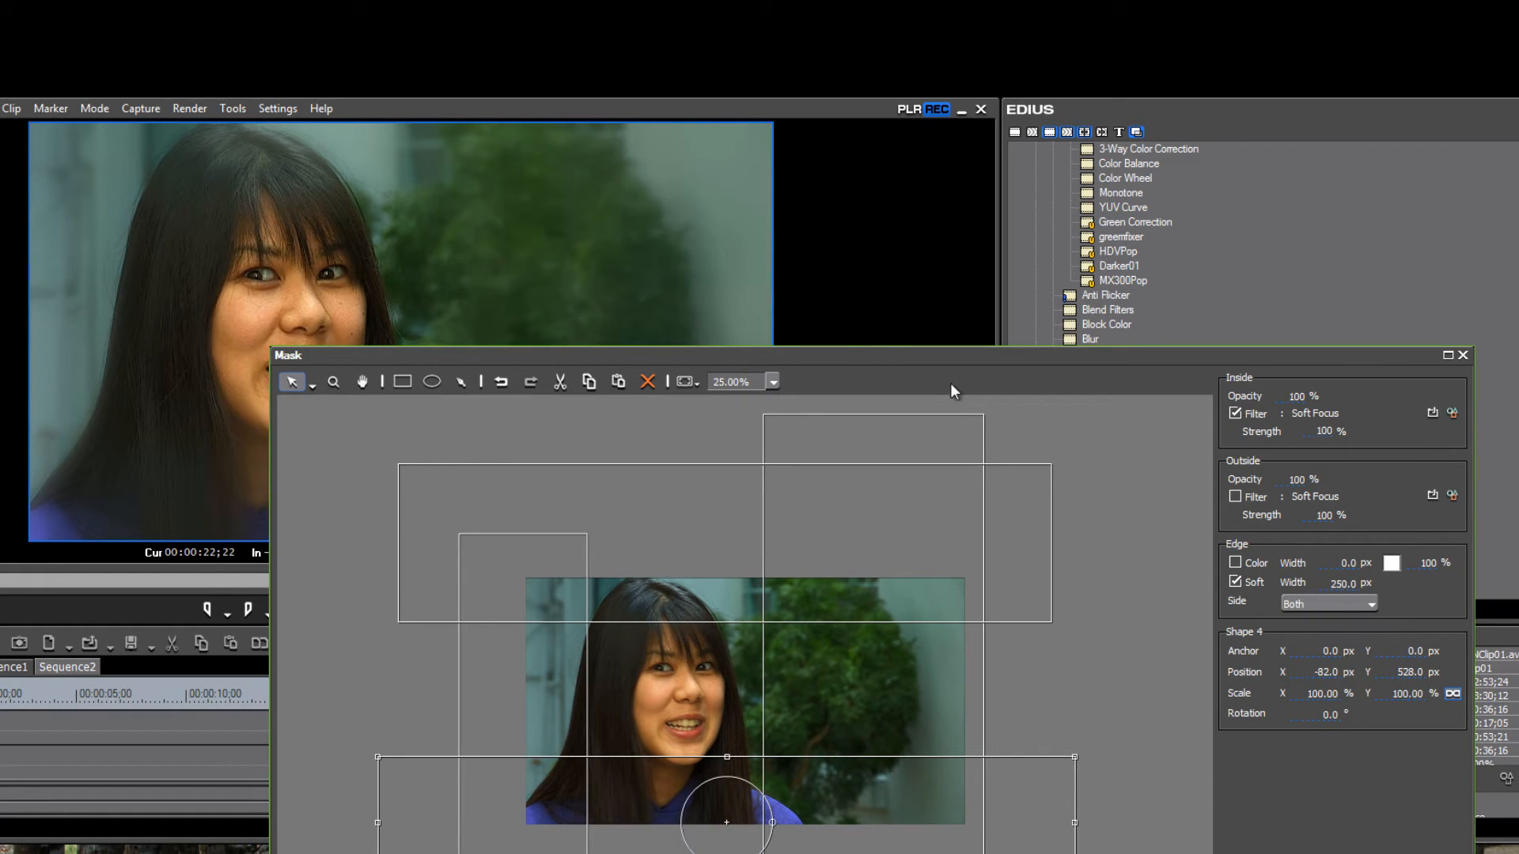
left_click_drag(879, 354, 1188, 501)
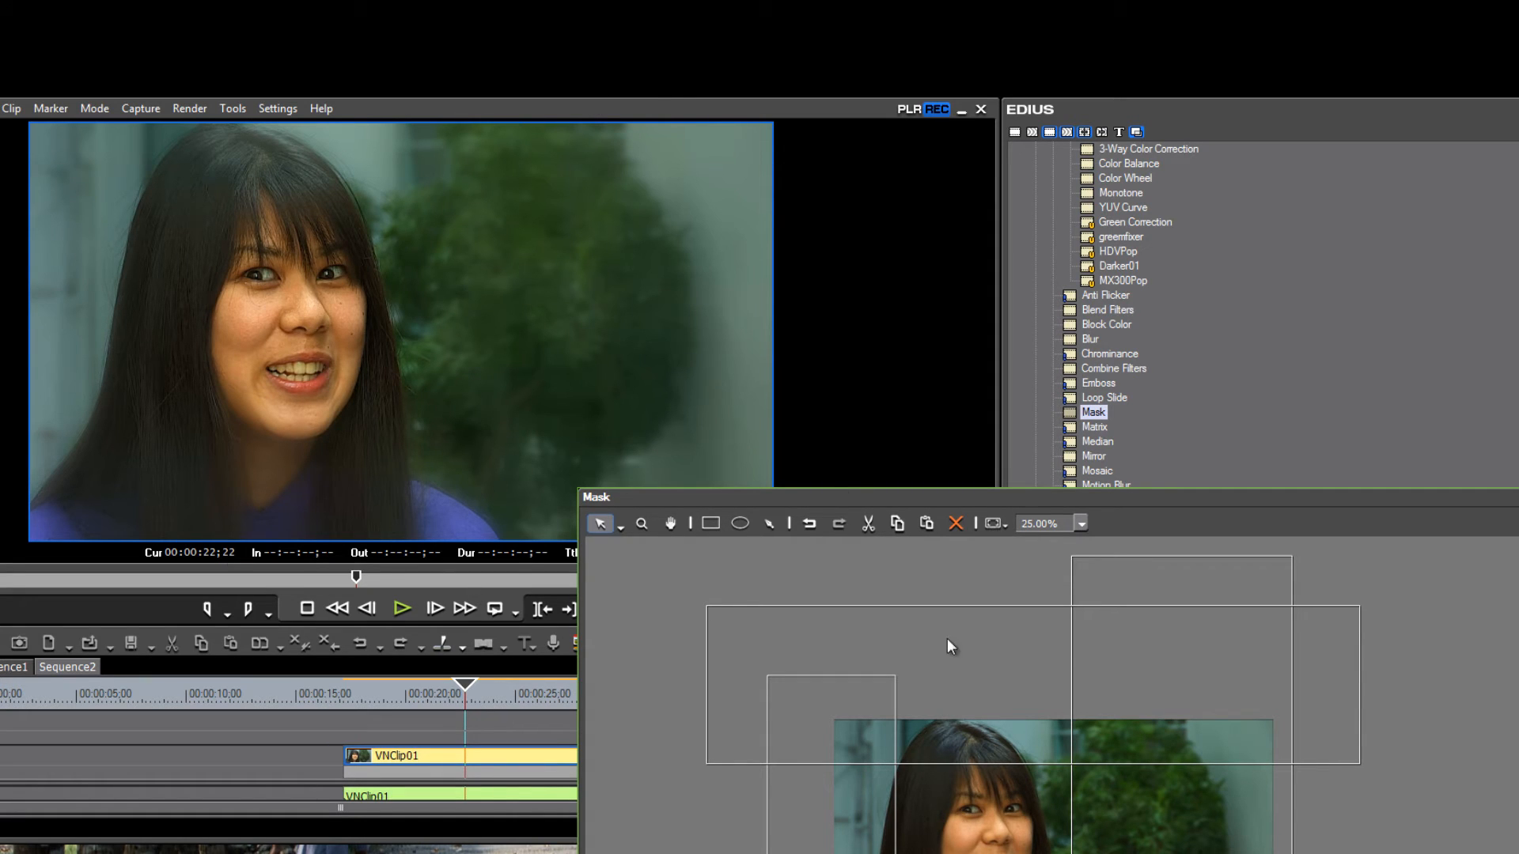
- Lower the mask's inside Soft Focus Brightness to about -2, fine-tune its Radius and Blur, and accept the Soft Focus and mask settings
left_click_drag(1137, 501, 754, 521)
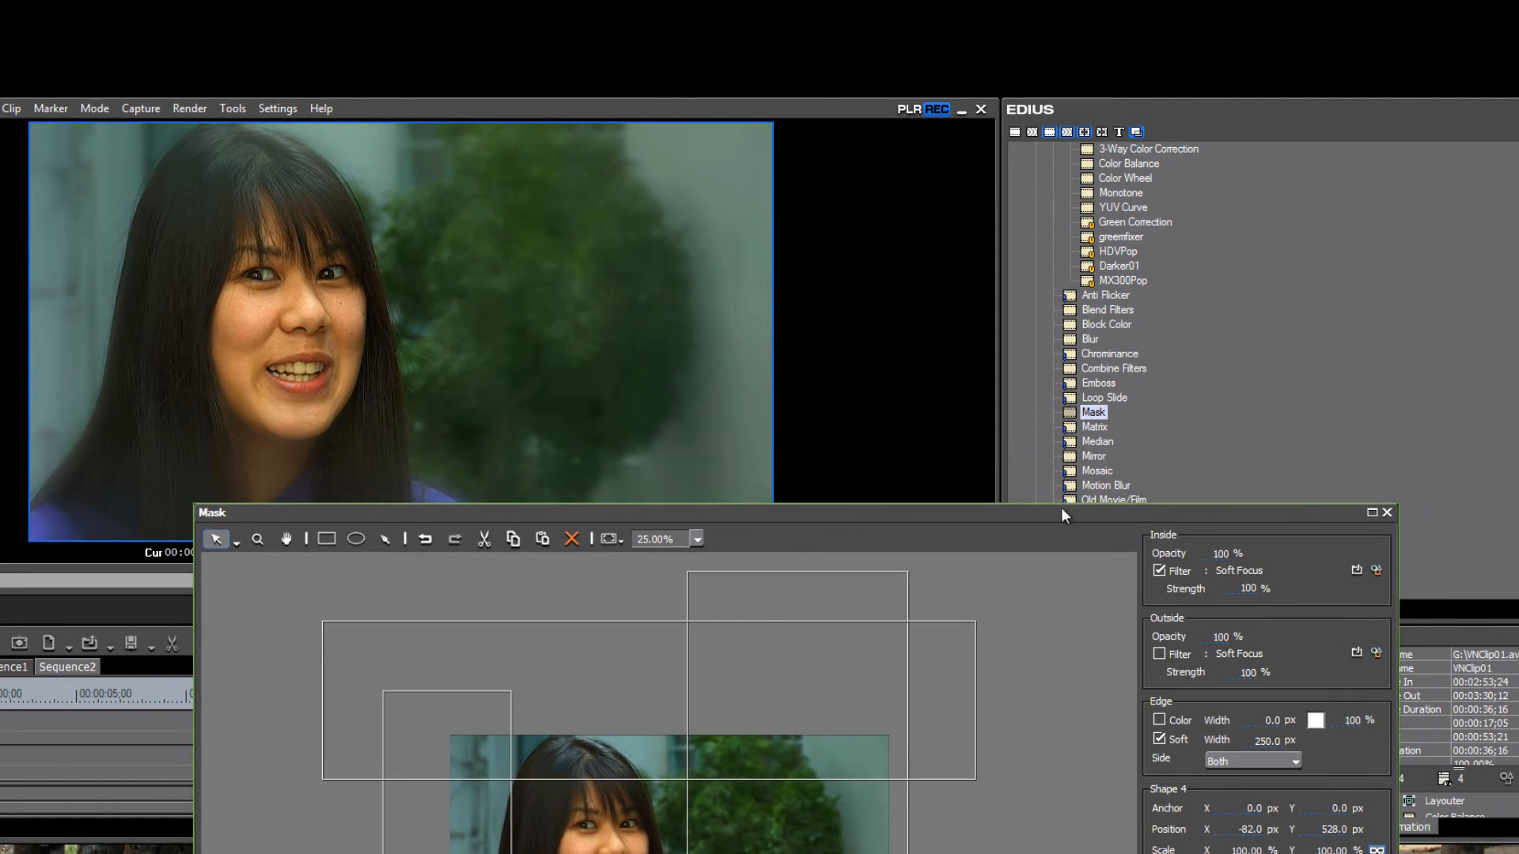
left_click(1376, 569)
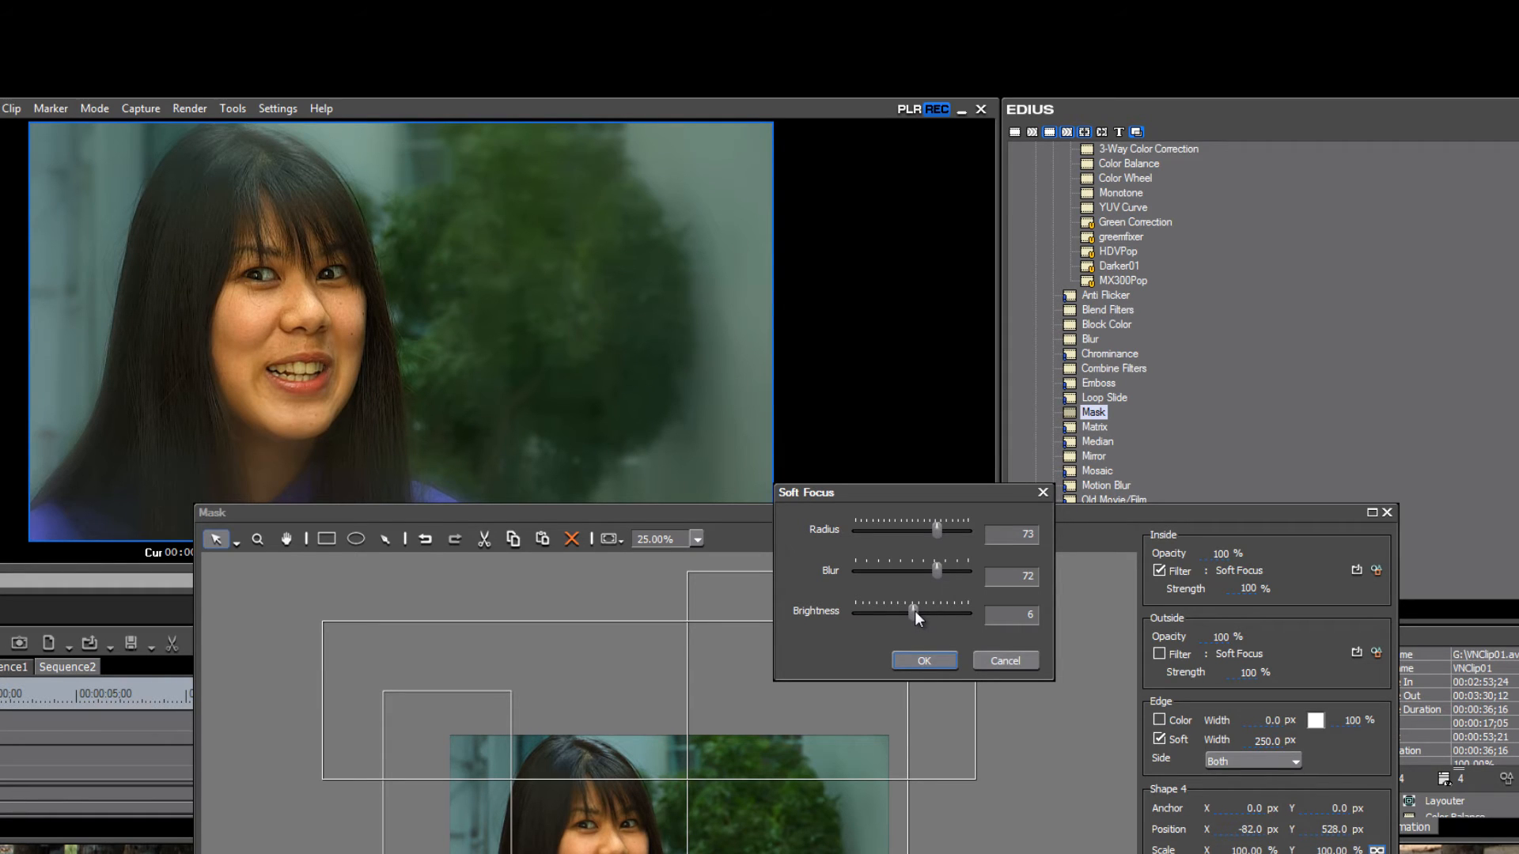
left_click_drag(915, 610, 913, 611)
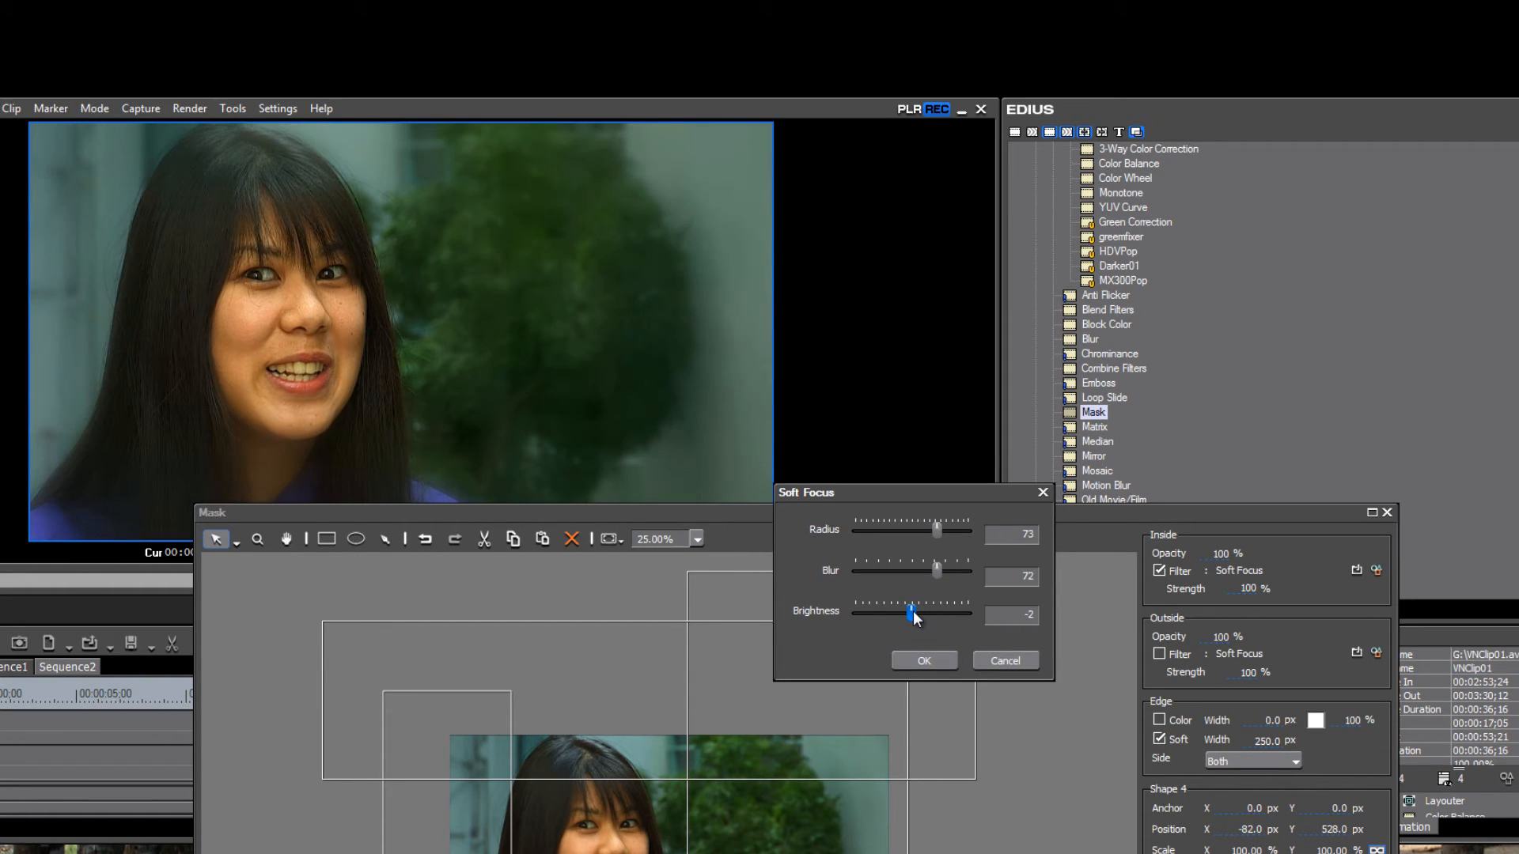
left_click_drag(913, 611, 913, 611)
left_click_drag(938, 527, 946, 575)
left_click(925, 661)
left_click_drag(1264, 517, 1161, 309)
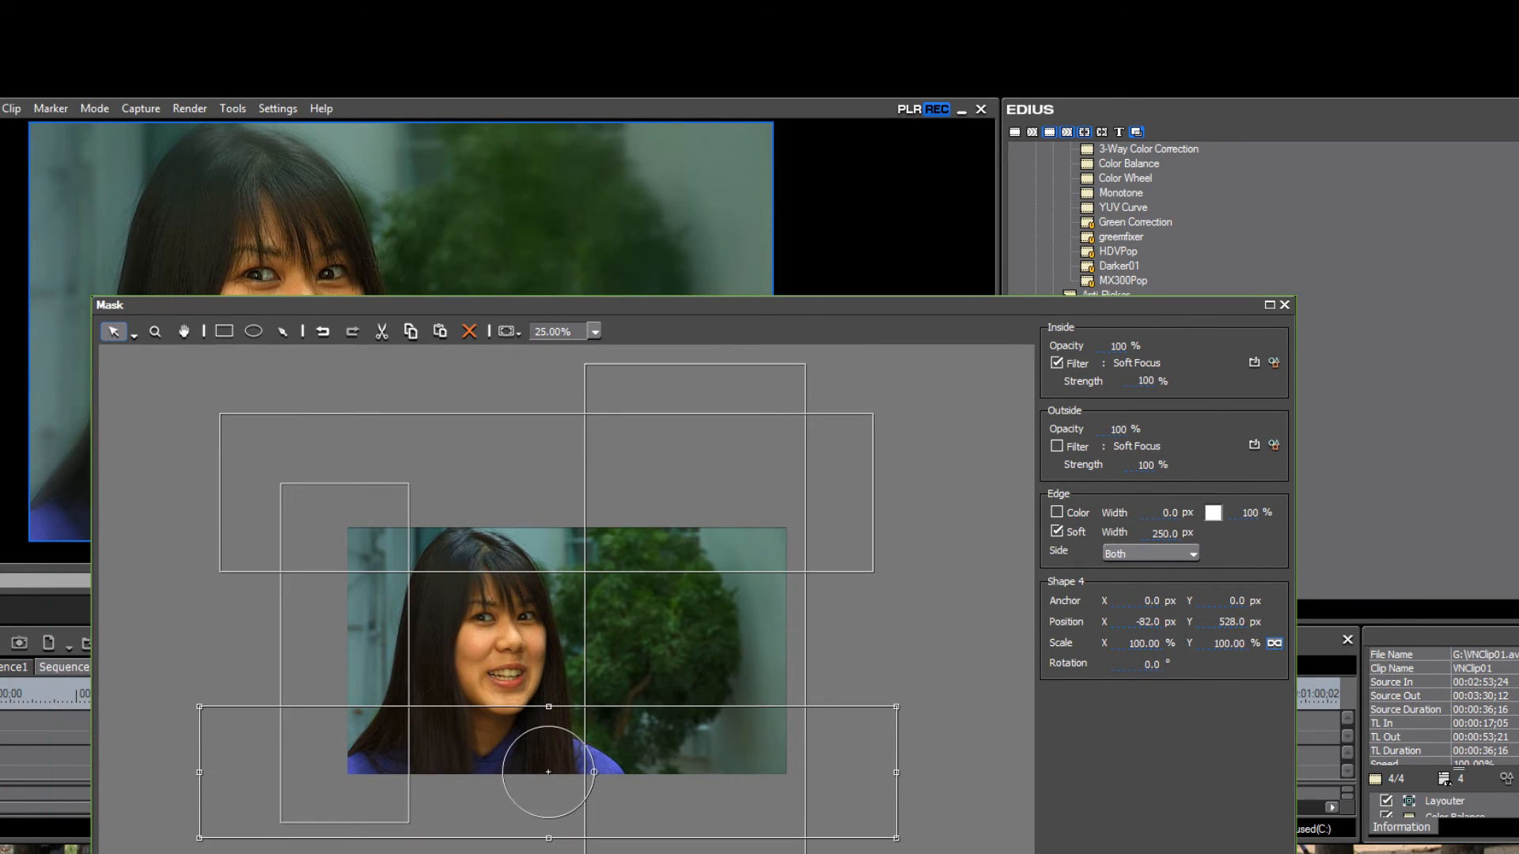
left_click(1171, 852)
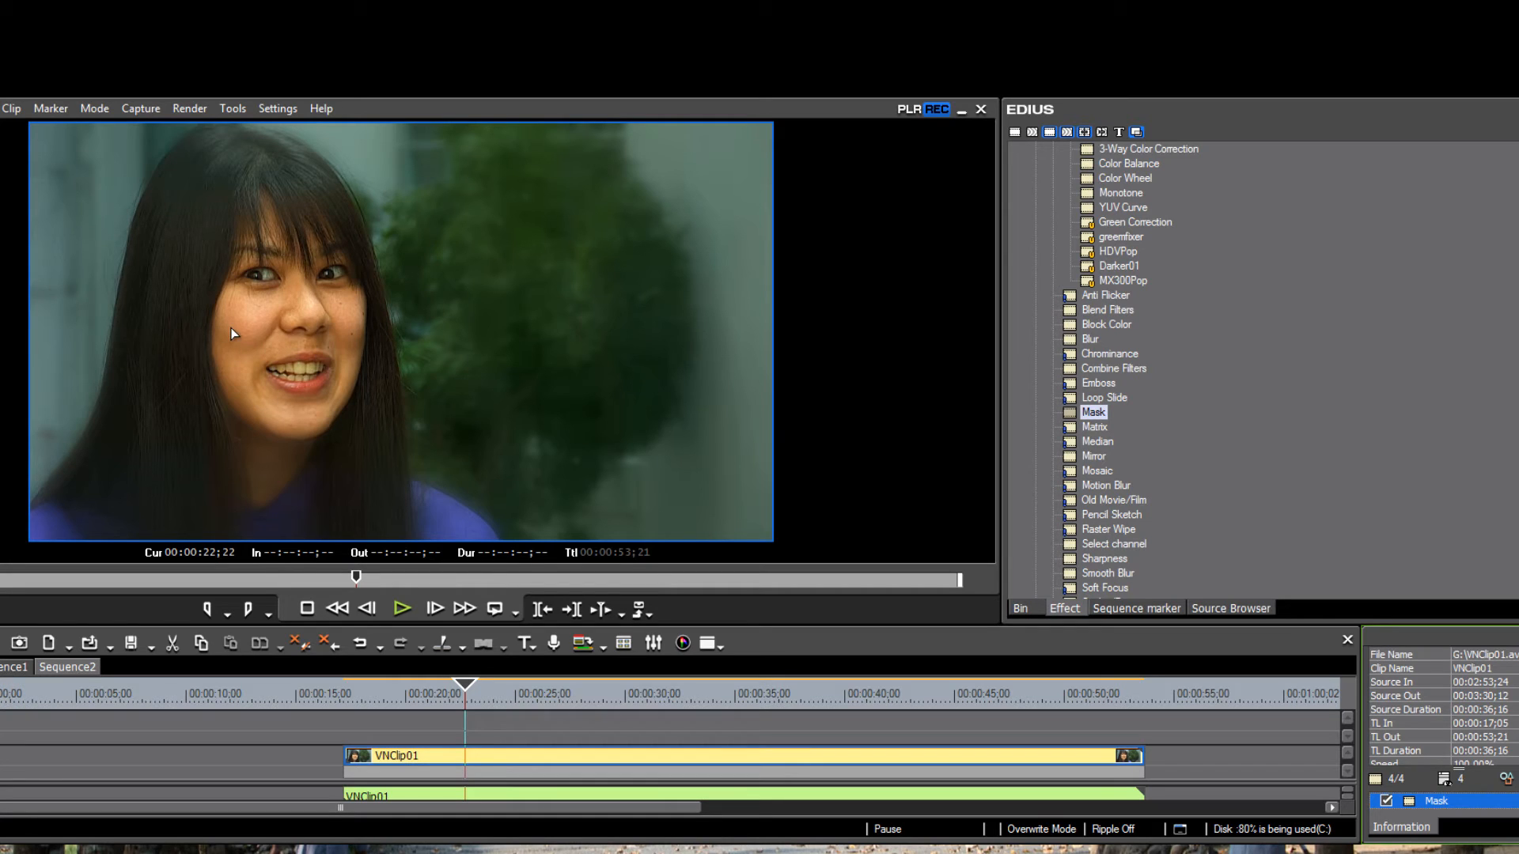
- Add the Soft Focus filter to VNClip01 and enlarge the Information palette to show the clip's full filter list
scroll(1411, 419, "down", 4)
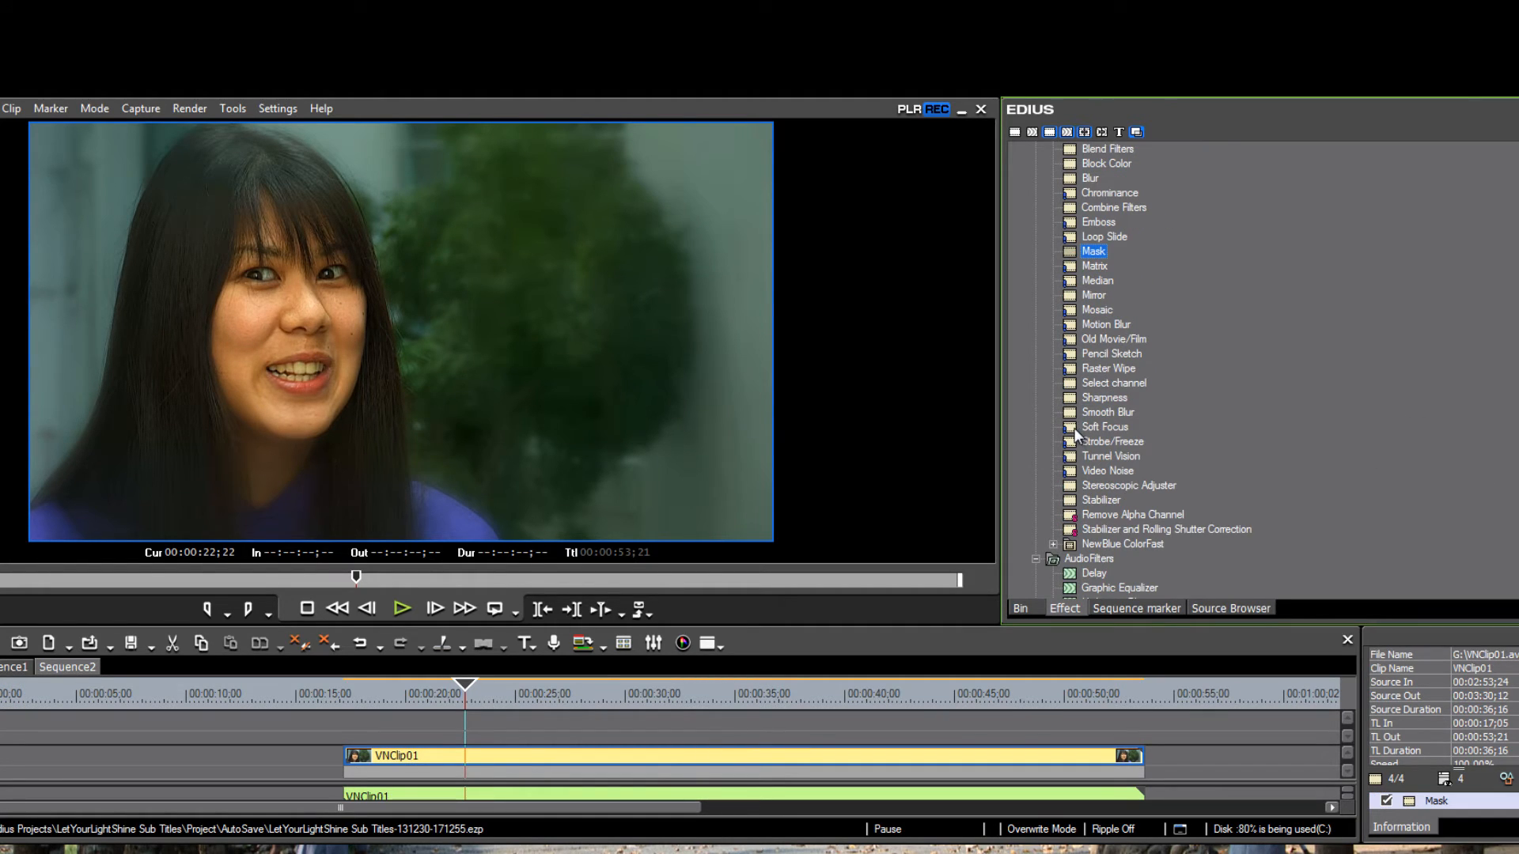
left_click_drag(1070, 433, 830, 756)
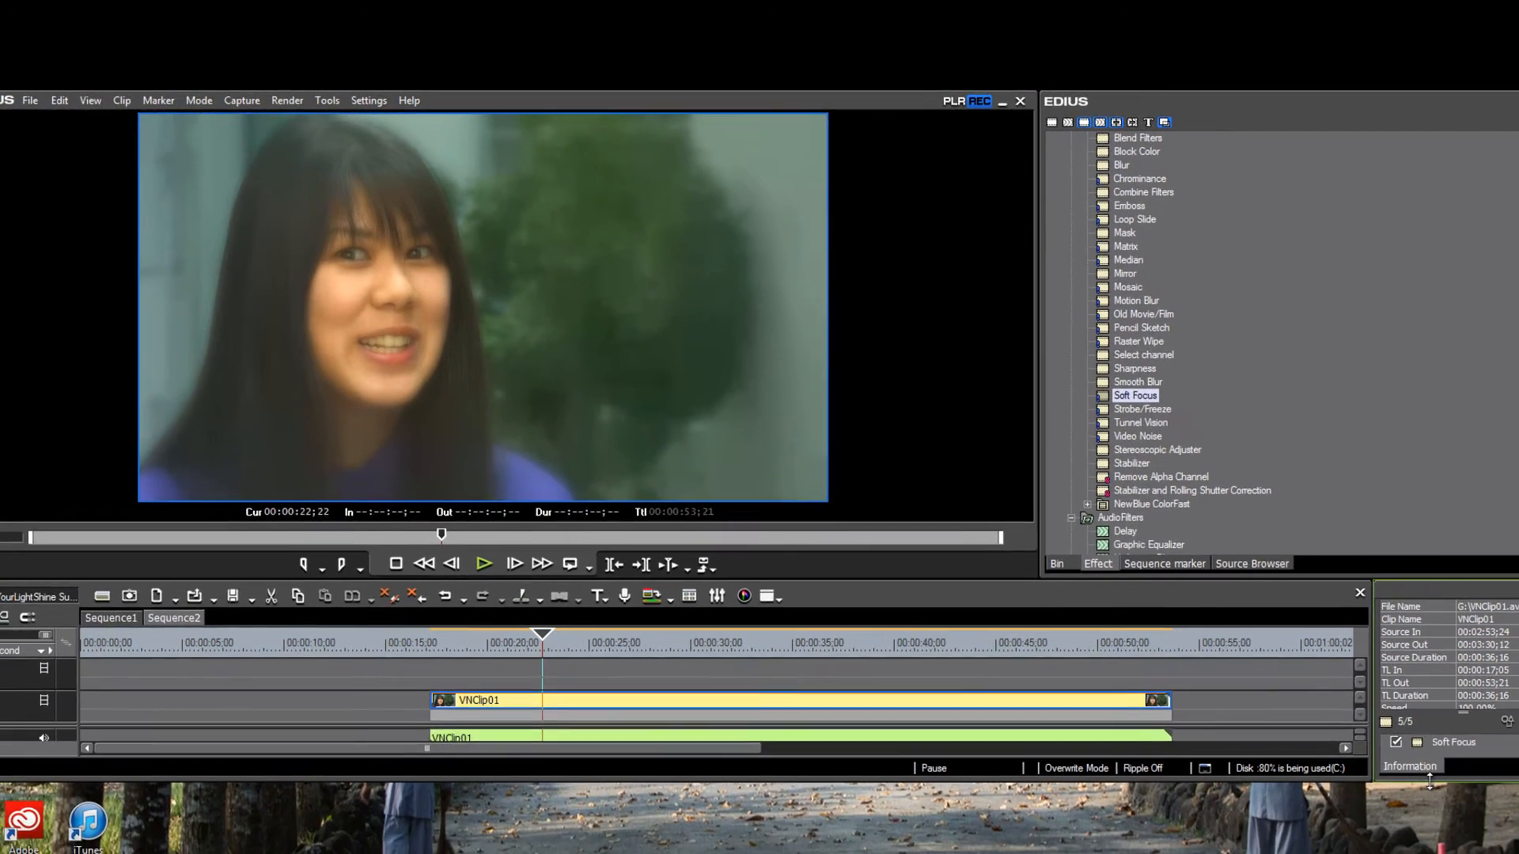
left_click_drag(1429, 782, 1430, 853)
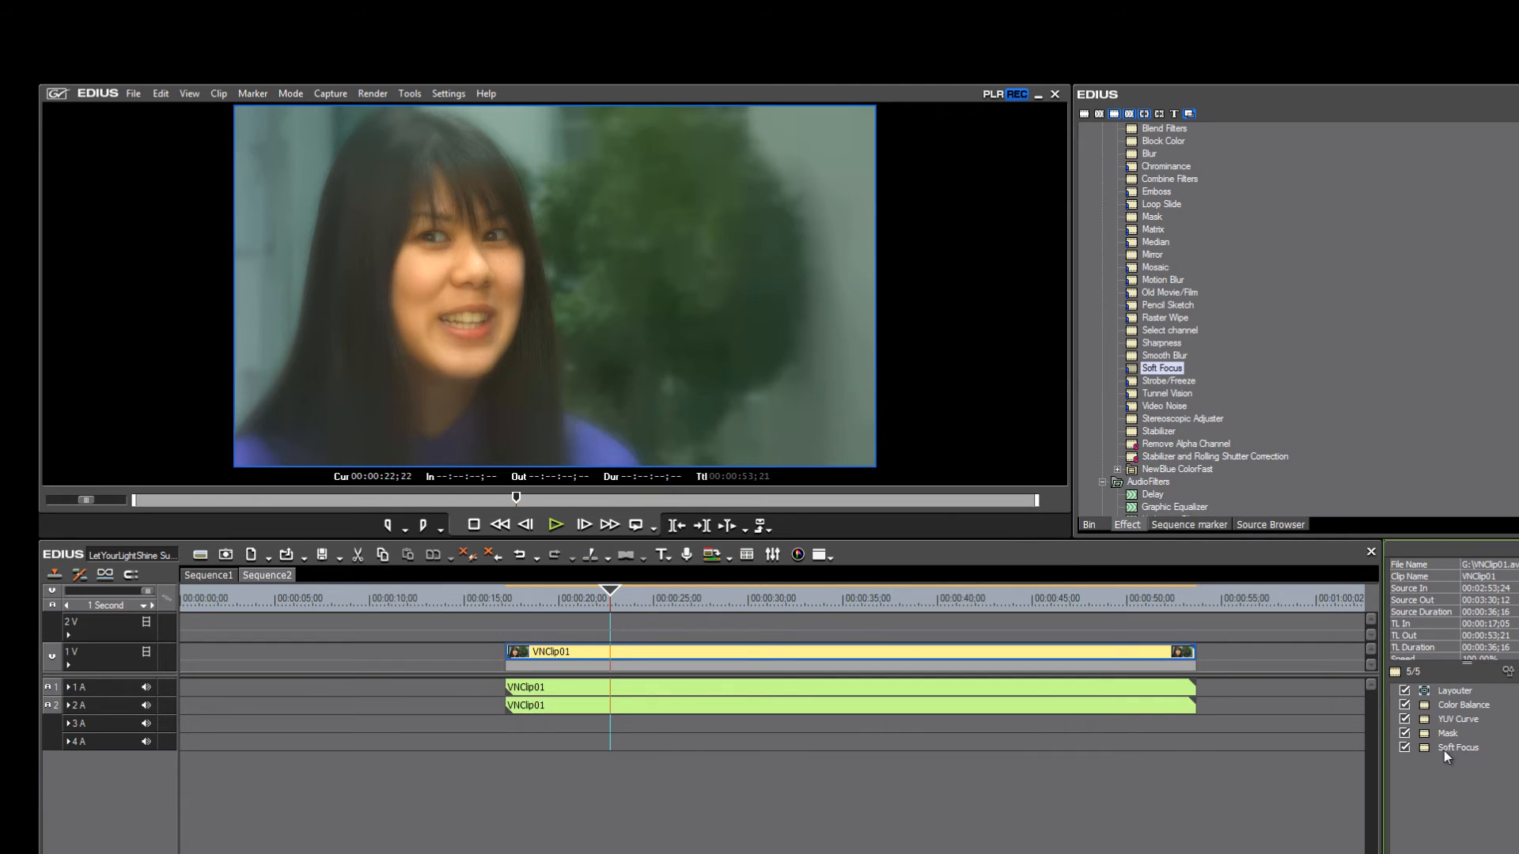
- Set the clip-wide Soft Focus to Radius 22 and Brightness -2, reduce its Blur to slightly above 10, and accept
double_click(1451, 747)
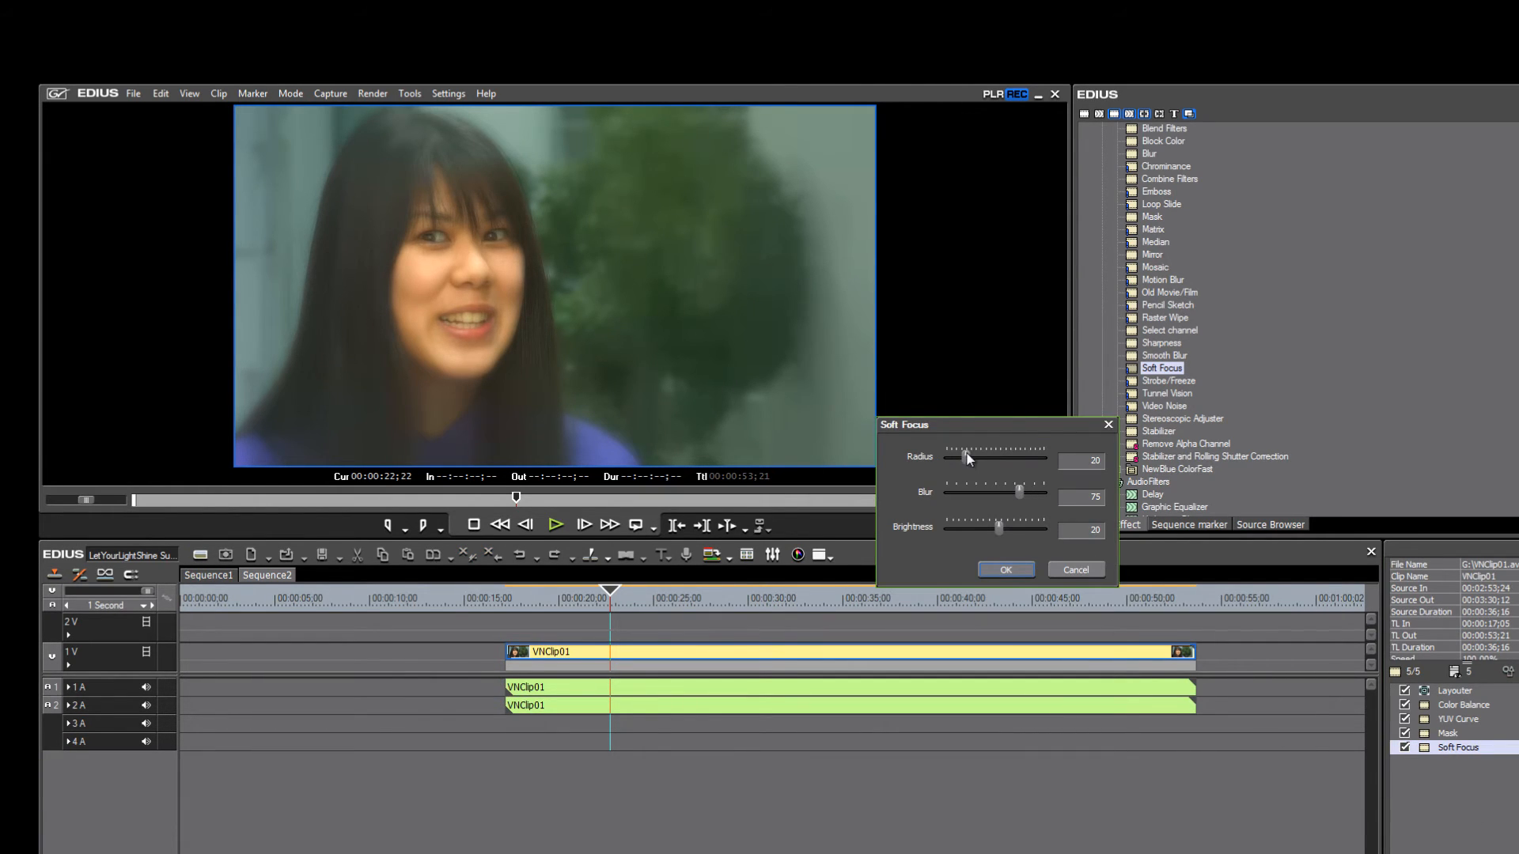
left_click_drag(967, 459, 995, 529)
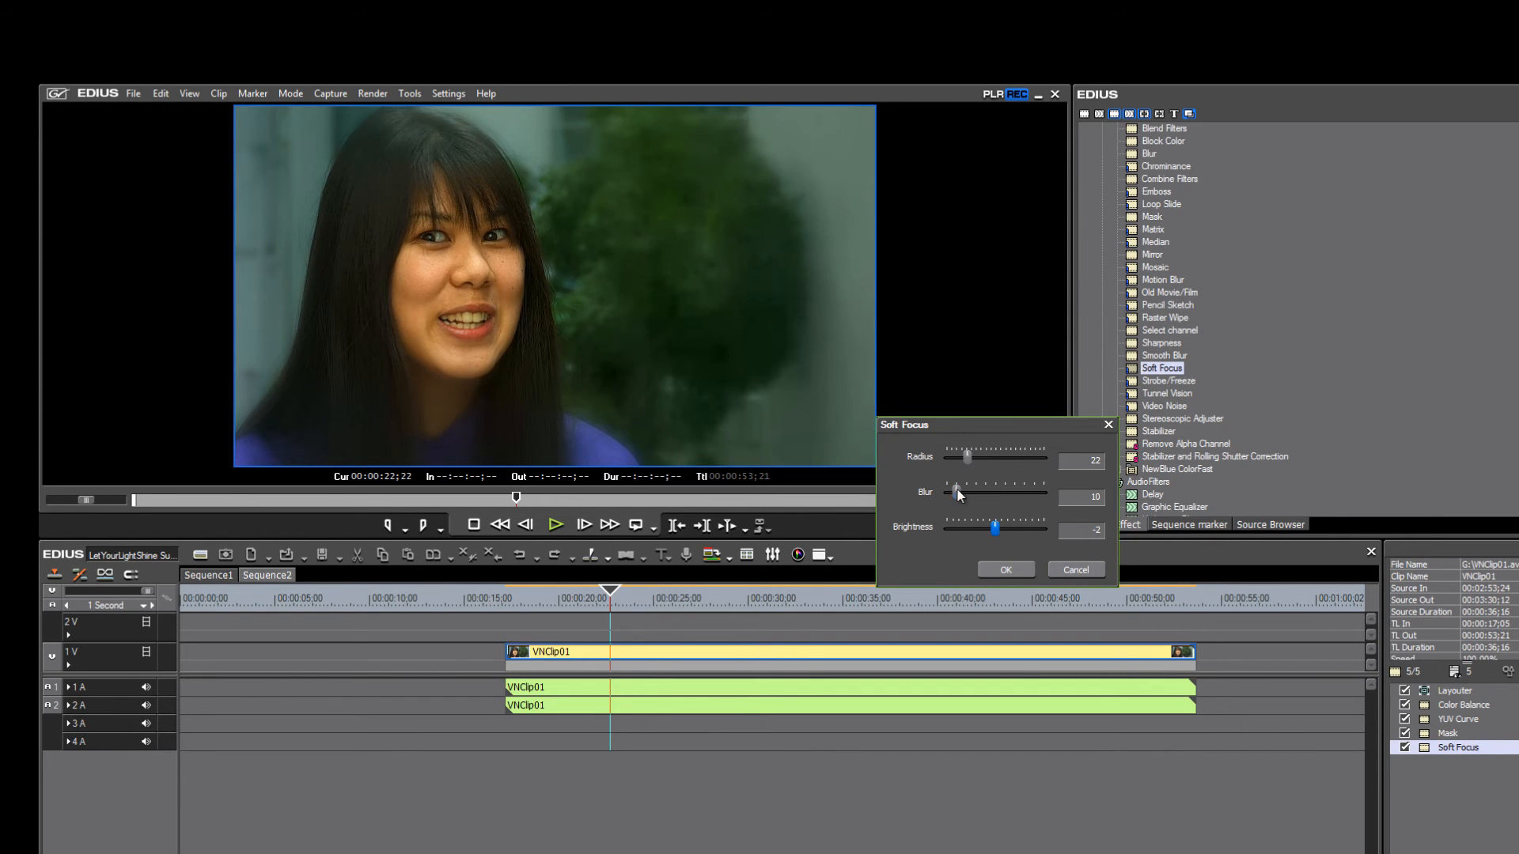
left_click_drag(959, 494, 964, 496)
left_click(1006, 569)
- Scrub and play several parts of VNClip01 to examine the colour correction and softened edges at different head positions
left_click(788, 599)
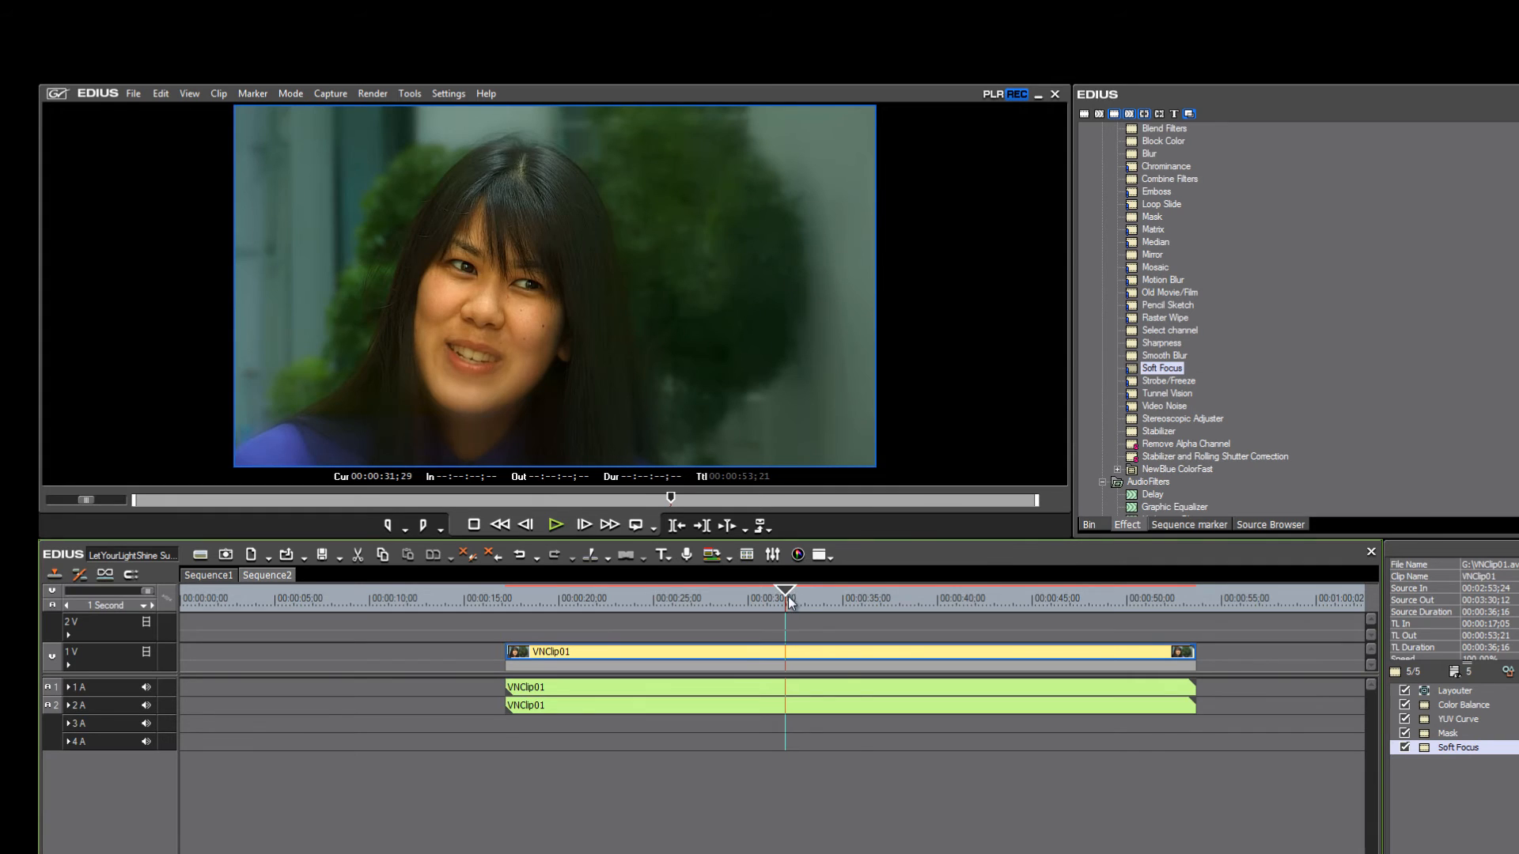
left_click_drag(790, 603, 856, 606)
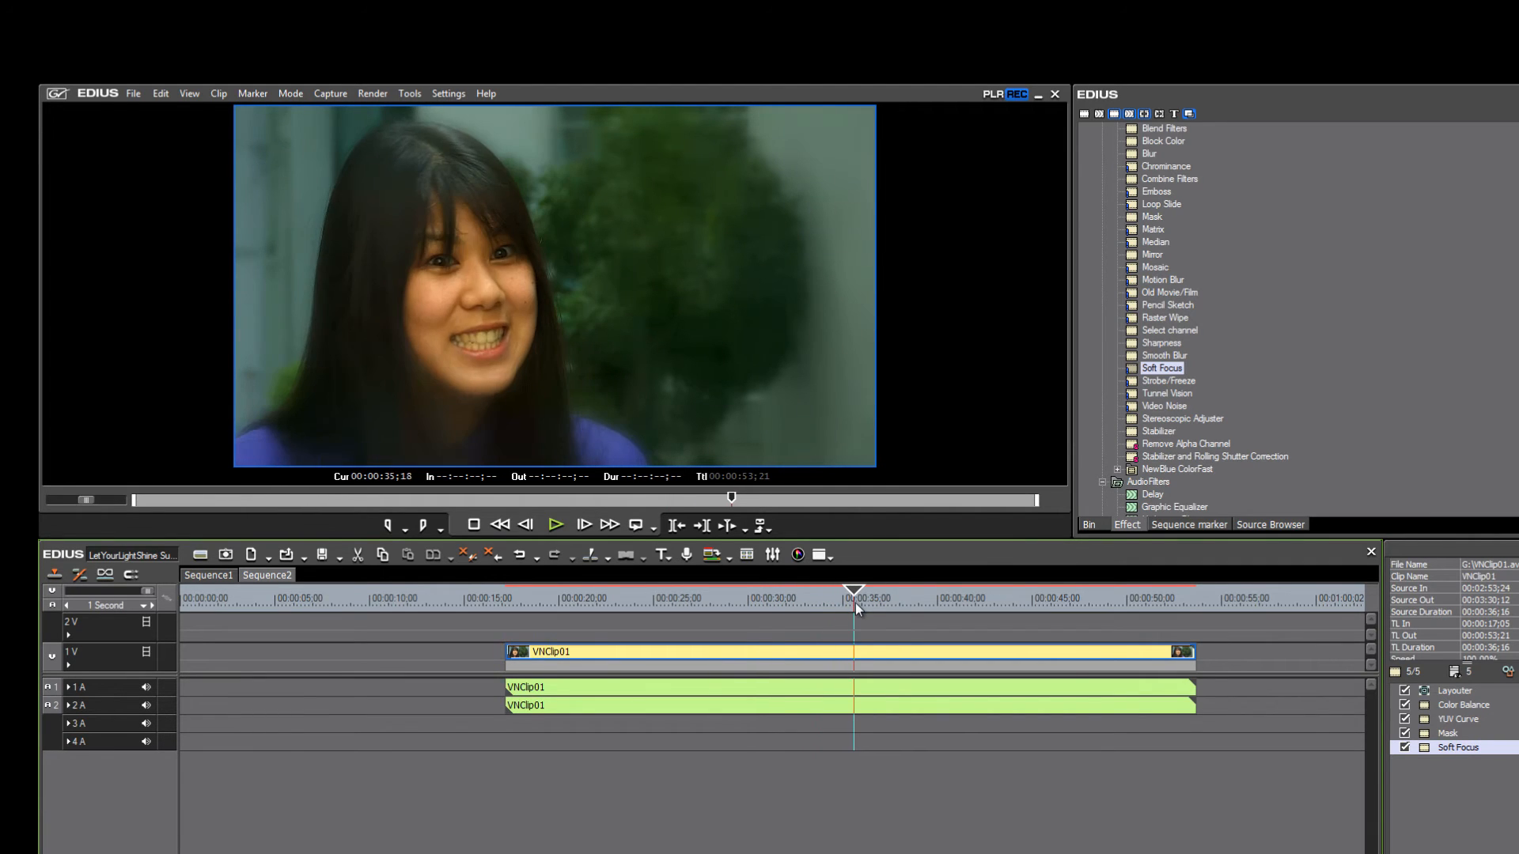
key("space")
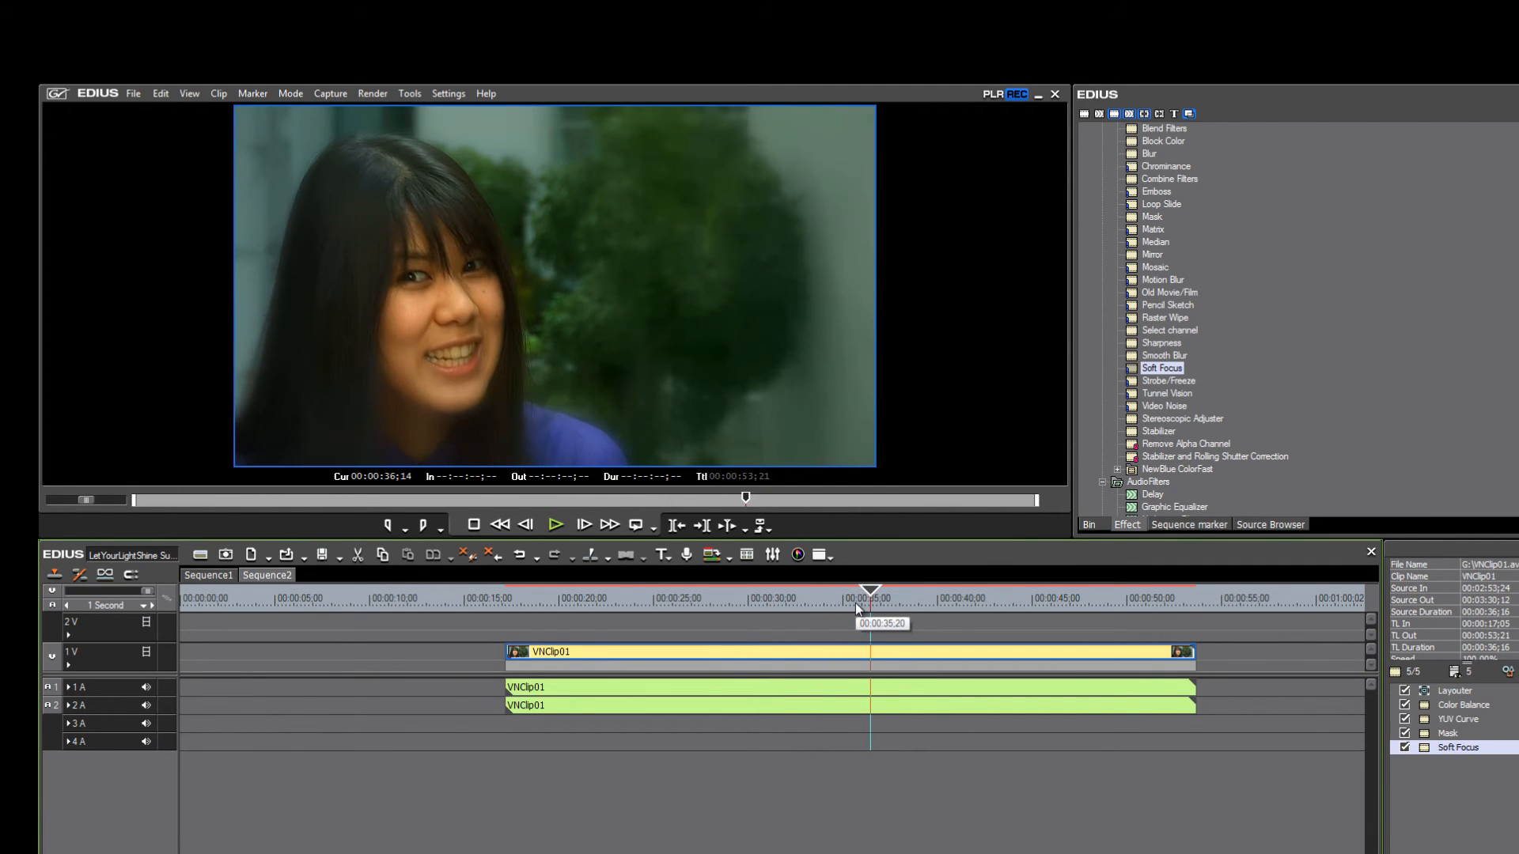
left_click(892, 595)
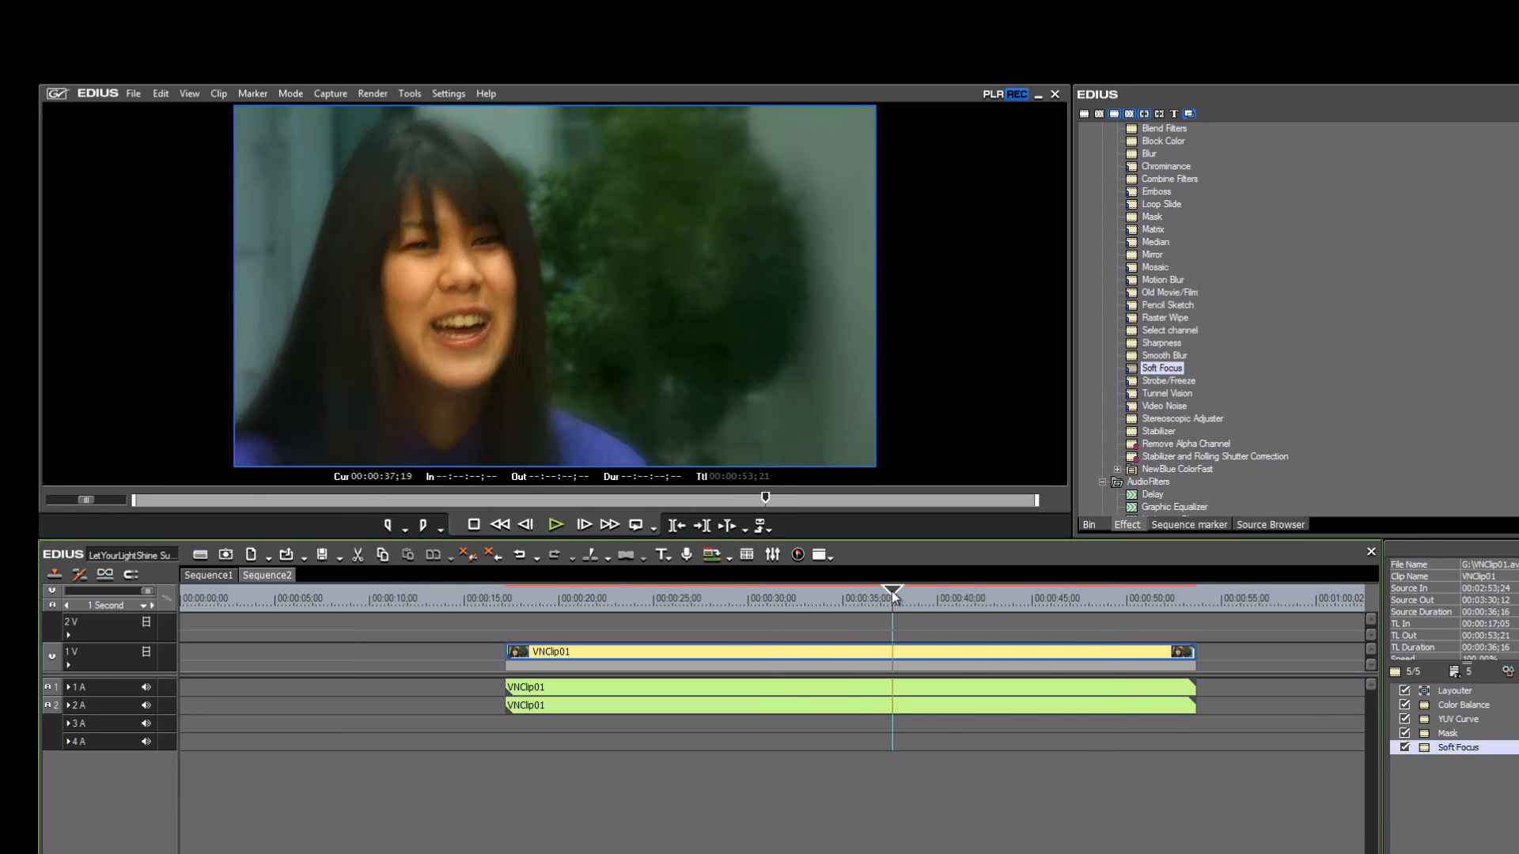
left_click_drag(892, 595, 1099, 608)
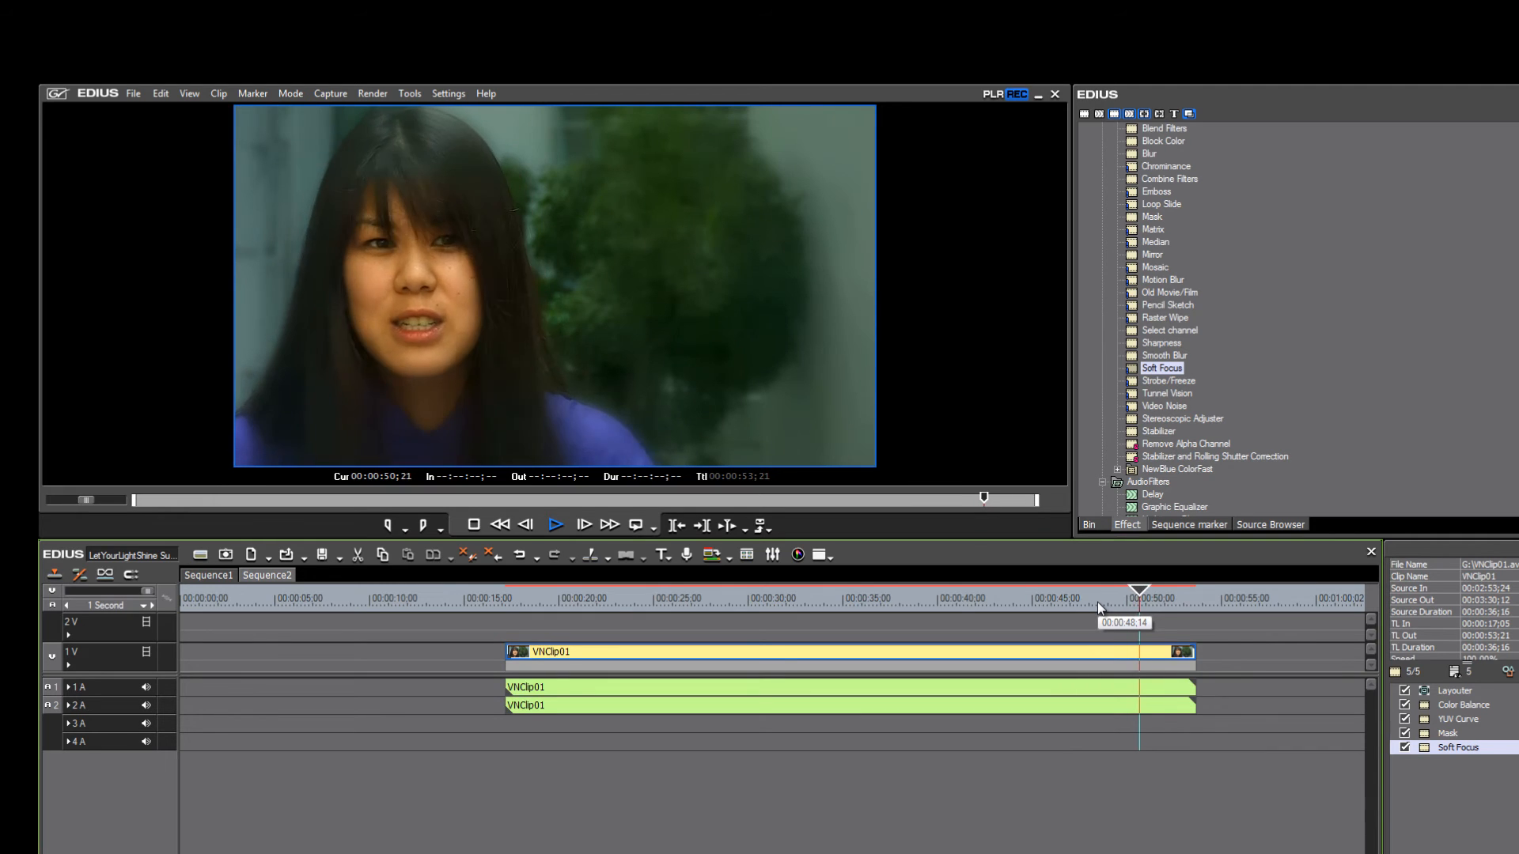
left_click(1017, 608)
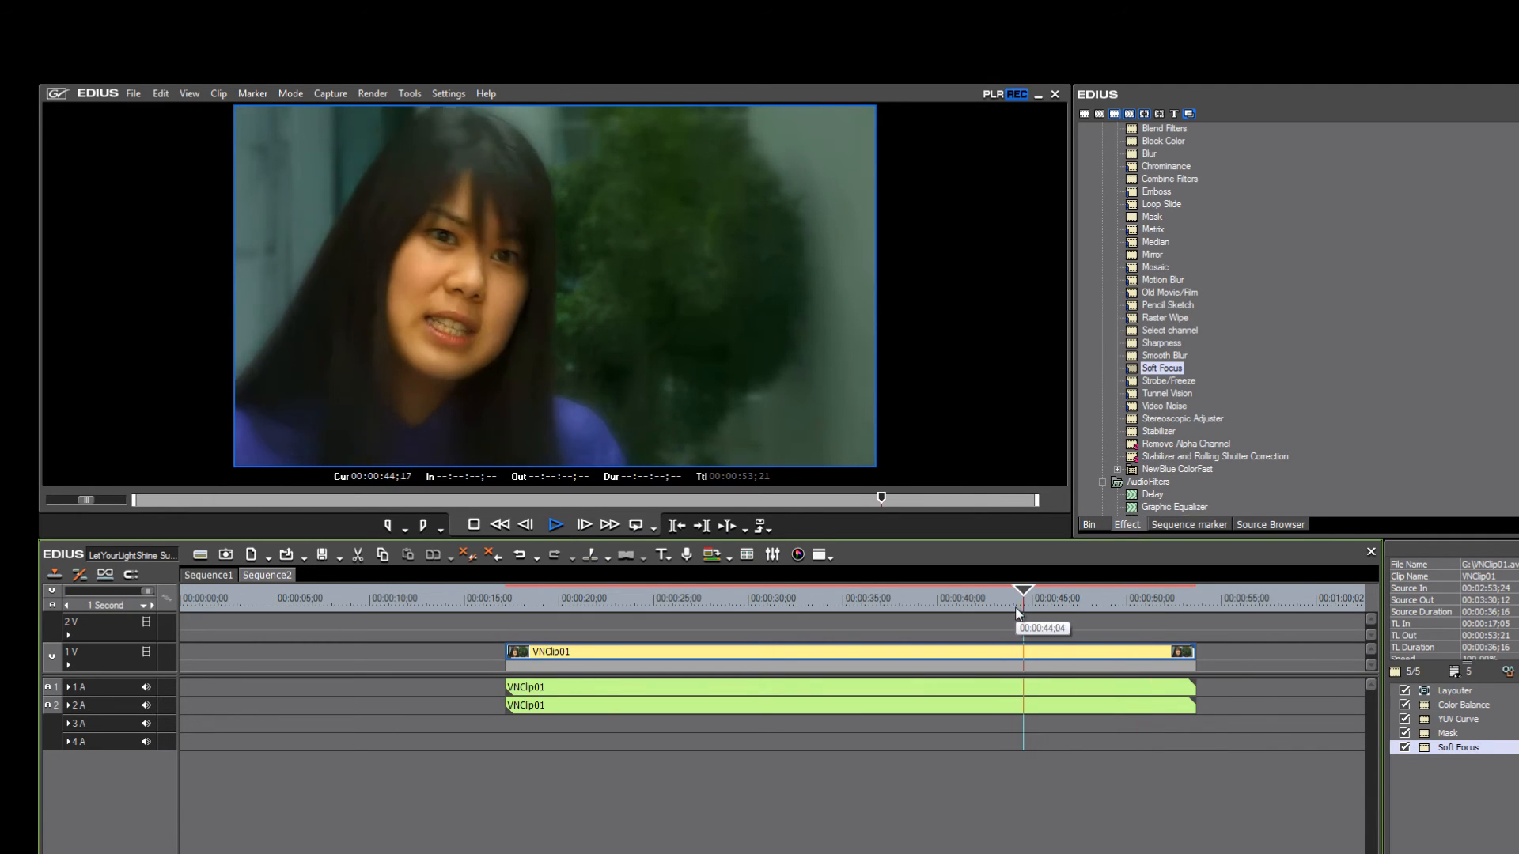
key("space")
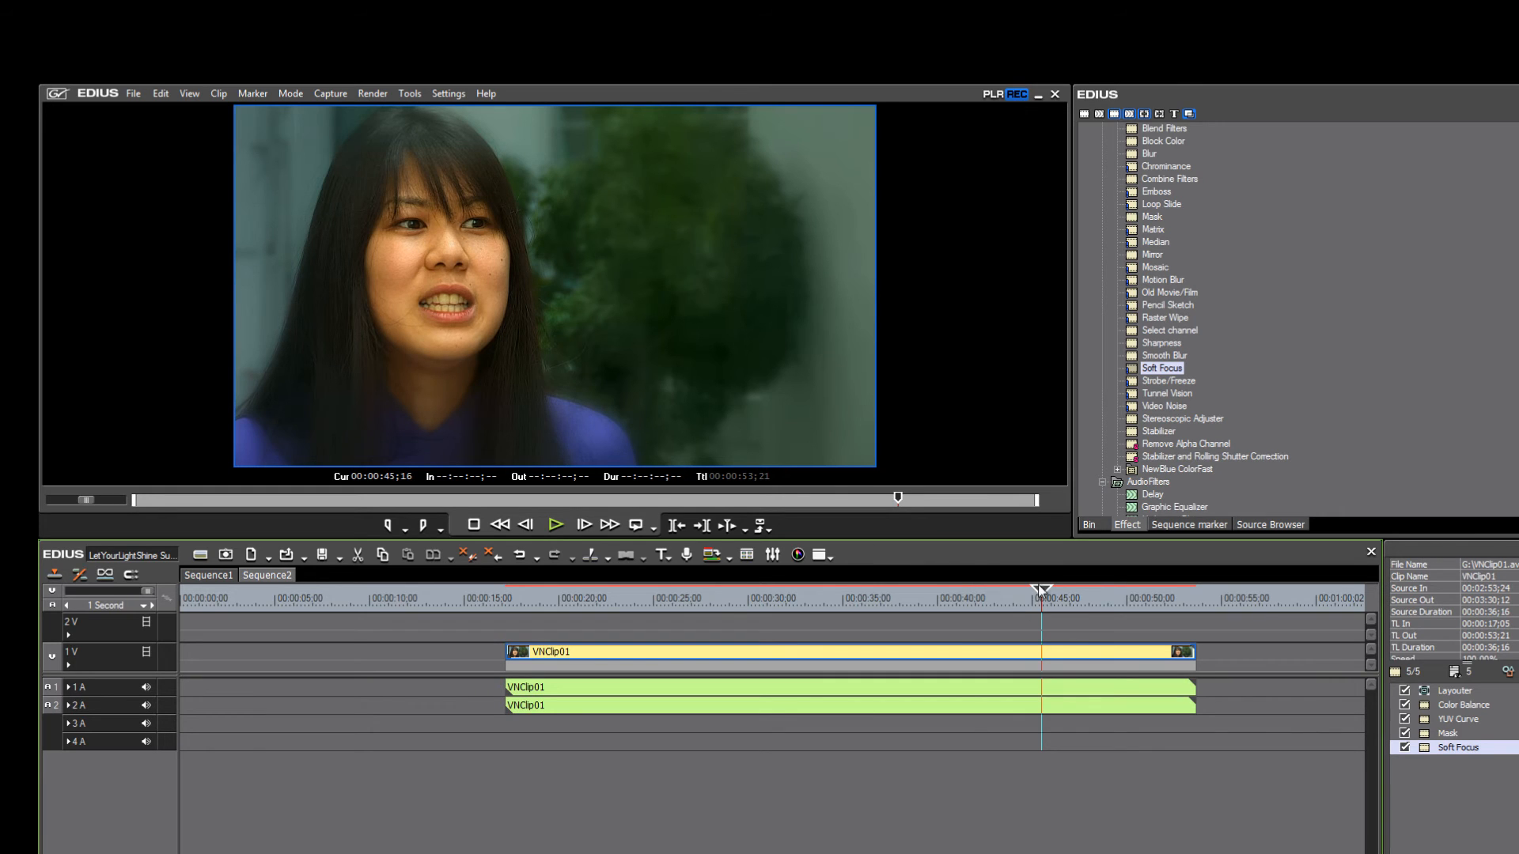
left_click(972, 602)
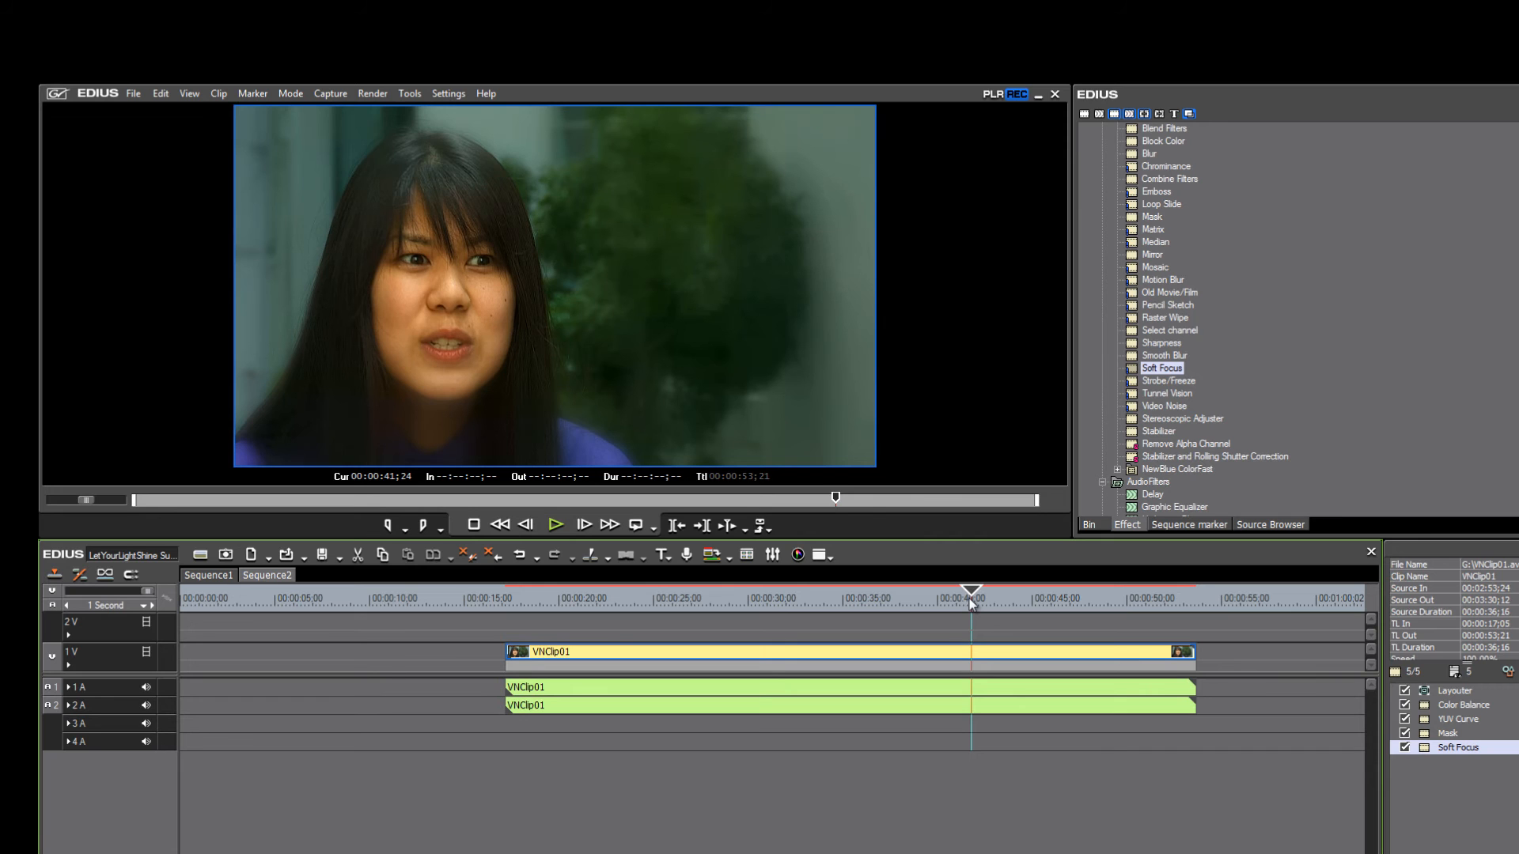
left_click(861, 599)
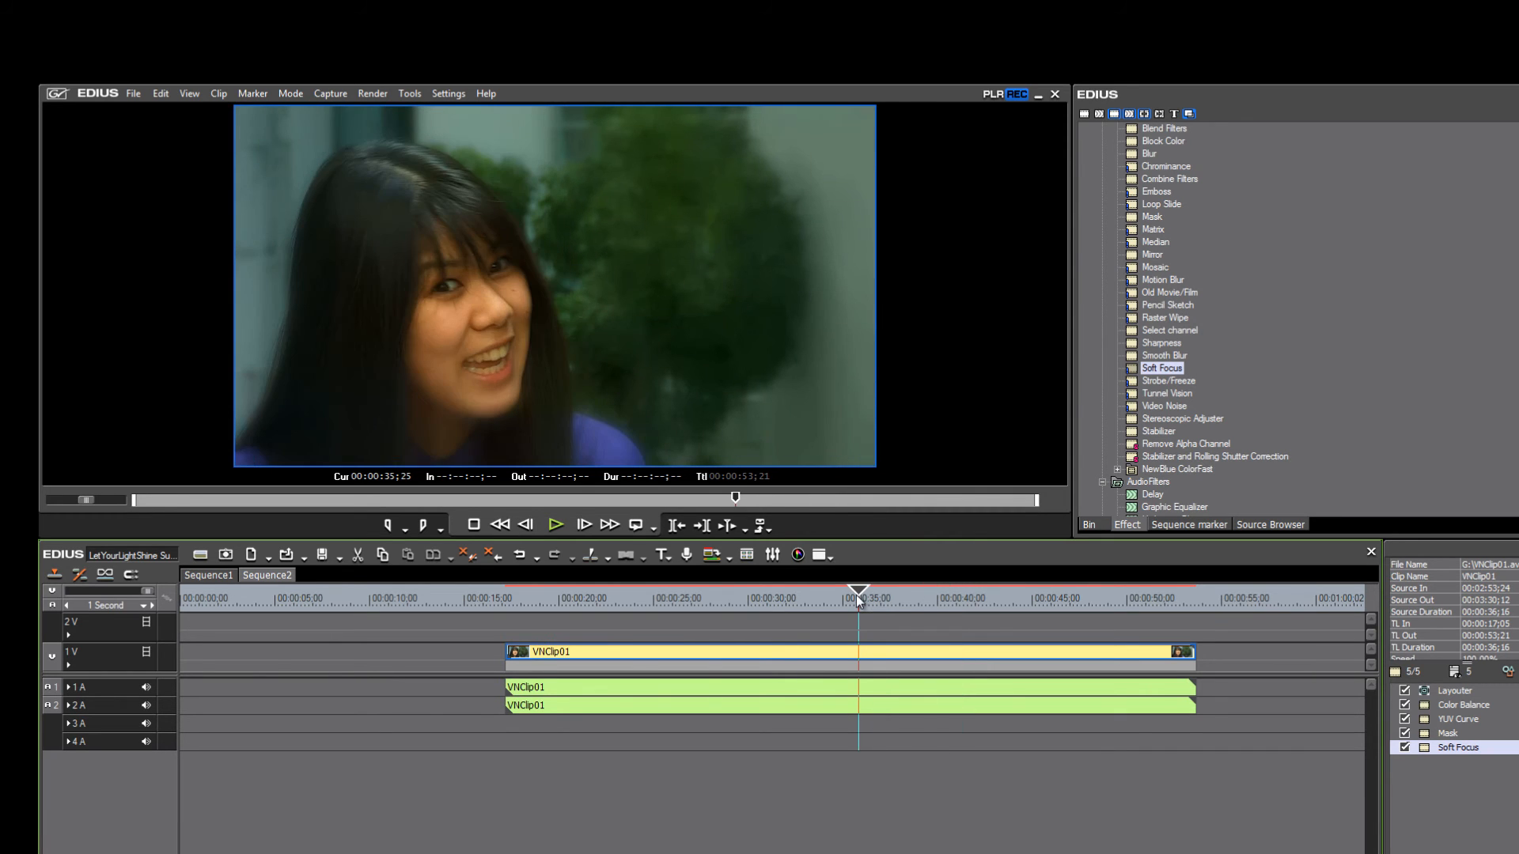
key("space")
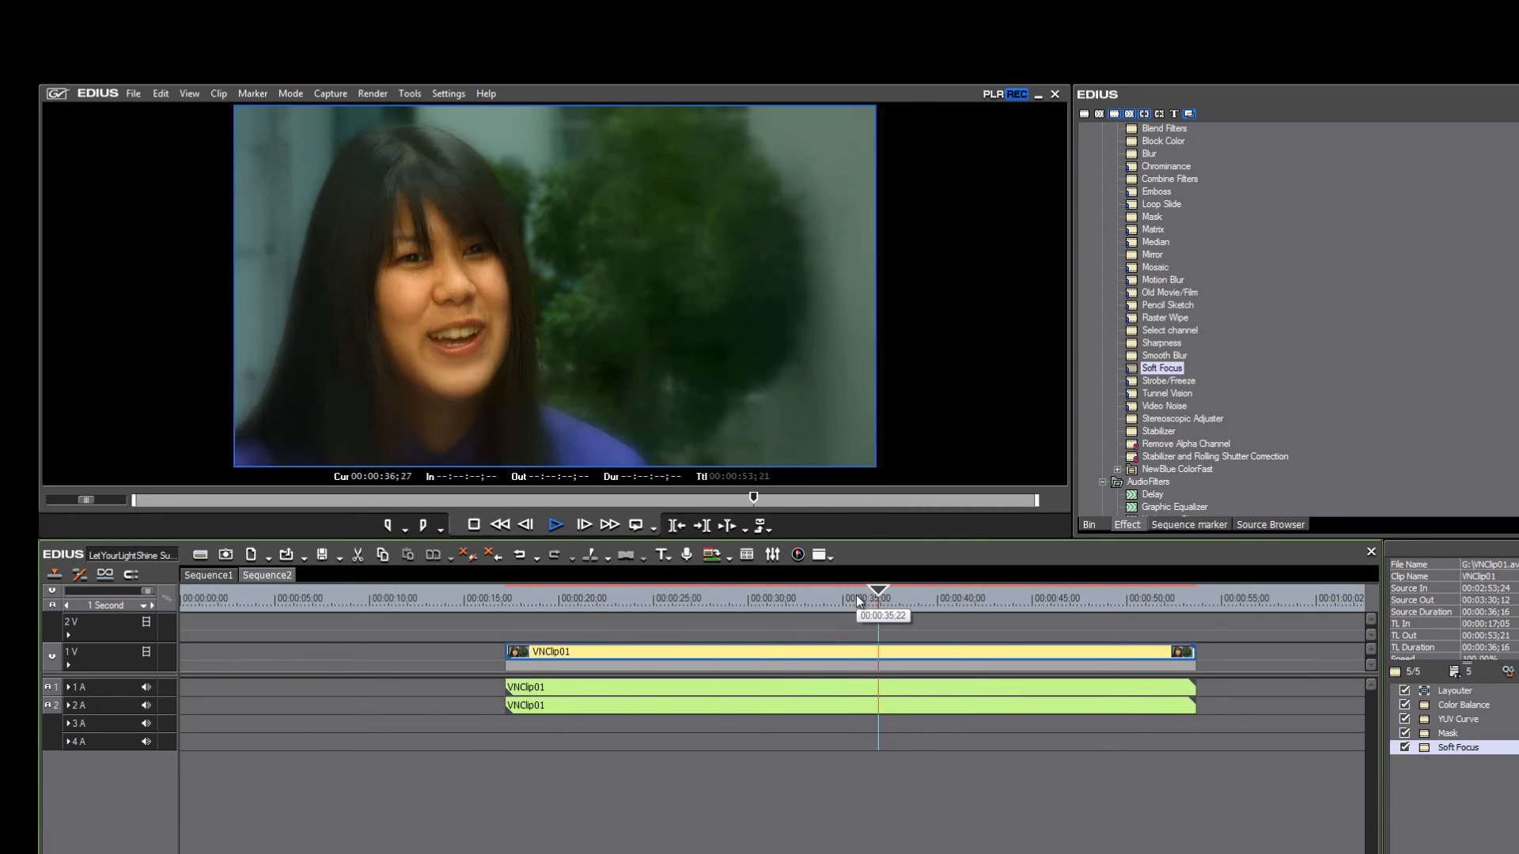
key("space")
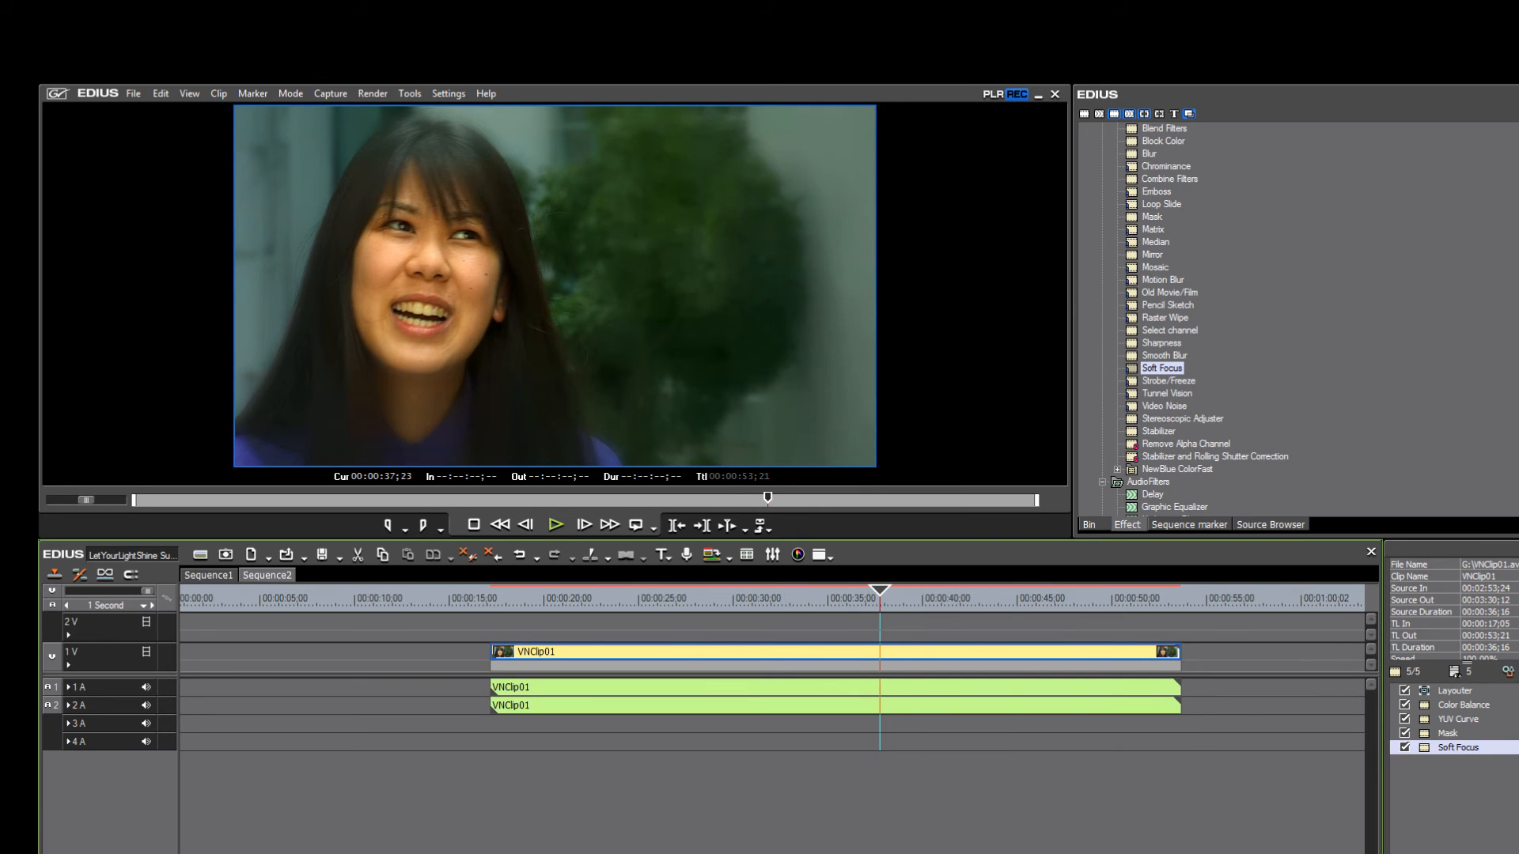
mouse_move(876, 595)
left_mouse_down()
mouse_move(858, 595)
mouse_move(885, 595)
left_mouse_up()
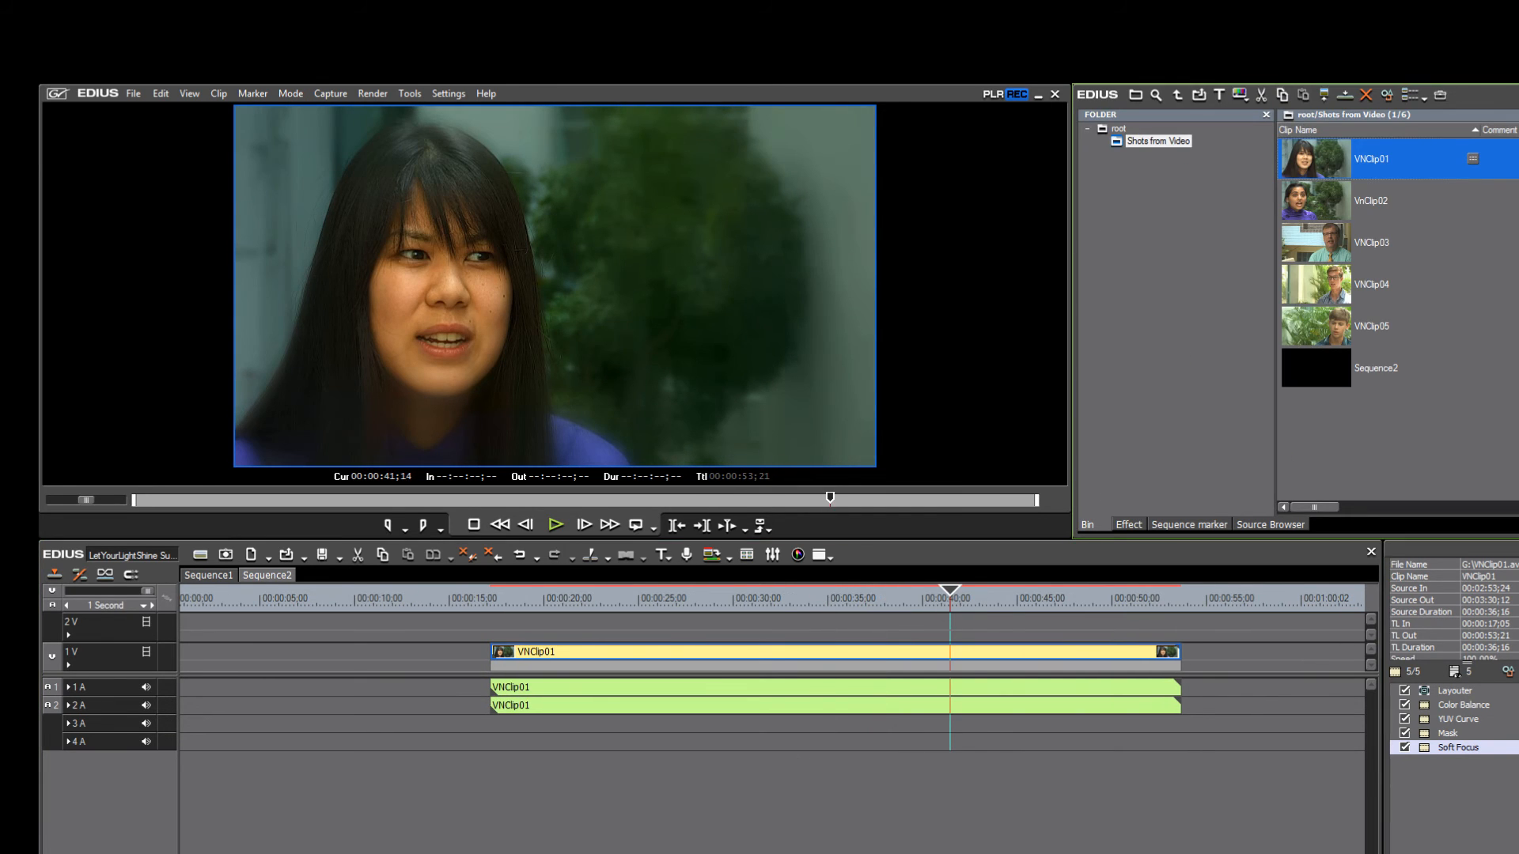
- Place VNClip03 on the 1V track shortly after VNClip01 and move the playhead to 00:01:09;20 within it
scroll(773, 672, "down", 8)
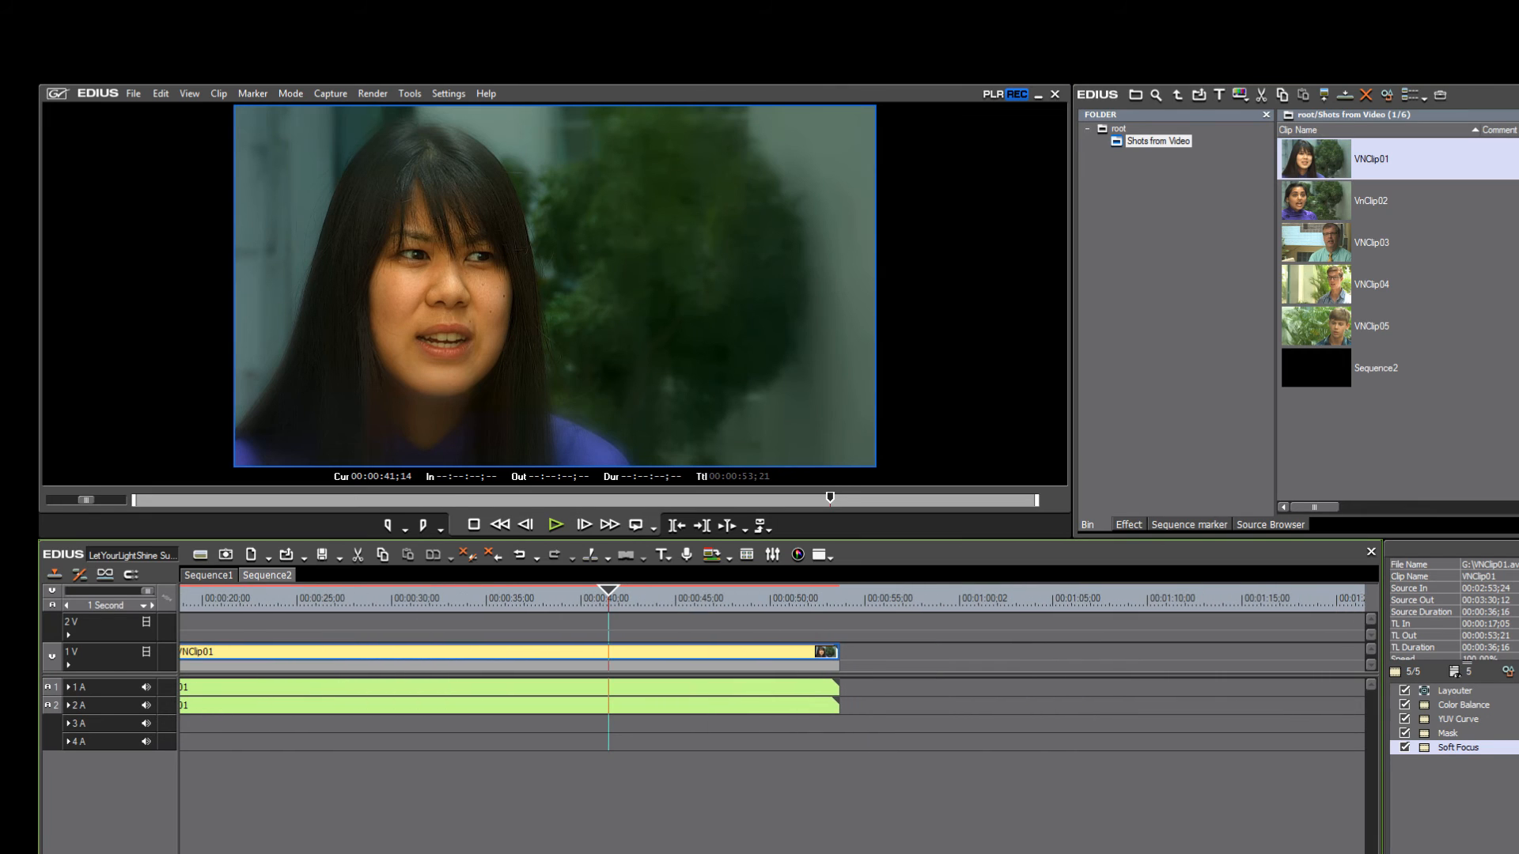
left_click_drag(1349, 241, 885, 655)
left_click_drag(917, 605, 1141, 602)
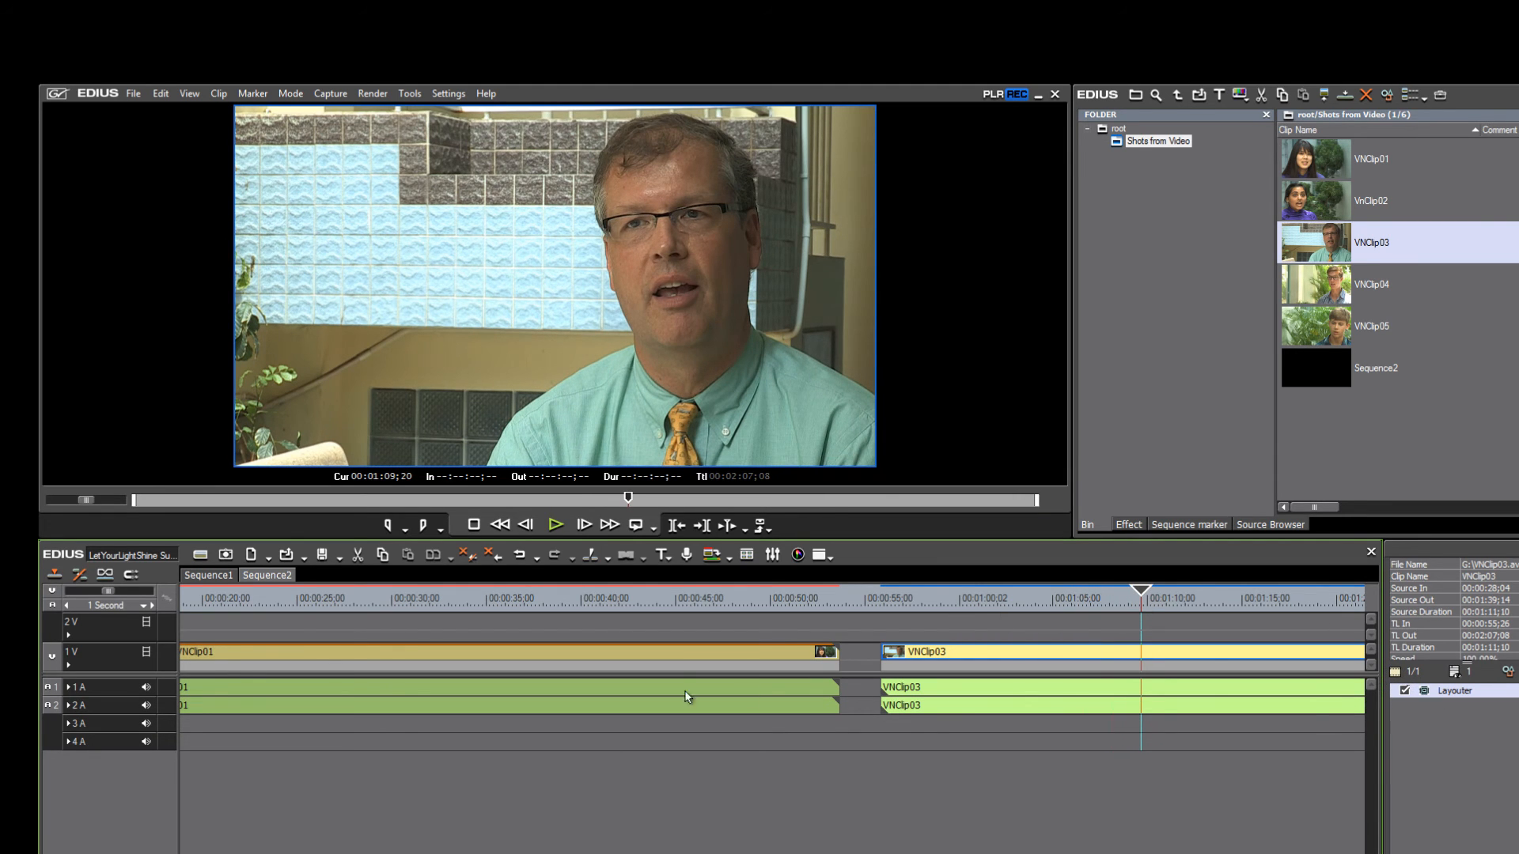
- Copy the Color Balance, YUV Curve, Mask and Soft Focus filters together from VNClip01 onto VNClip03
left_click(691, 658)
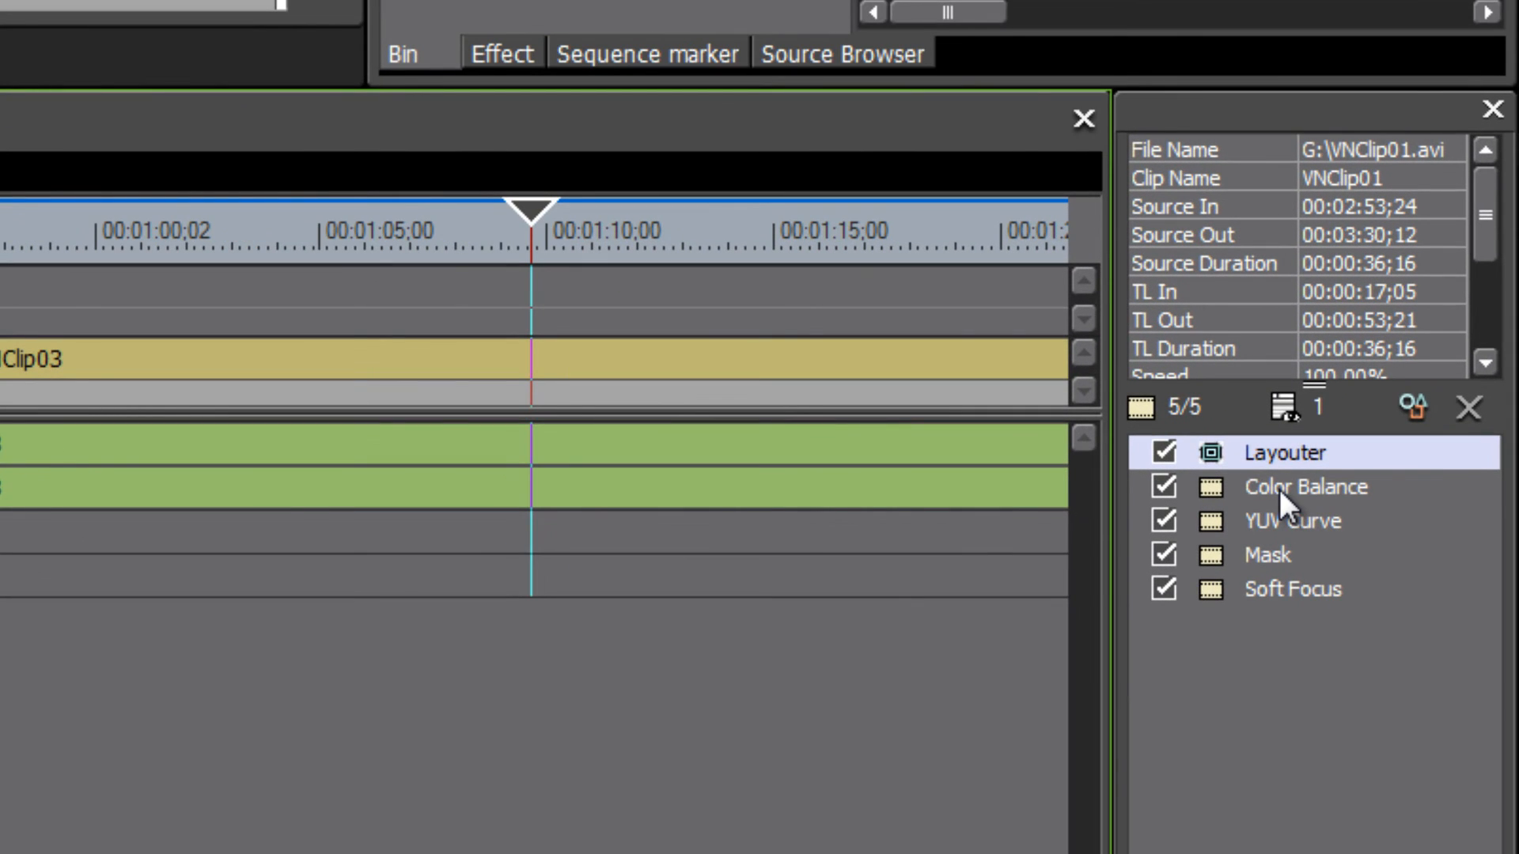
left_click(1279, 489)
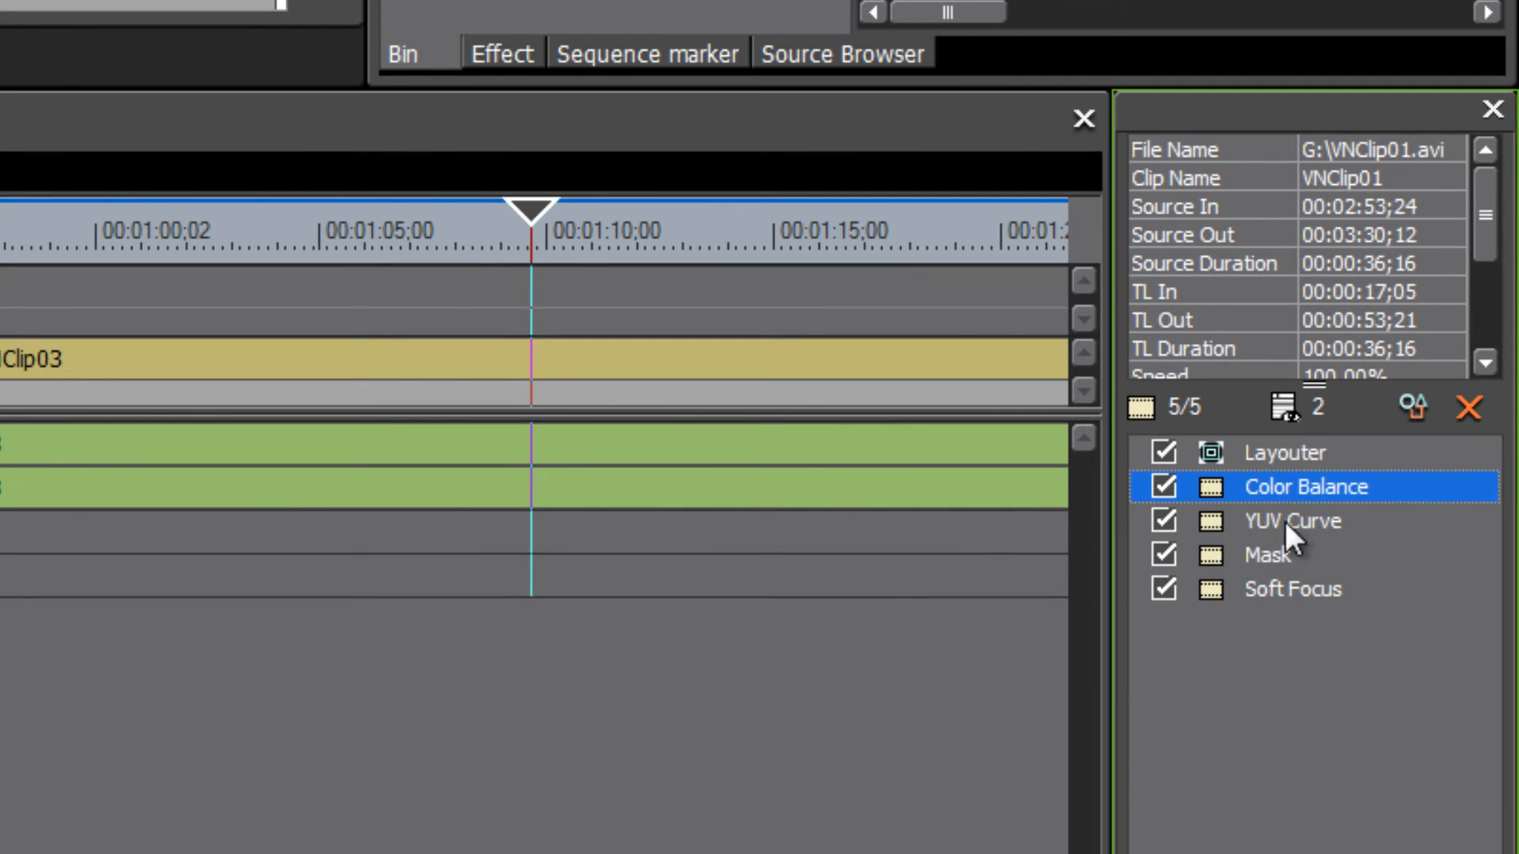
left_click(1277, 585, "shift")
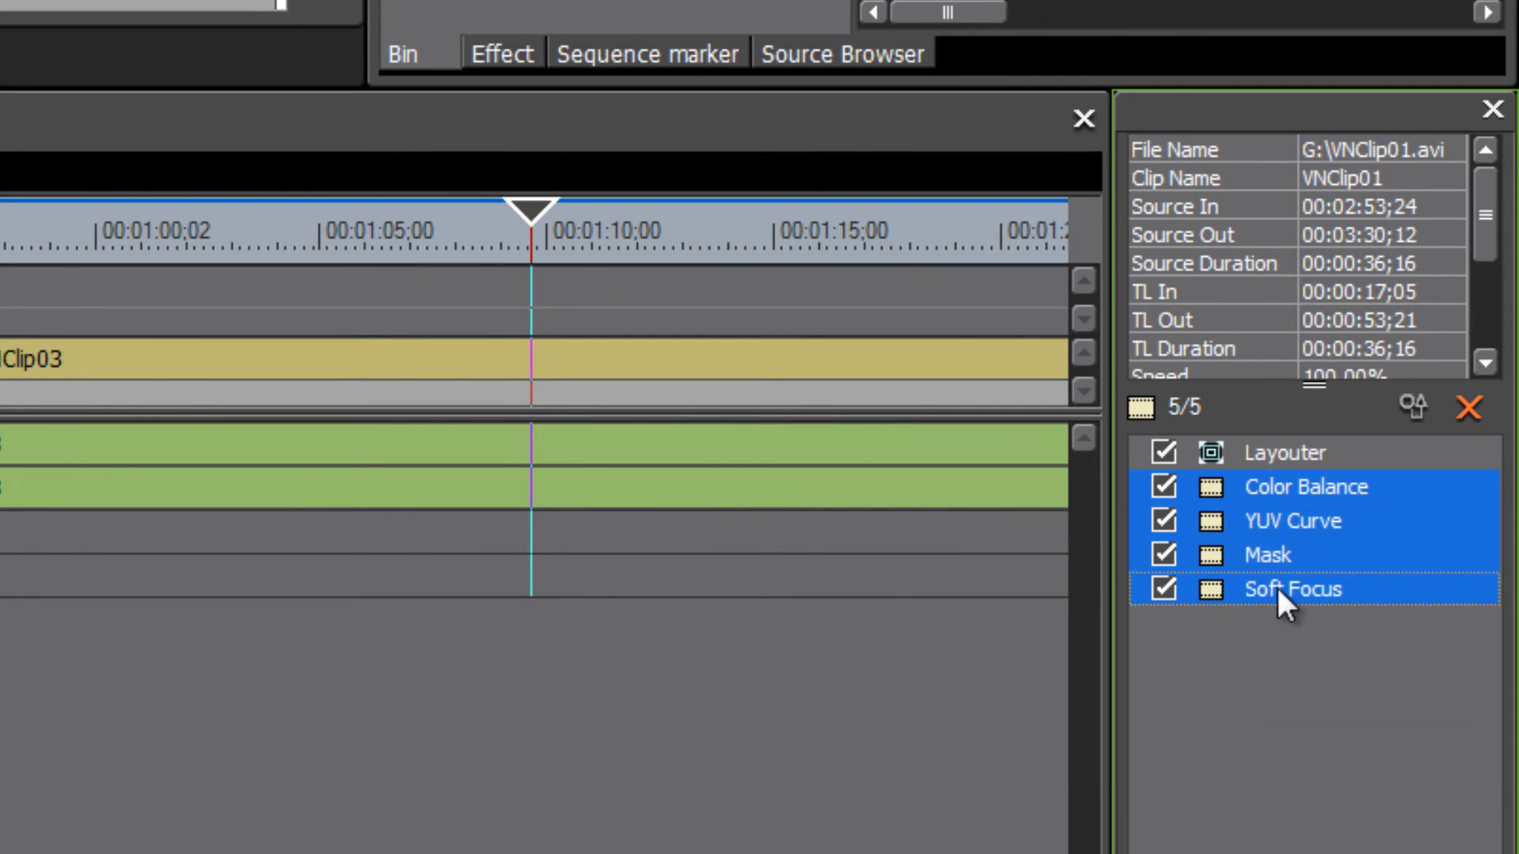
left_click_drag(1212, 489, 840, 375)
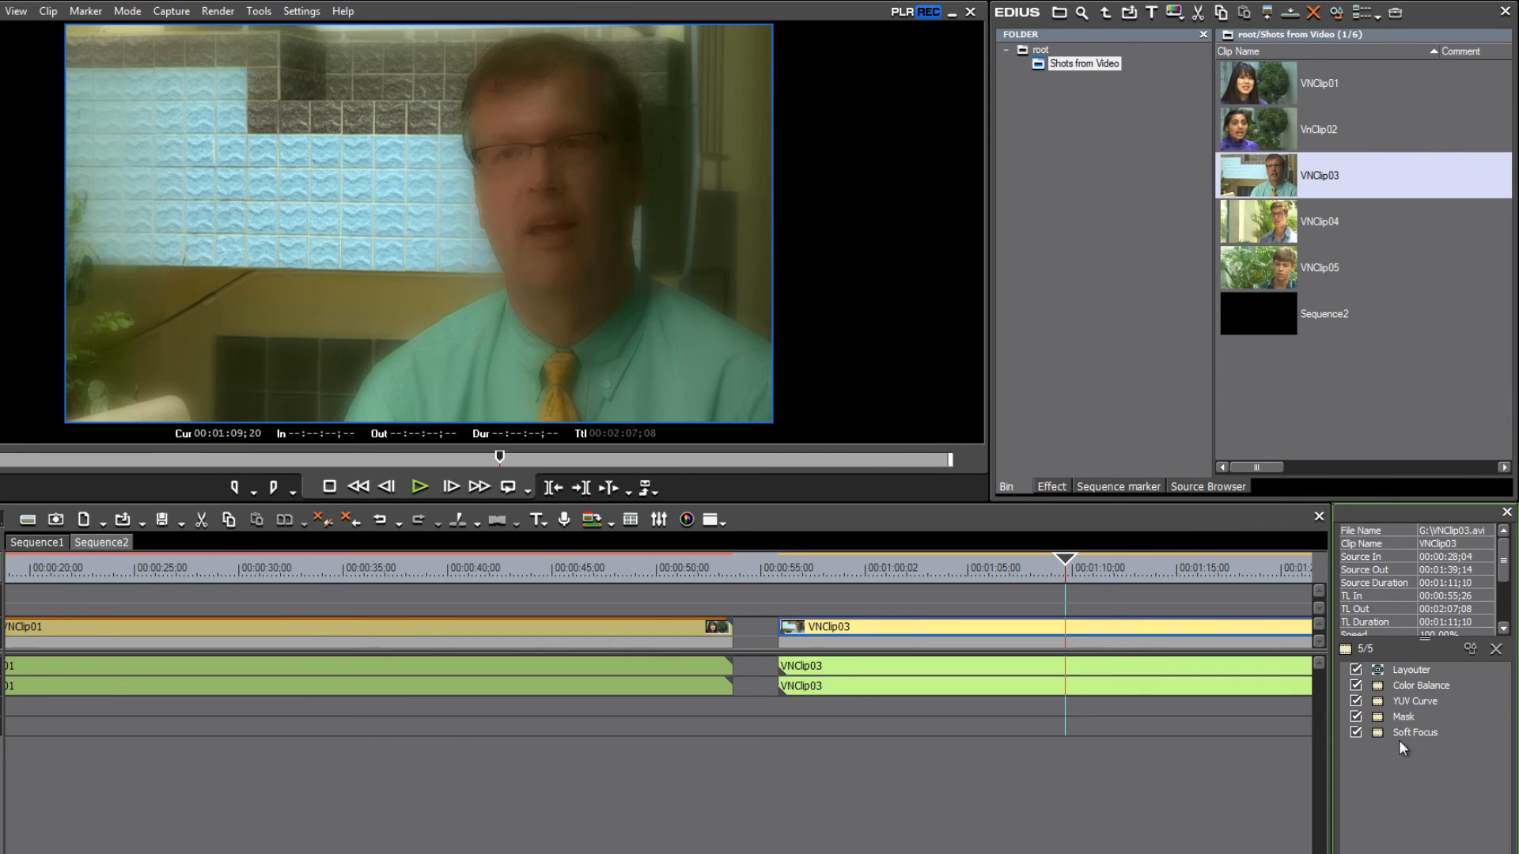
- In VNClip03's mask, move the right-side rectangle to about X 1164, Y 60 px, and enlarge the left one to about 248%, centred about X -704, Y 31 px
double_click(1403, 717)
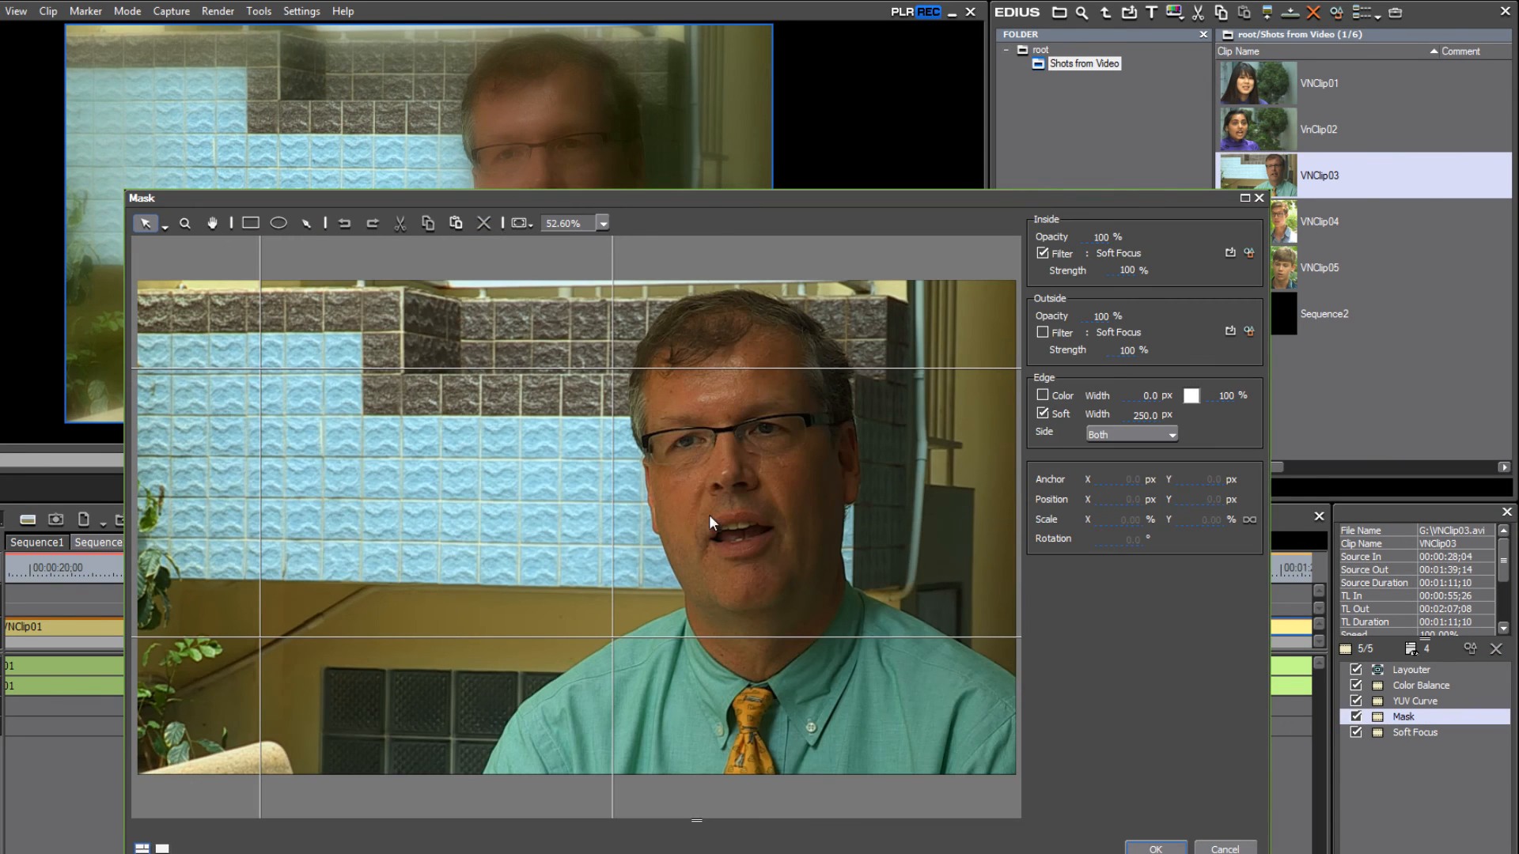
left_click_drag(714, 520, 978, 522)
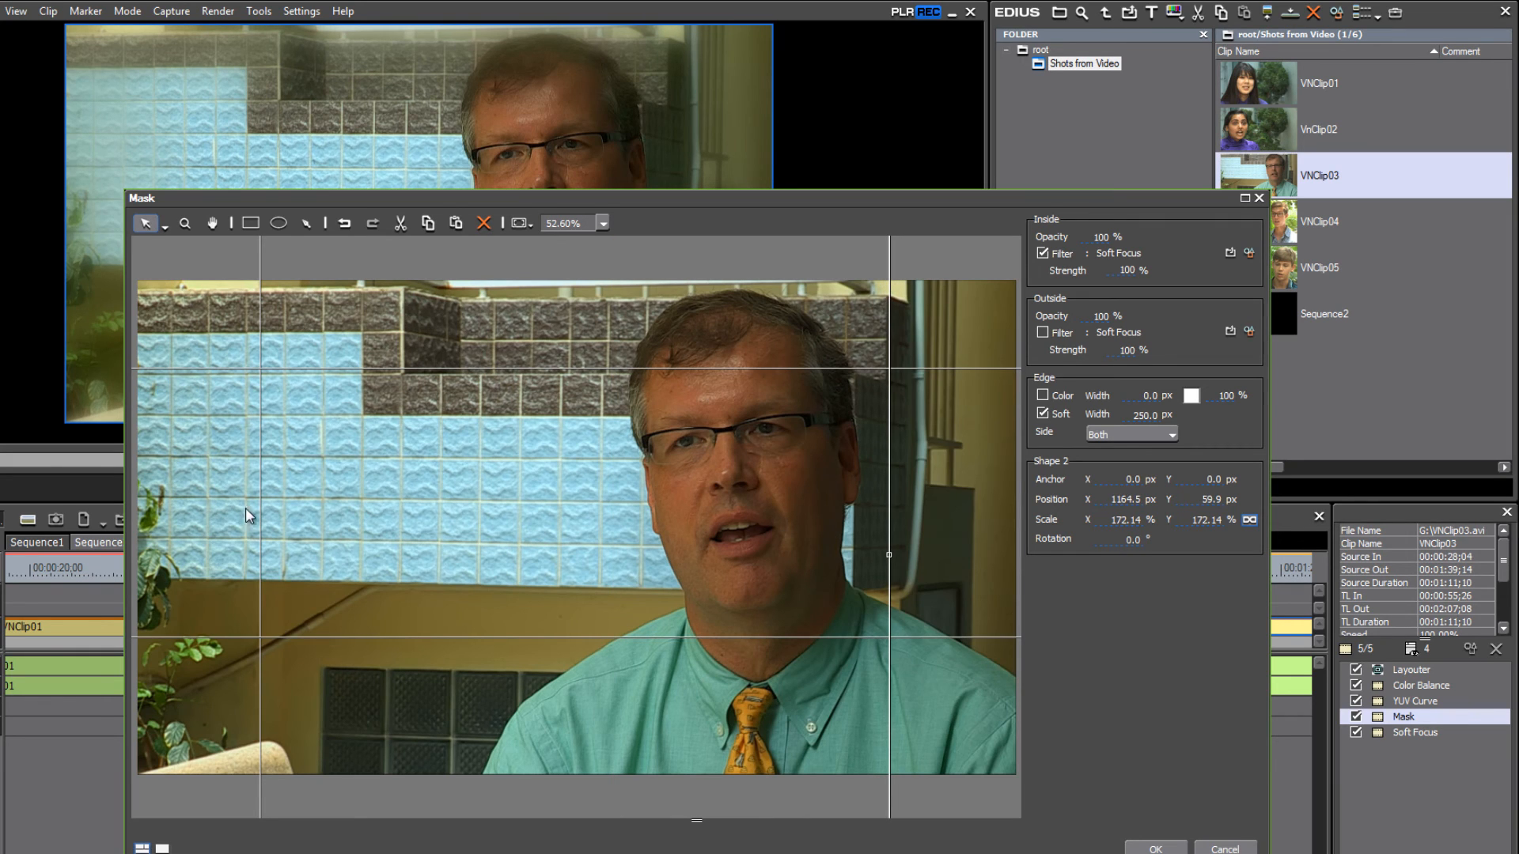
left_click_drag(258, 515, 573, 566)
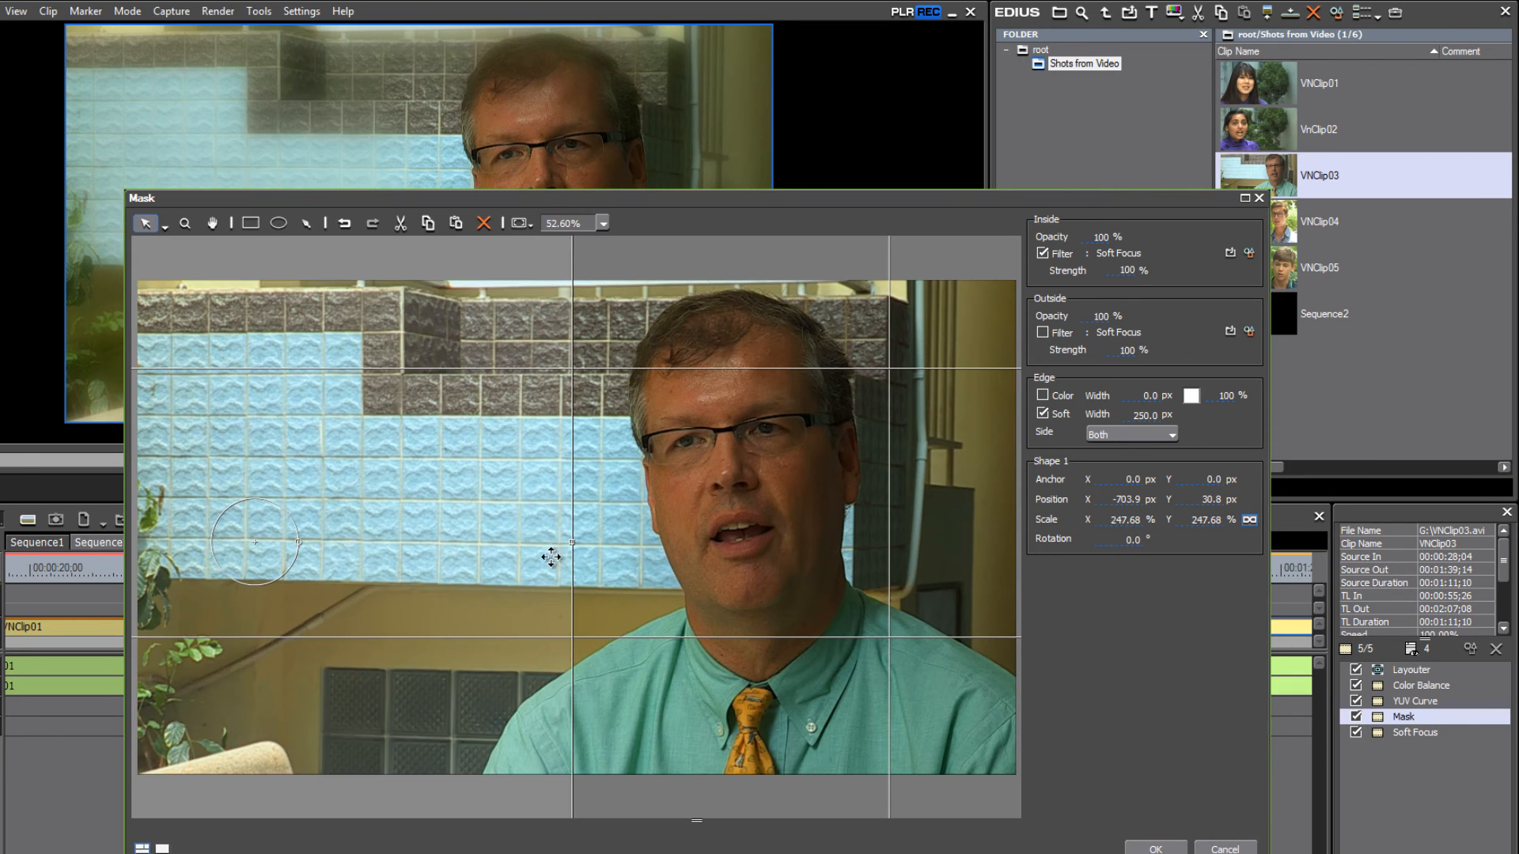
- Scale the top-edge mask rectangle down to about 84% to clear the man's head, and move the Mask window off the preview
left_click(633, 334)
left_click(710, 740)
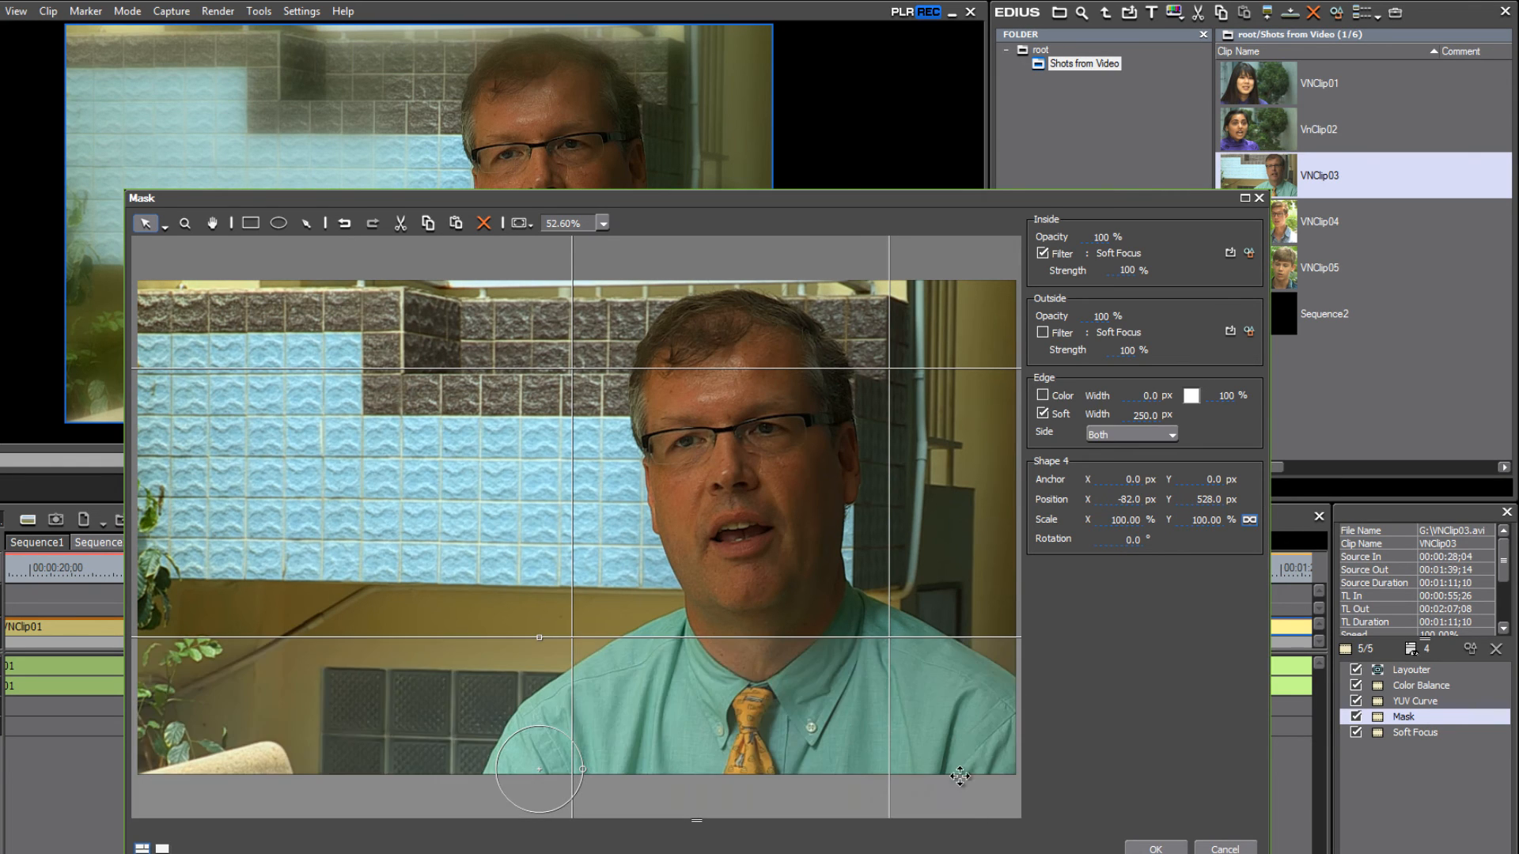
left_click(709, 341)
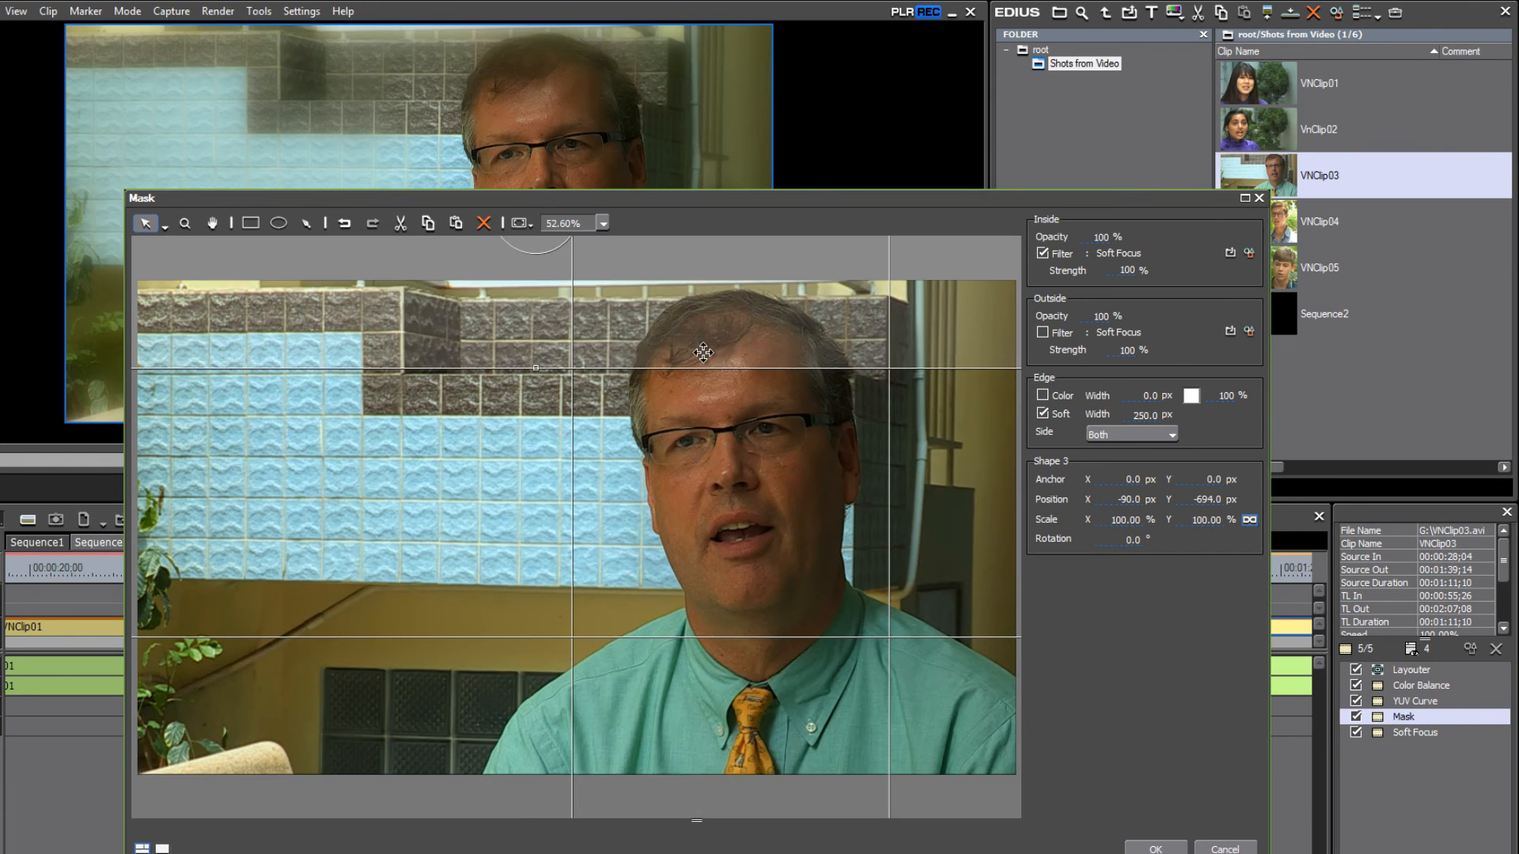
left_click_drag(537, 364, 537, 343)
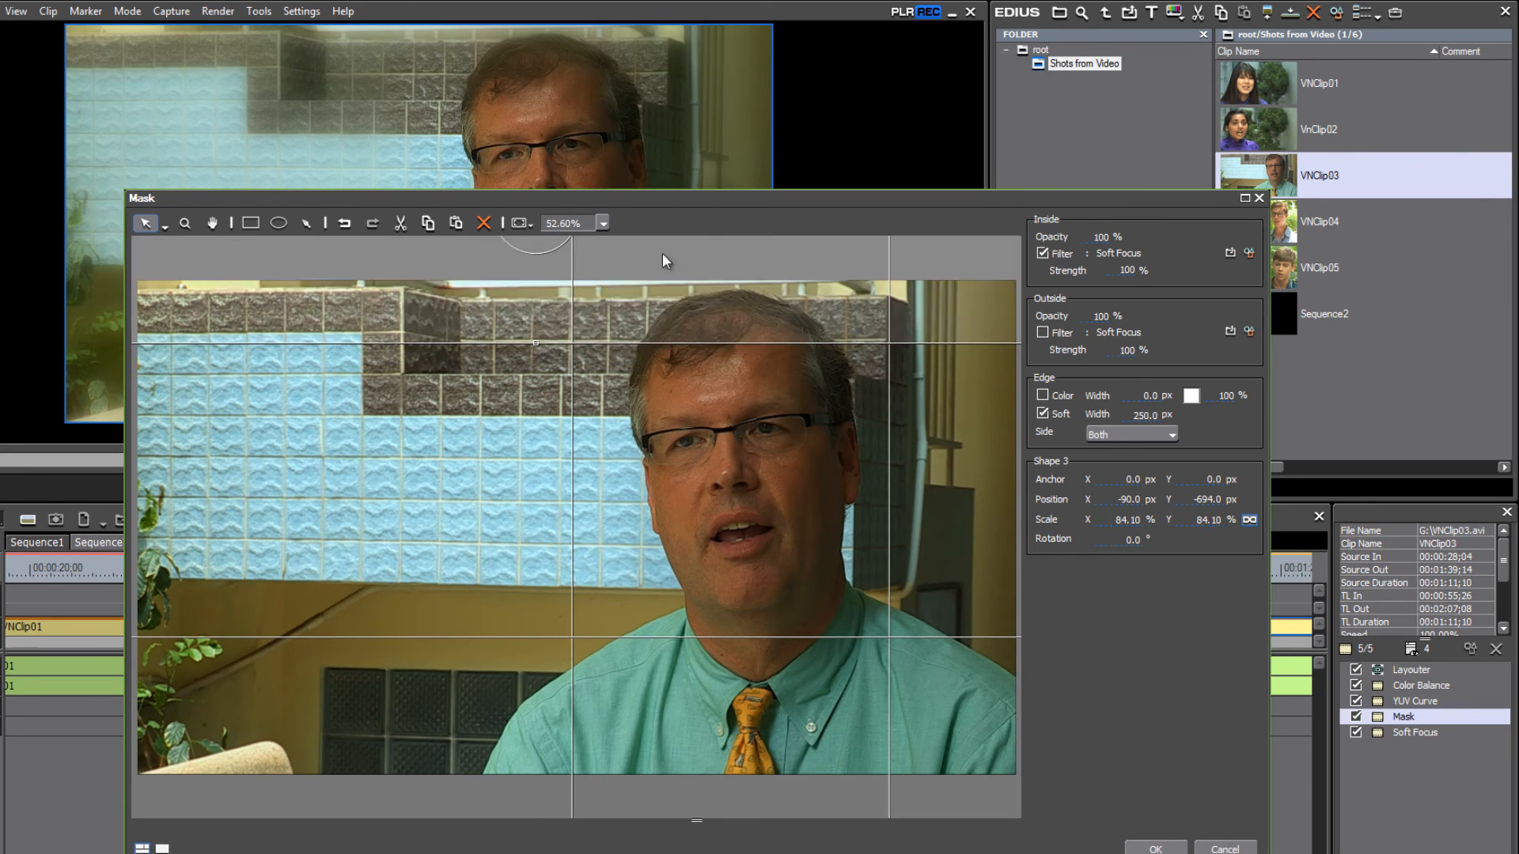
left_click_drag(702, 190, 1376, 193)
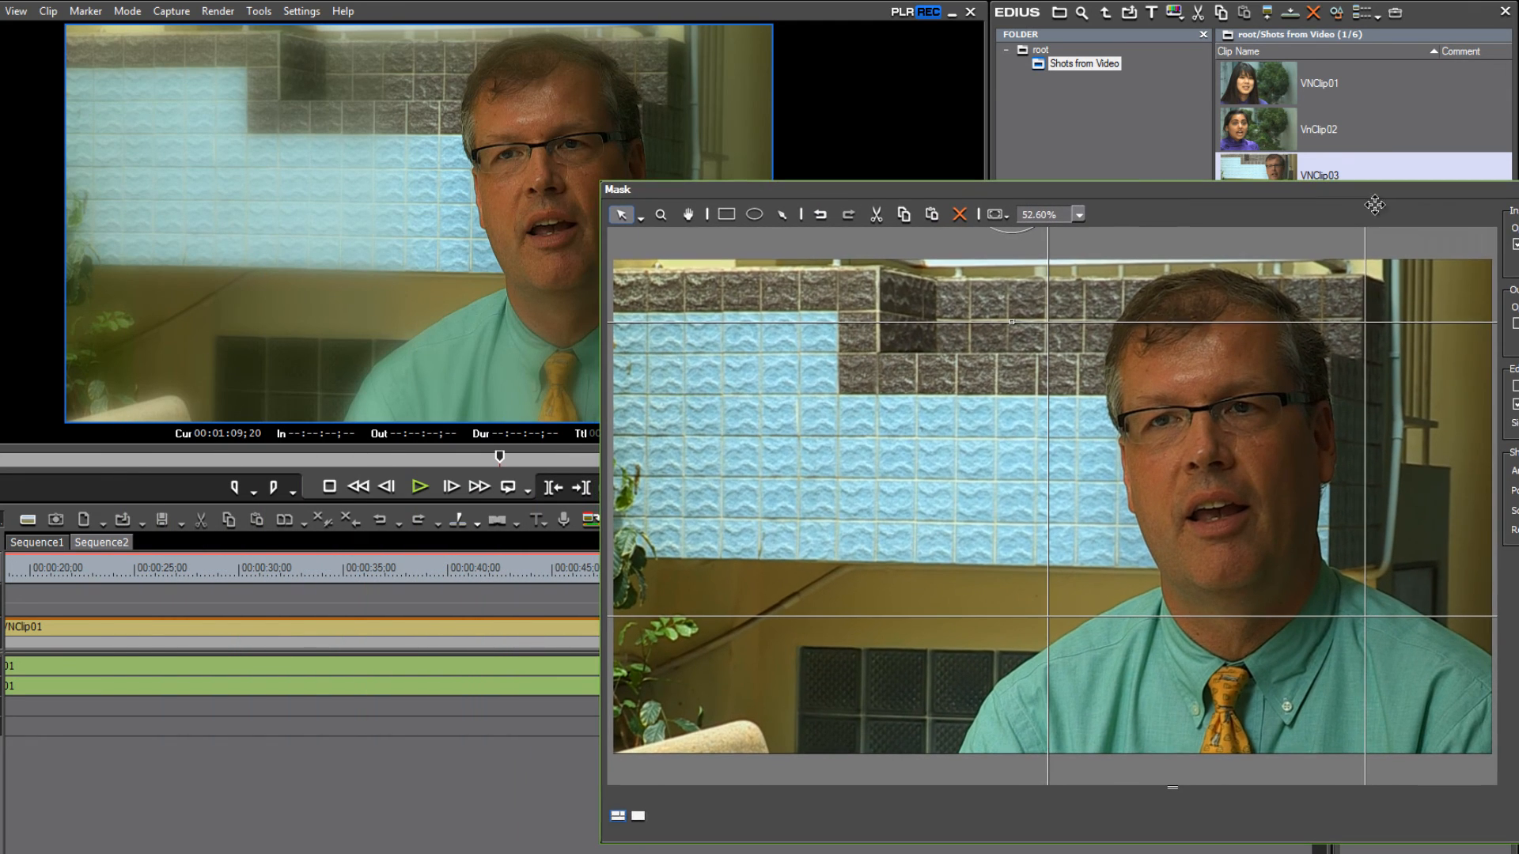
- Check the lower mask rectangle over the man's shirt, reposition the Mask window and accept the mask changes for VNClip03
left_click(1228, 653)
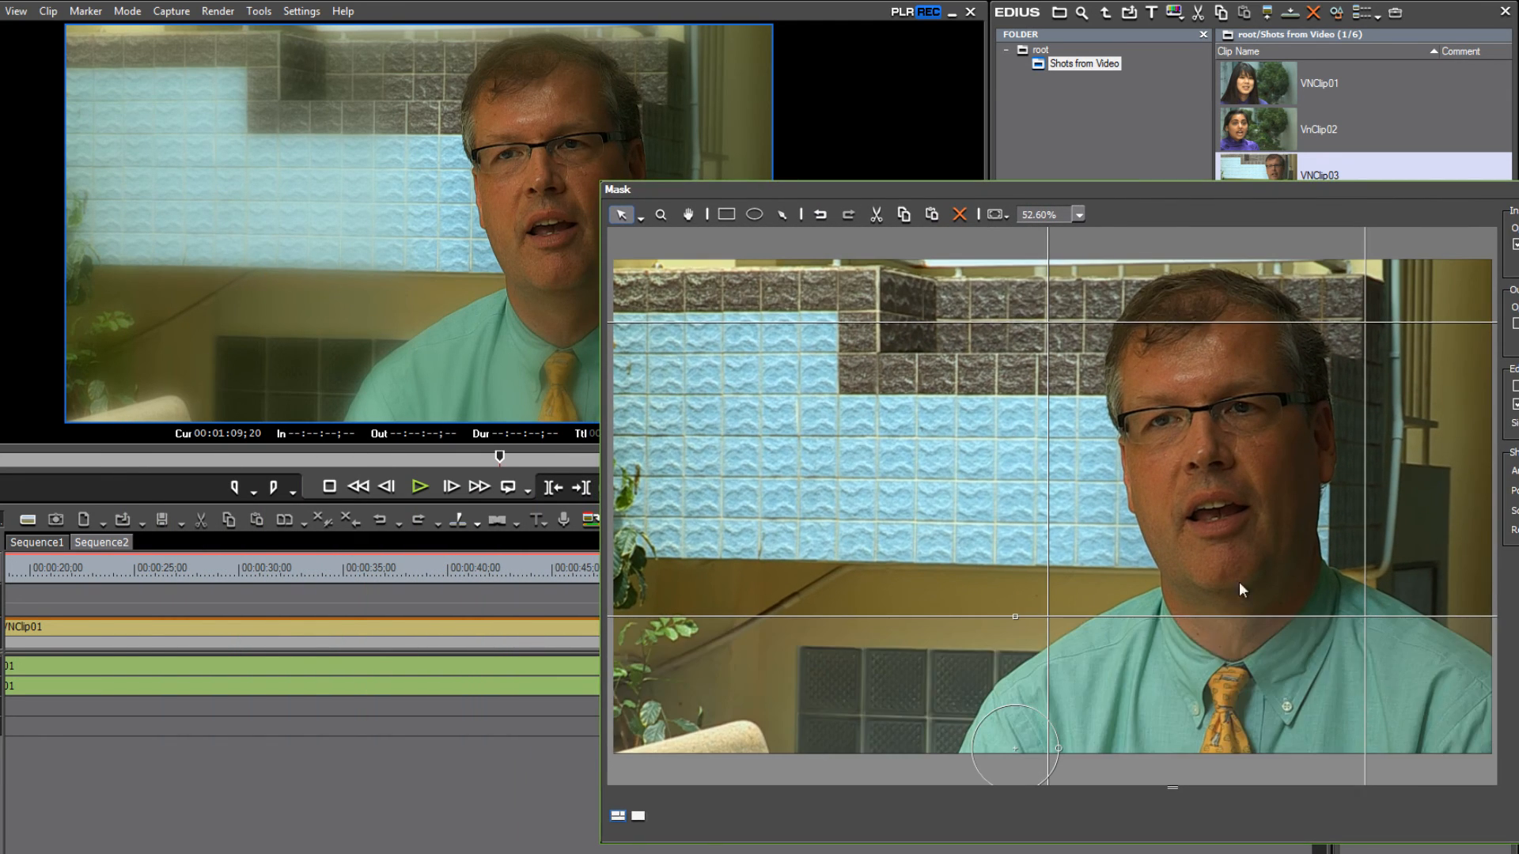
left_click_drag(1198, 196, 604, 287)
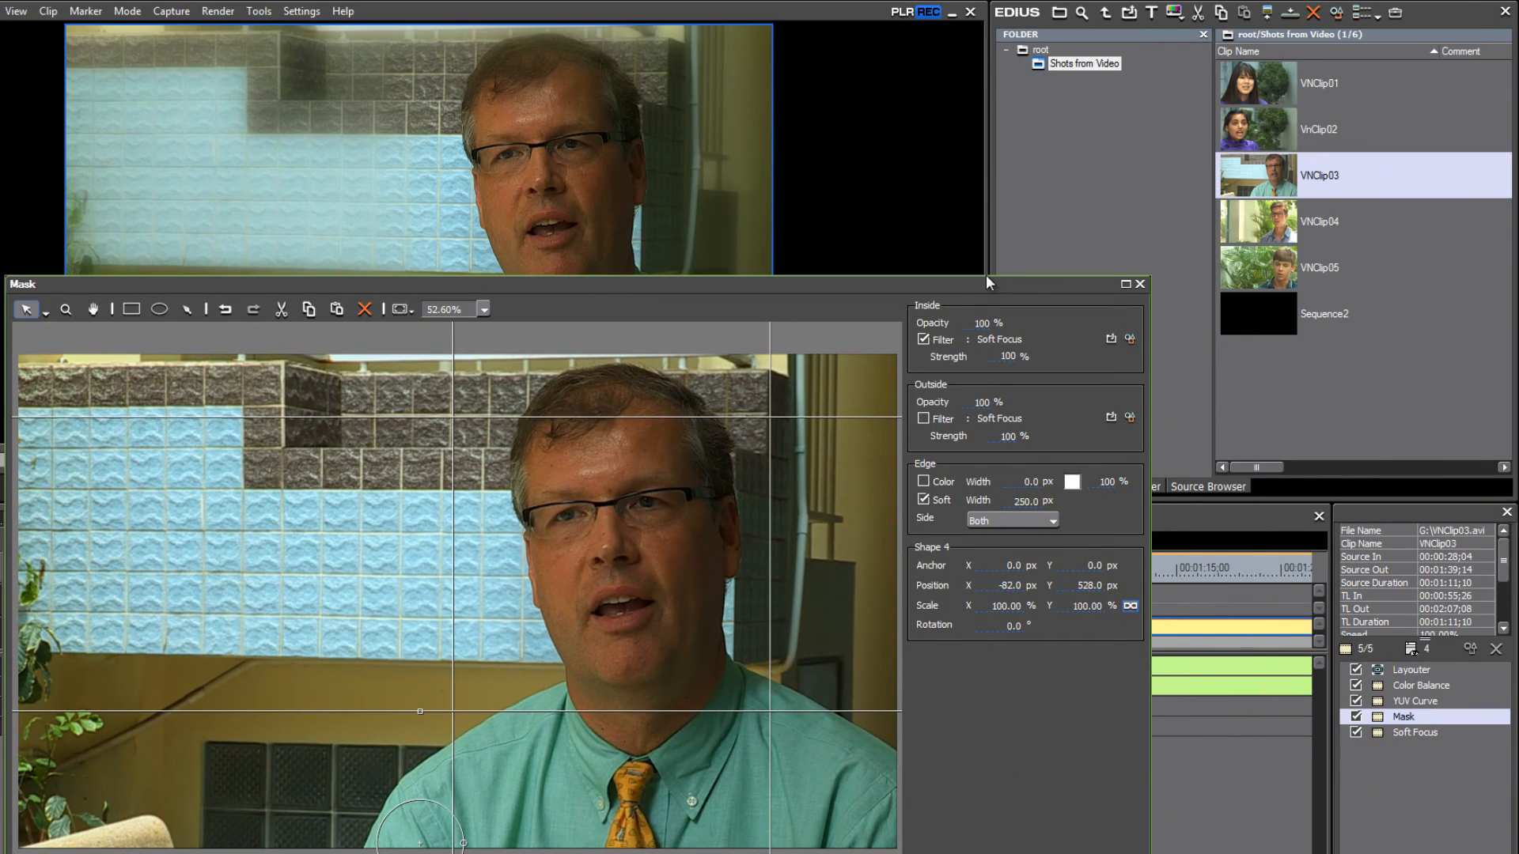
left_click_drag(986, 279, 994, 176)
left_click(1043, 809)
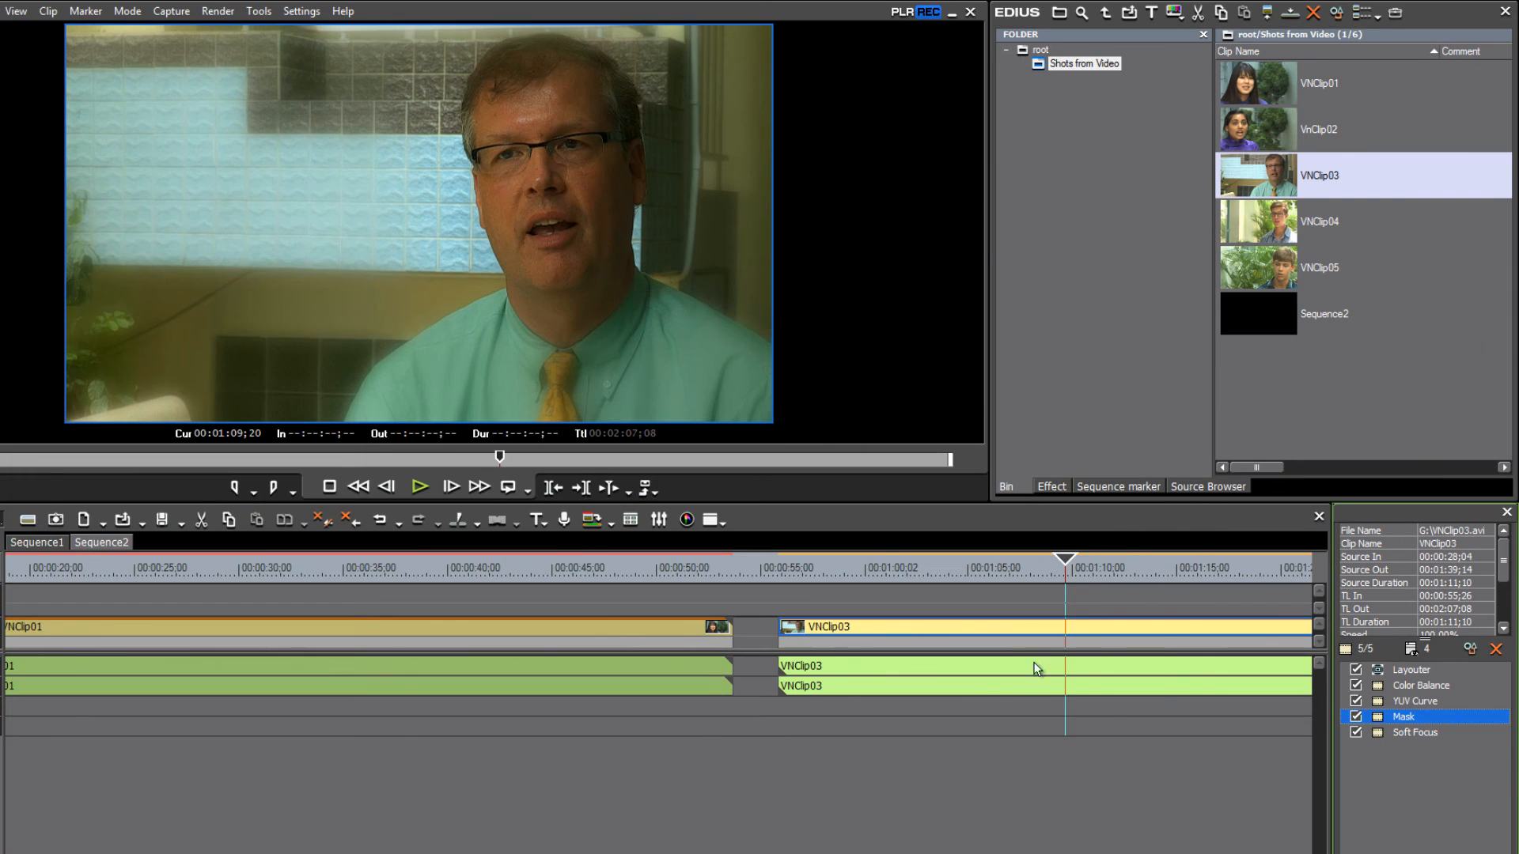
- Scrub VNClip03 to 00:01:17;29 and extend the left mask rectangle's inner edge closer to the man's face, accepting the mask
left_click_drag(1029, 563, 815, 604)
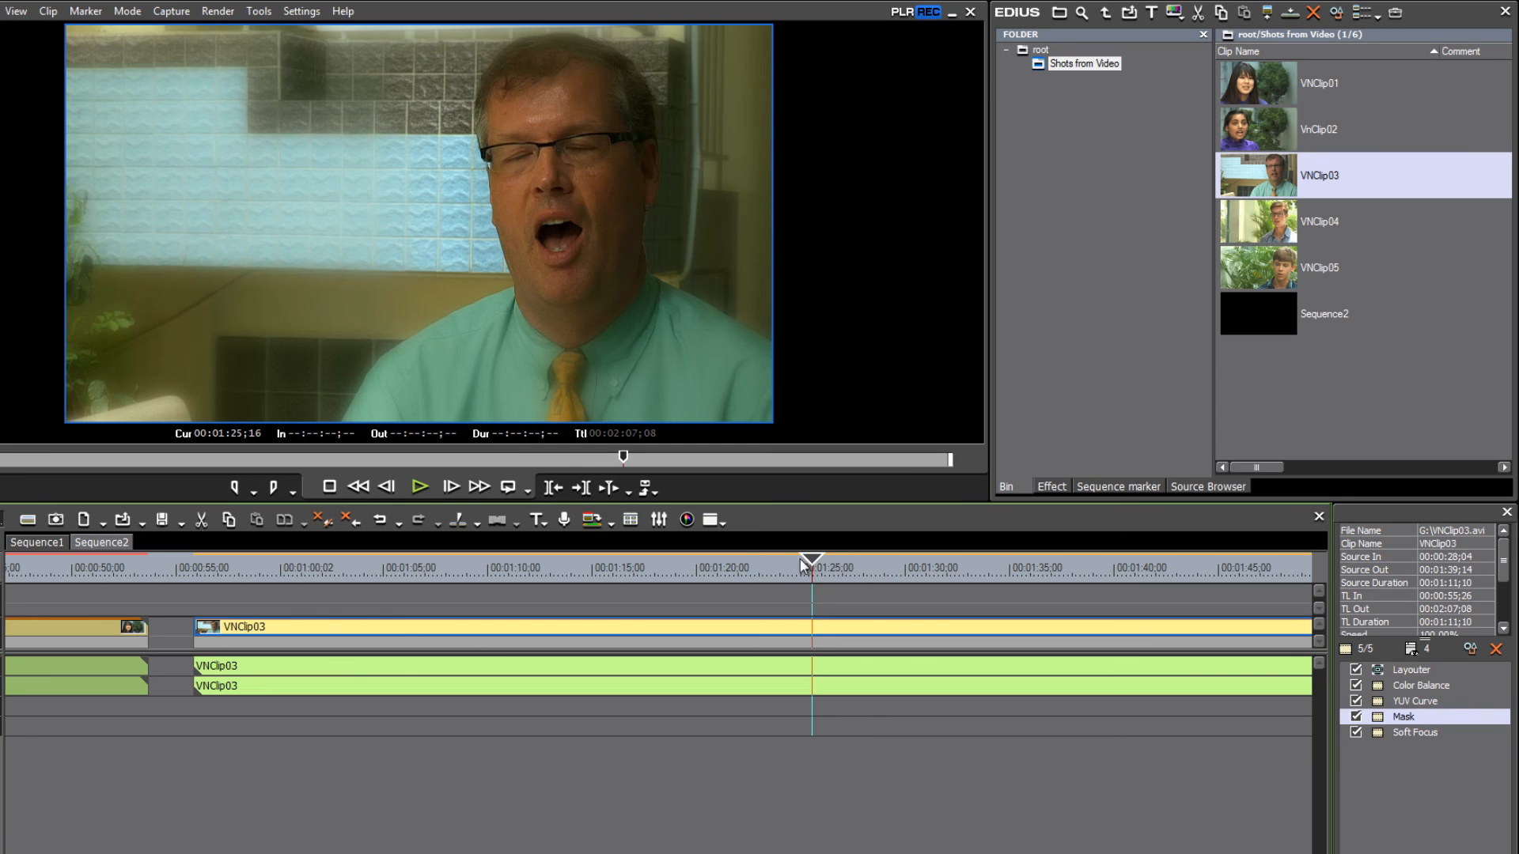
left_click_drag(809, 564, 655, 587)
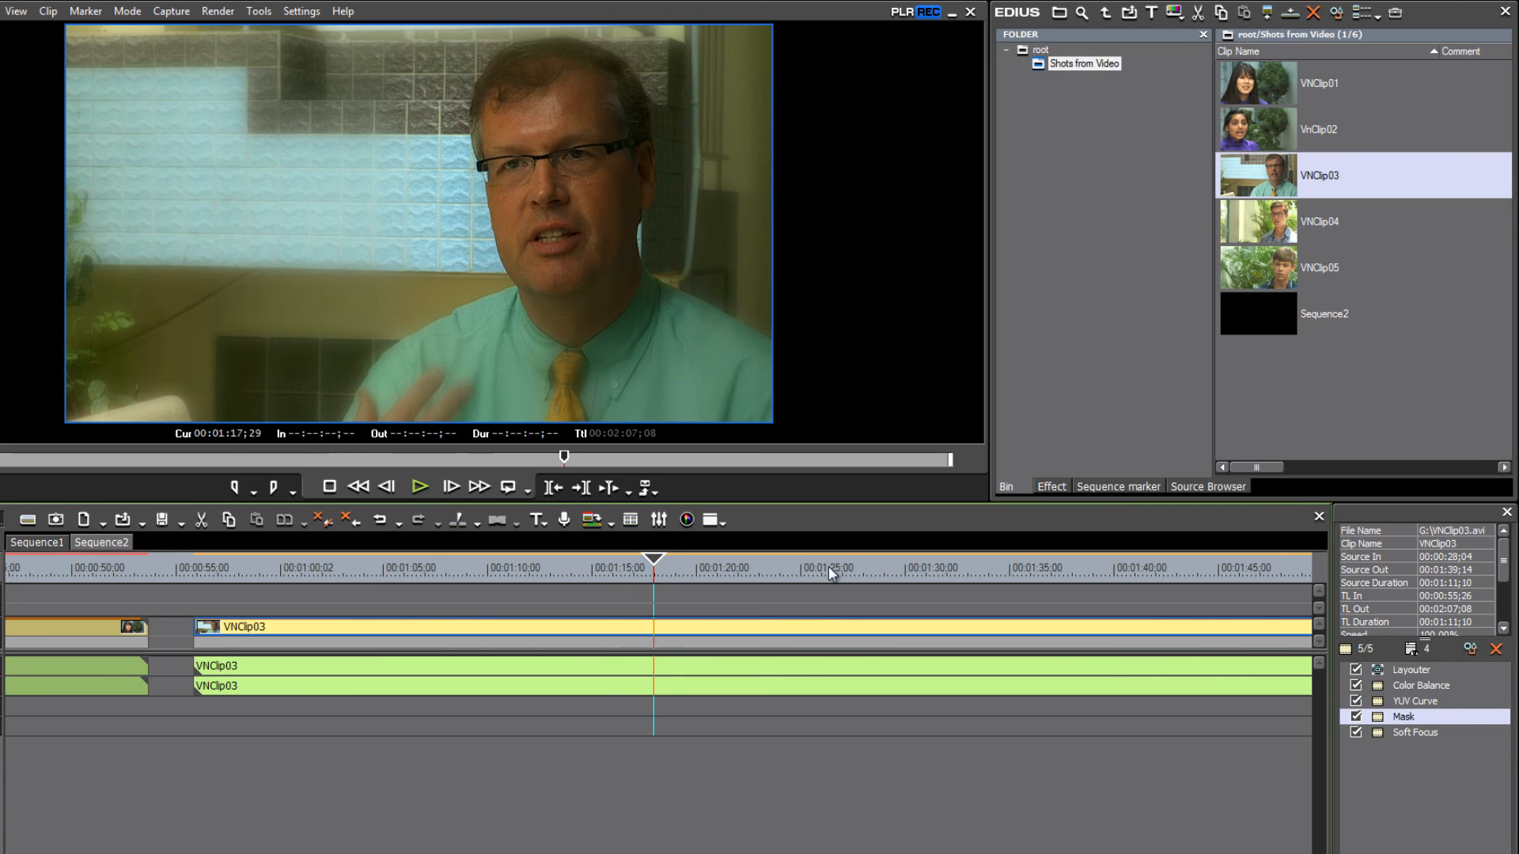
double_click(1404, 718)
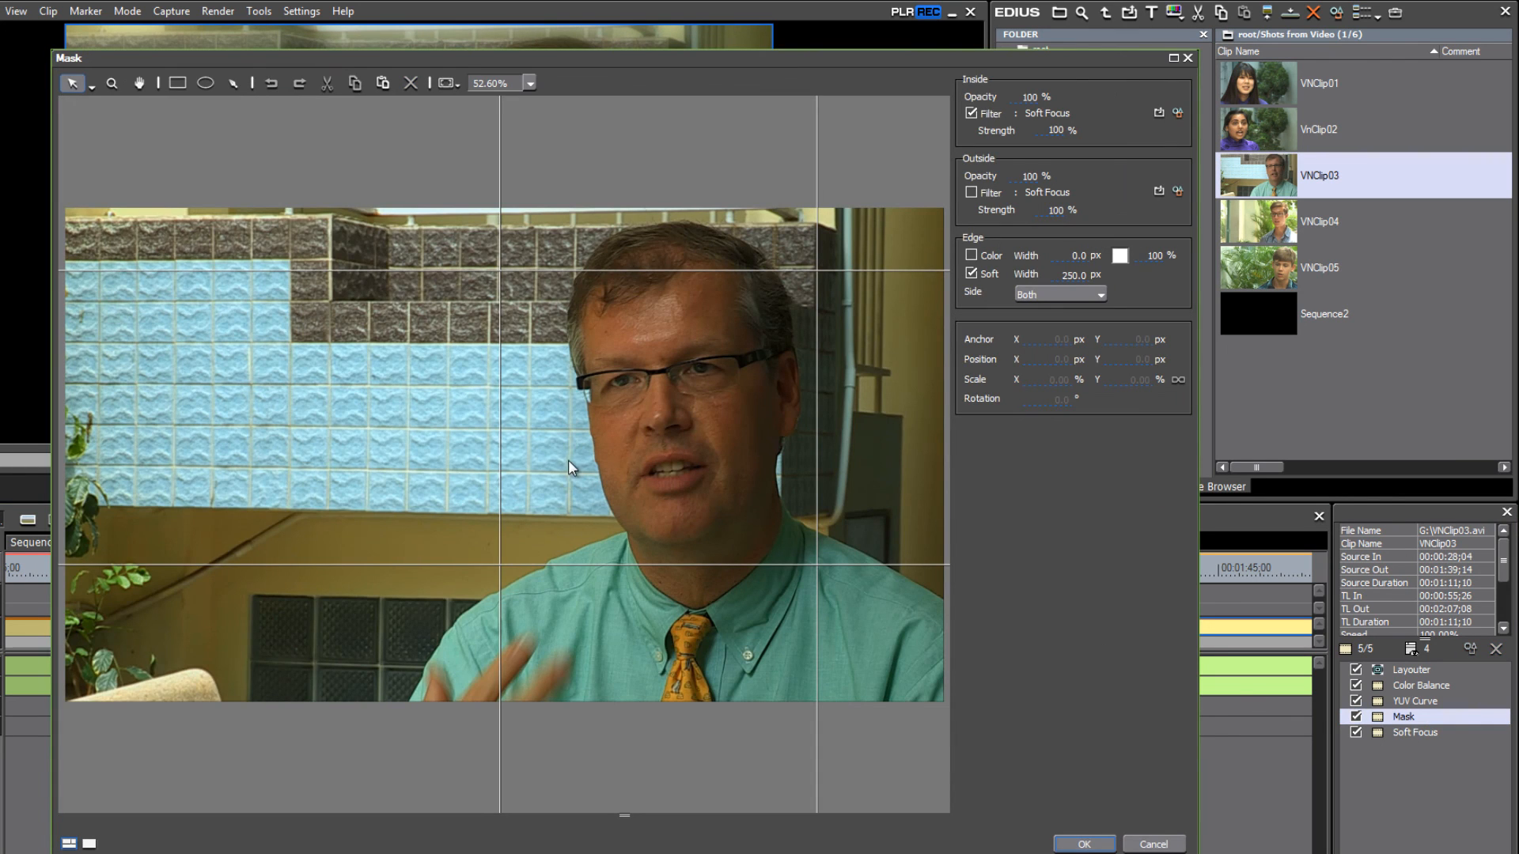
left_click(441, 458)
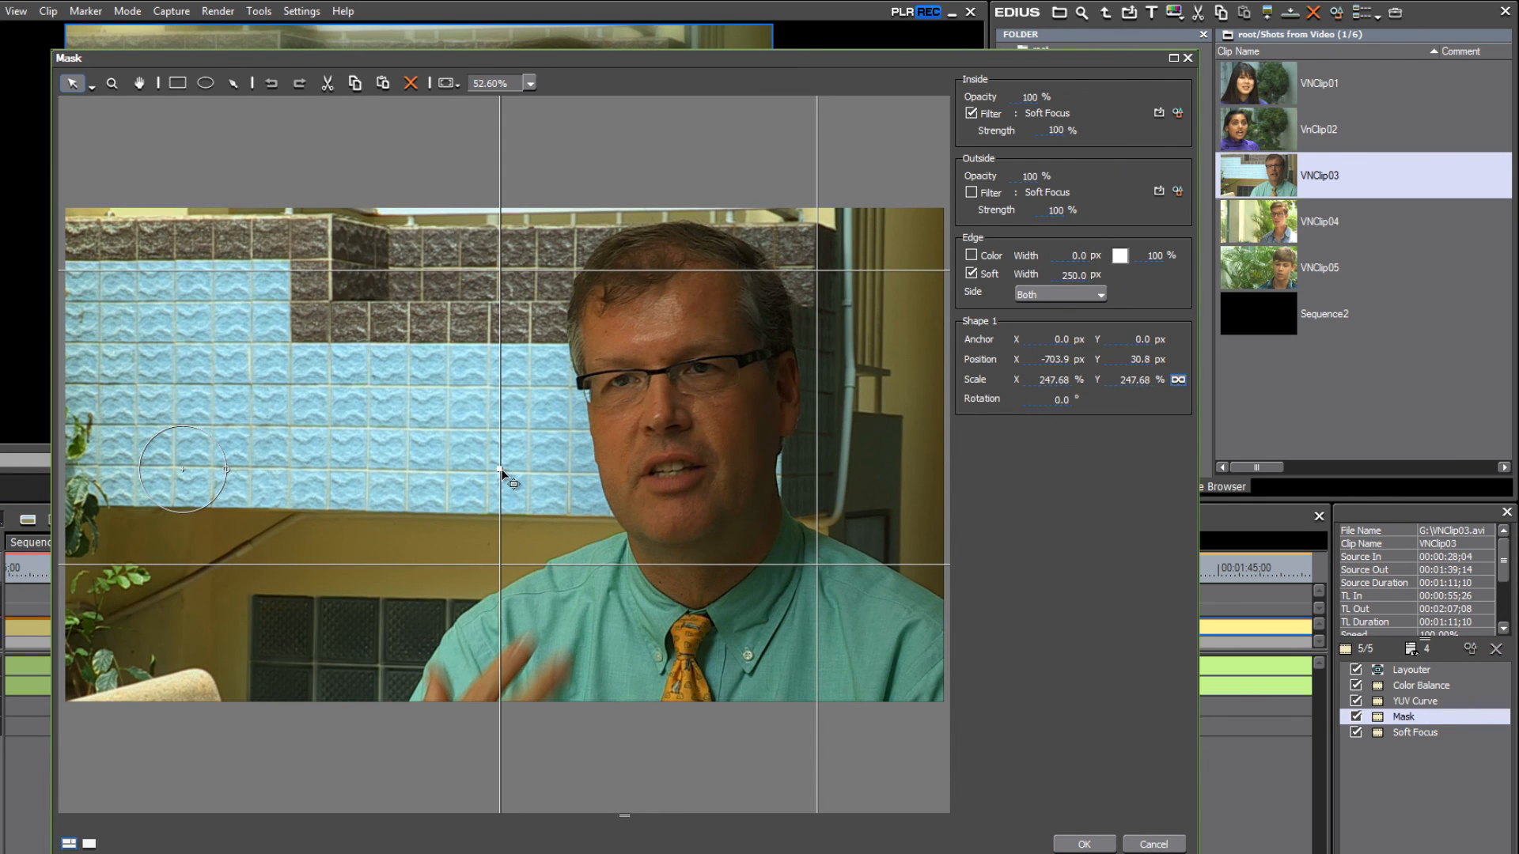
left_click_drag(501, 472, 542, 476)
left_click(1085, 844)
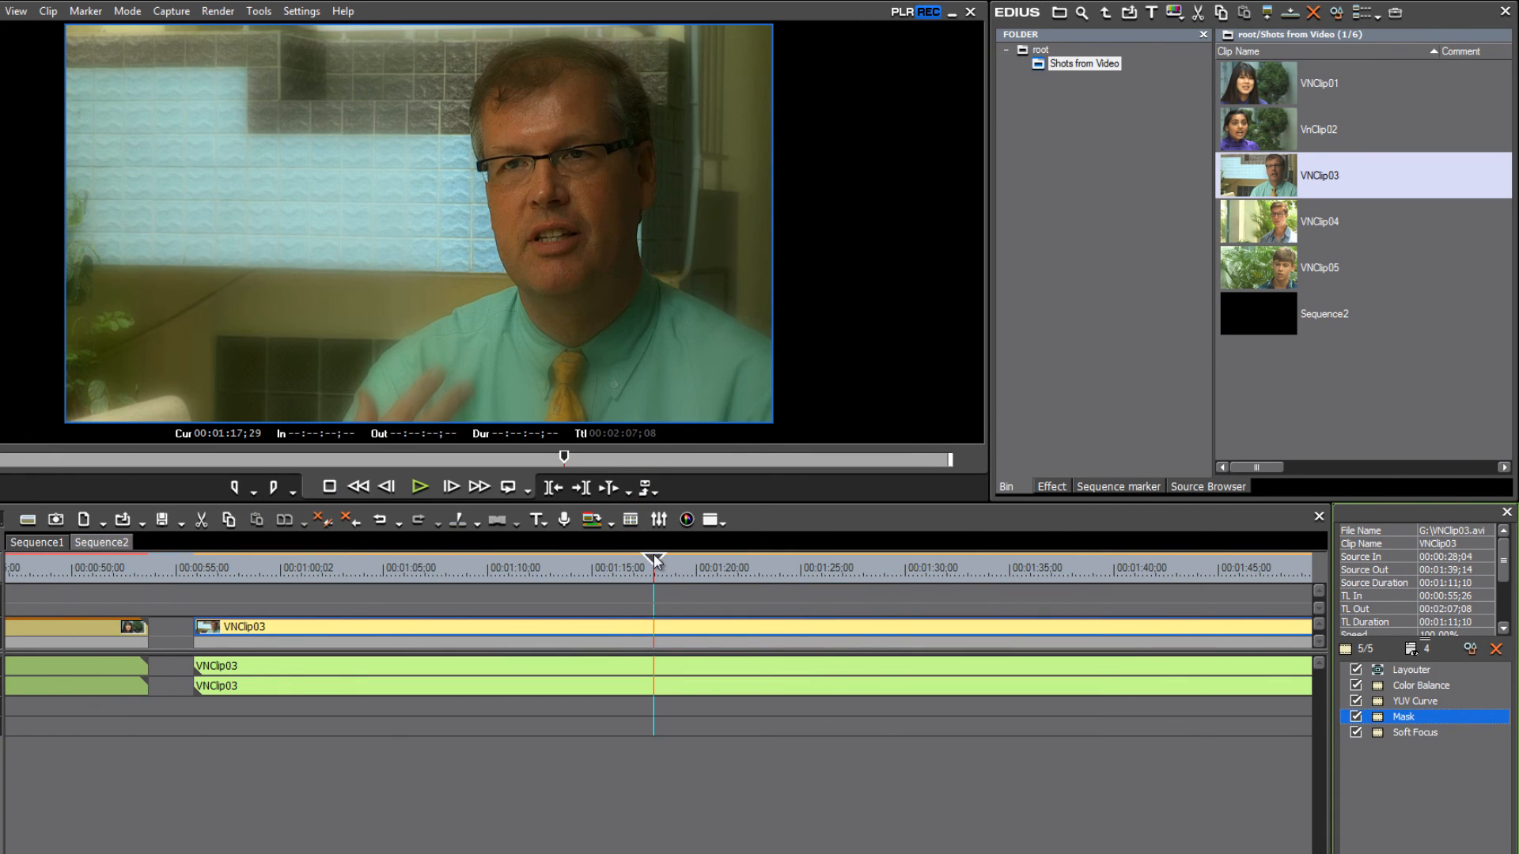
- Adjust the Chroma of VNClip03's Color Balance filter at 00:01:14;14, and review the clip up to 00:01:16;16
left_click_drag(654, 562, 580, 583)
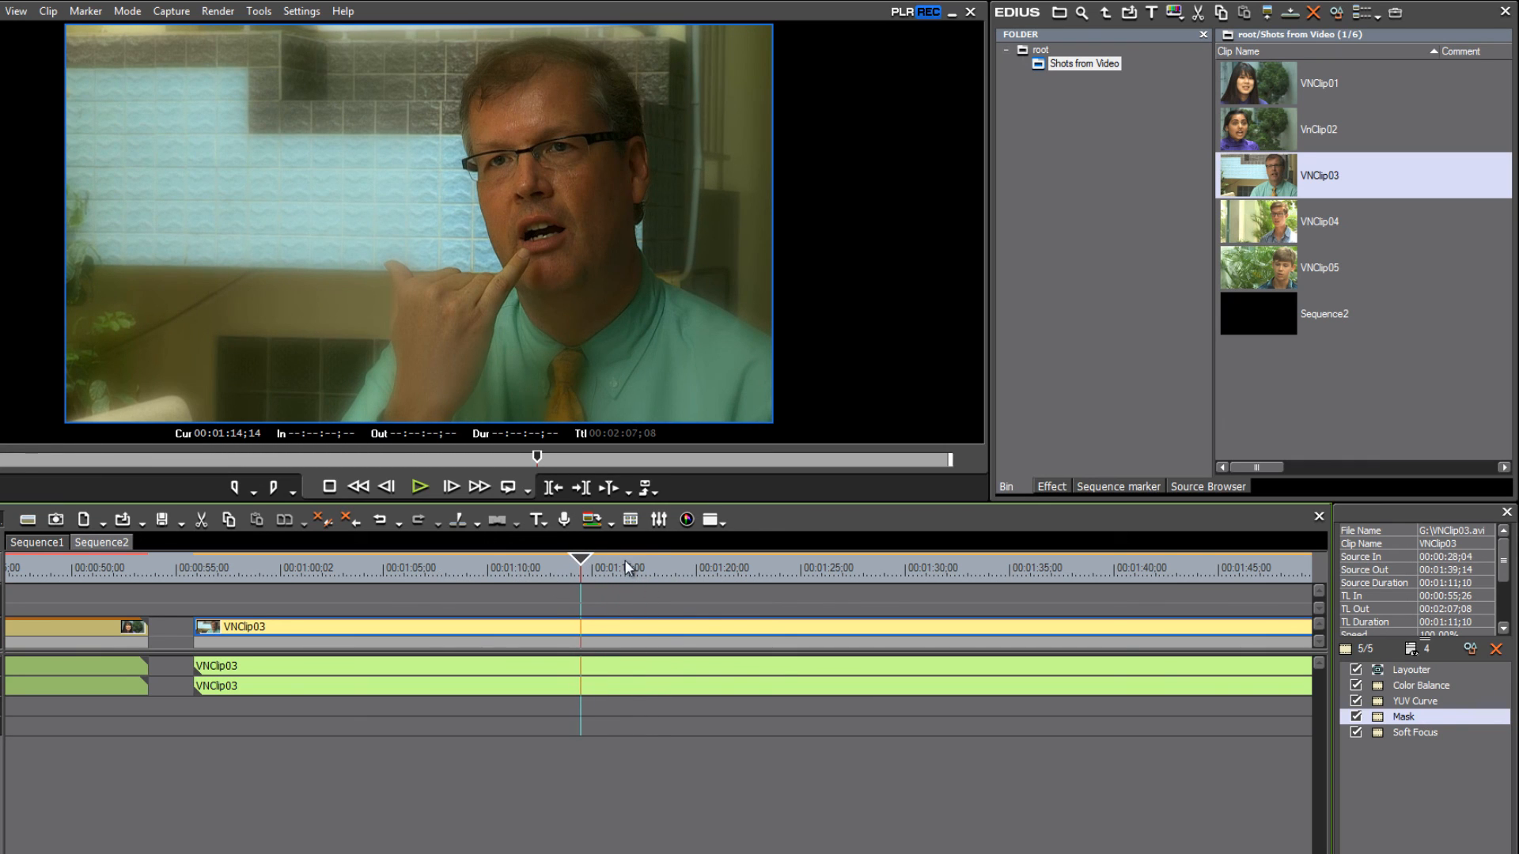
double_click(1416, 685)
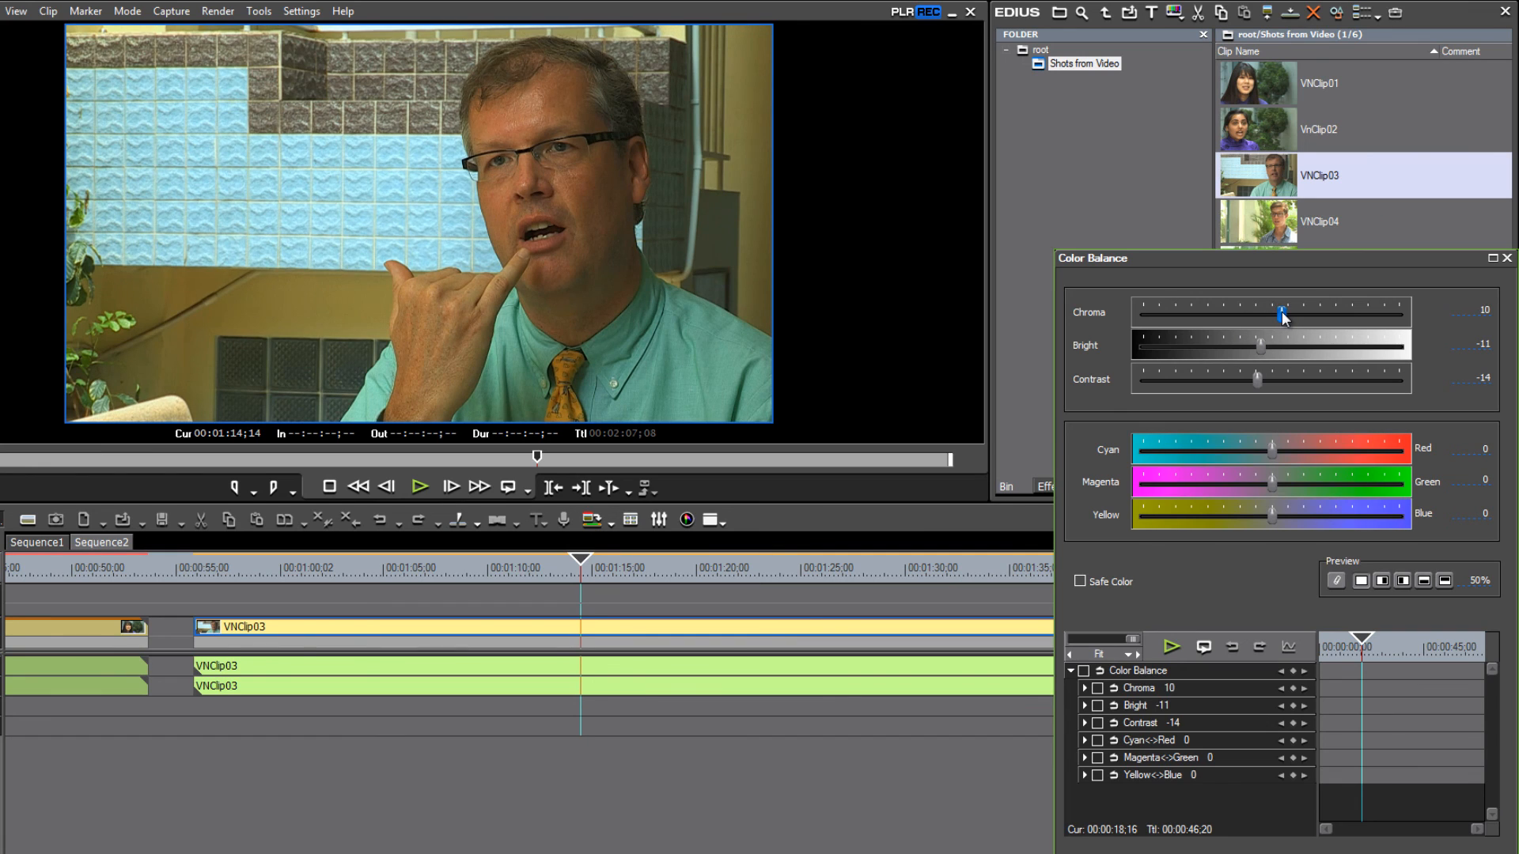
left_click_drag(1275, 314, 1277, 314)
left_click(1337, 853)
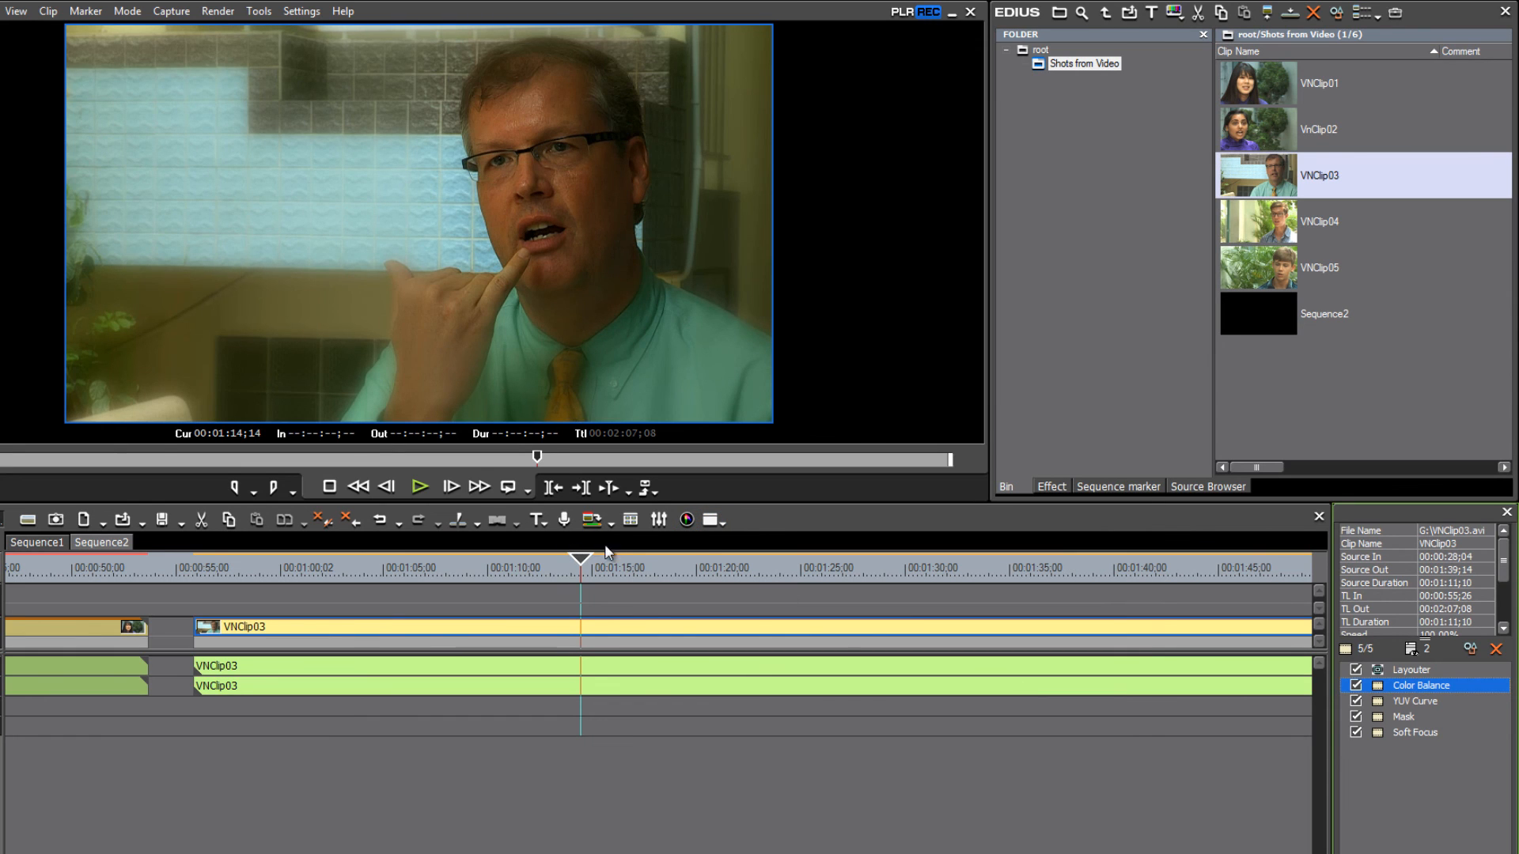
left_click_drag(585, 563, 625, 607)
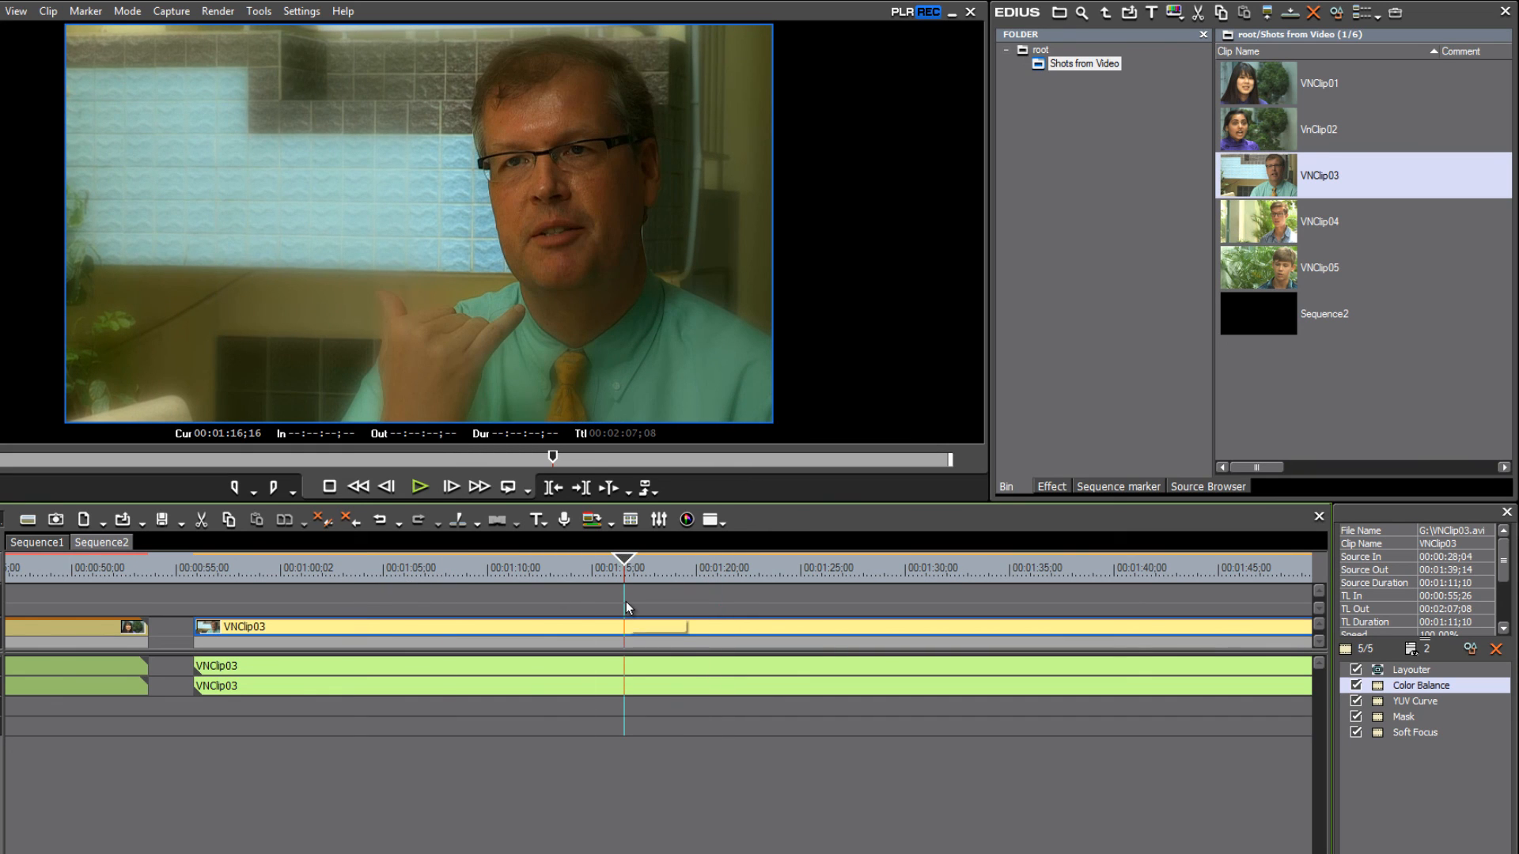